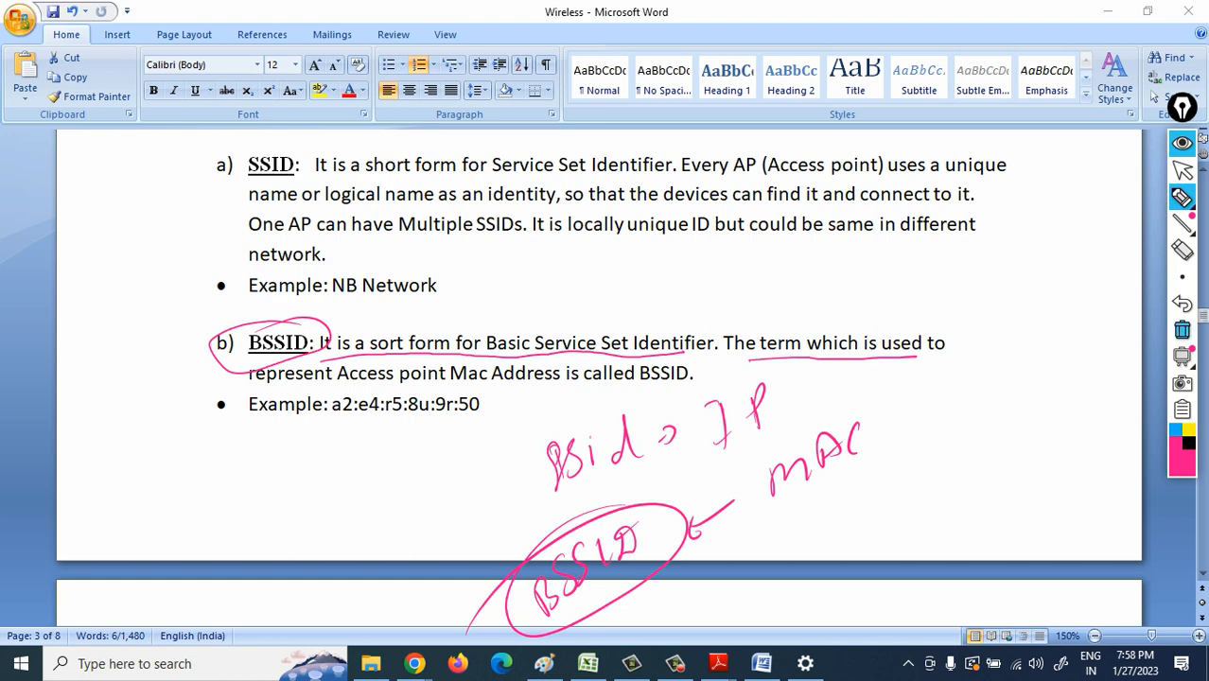
- Clear all the ink annotations from the page and switch back to the normal pointer
click(1182, 330)
click(1182, 170)
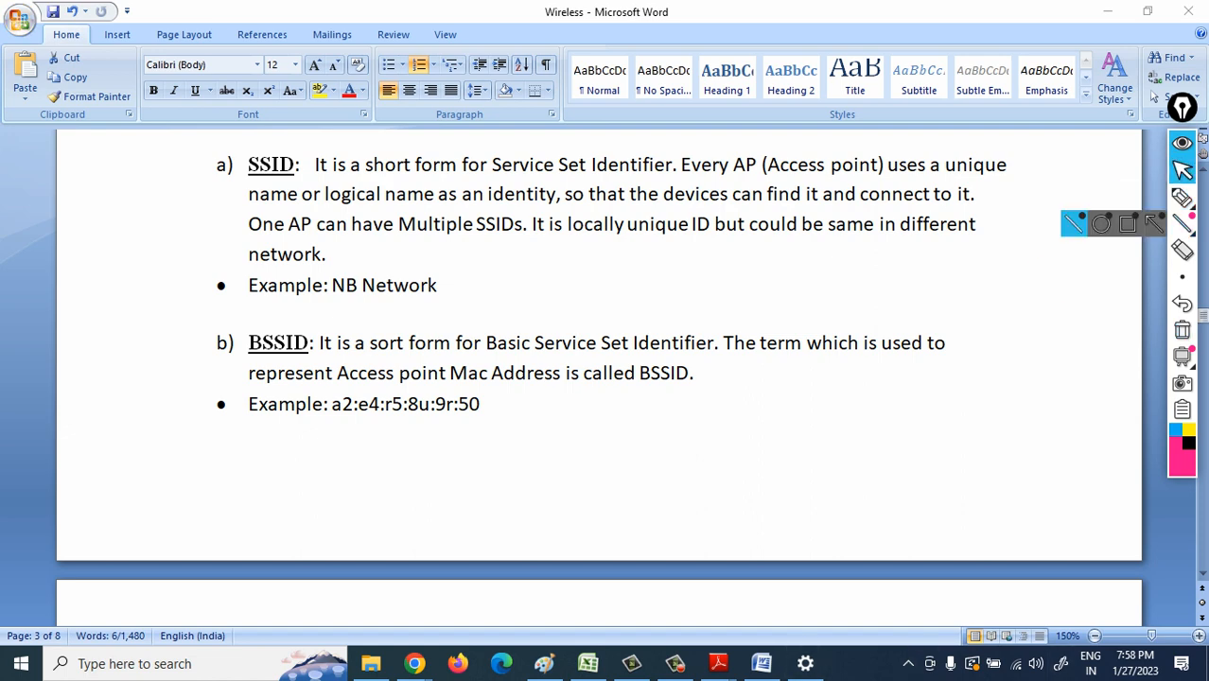
- Examine the connected 5G Wi-Fi network's properties, including its SSID and physical address, and view the list of available networks
click(1014, 663)
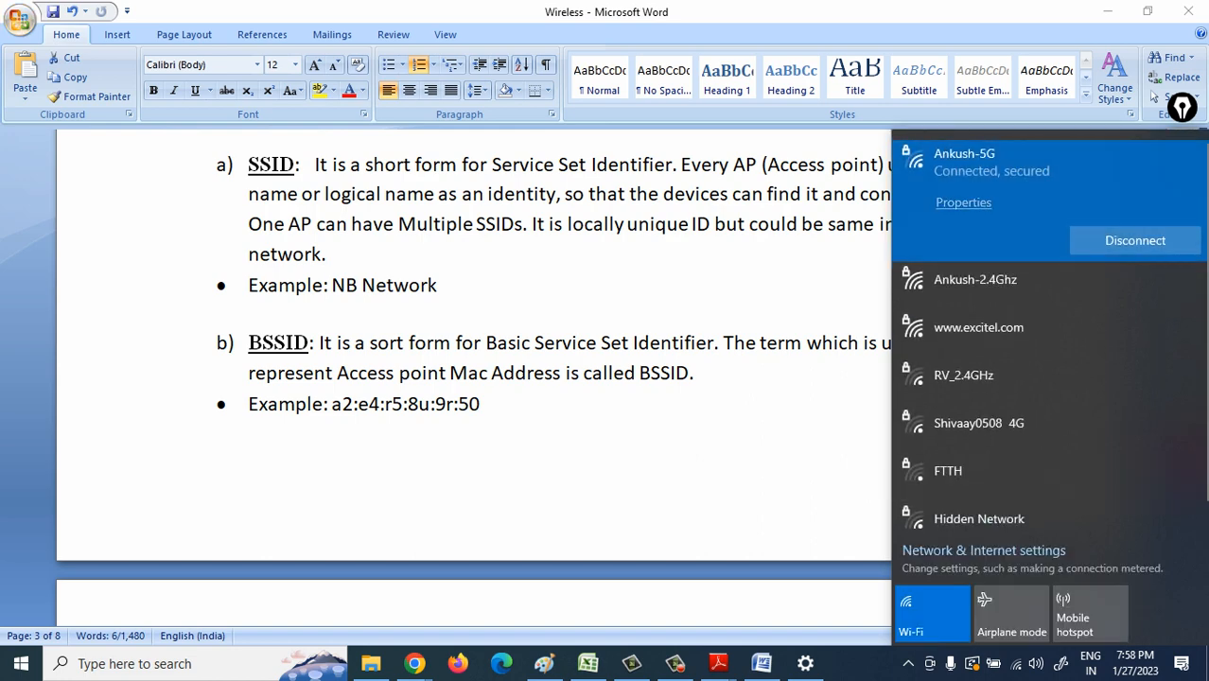
click(964, 203)
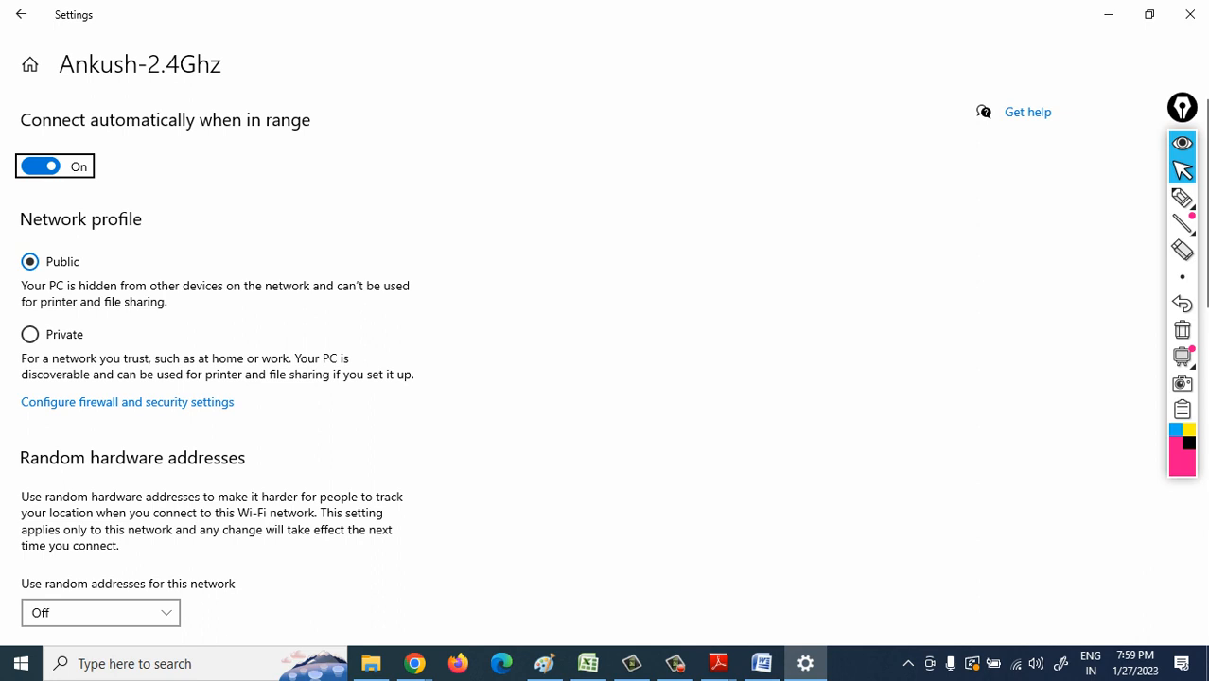
drag(1183, 108, 1133, 108)
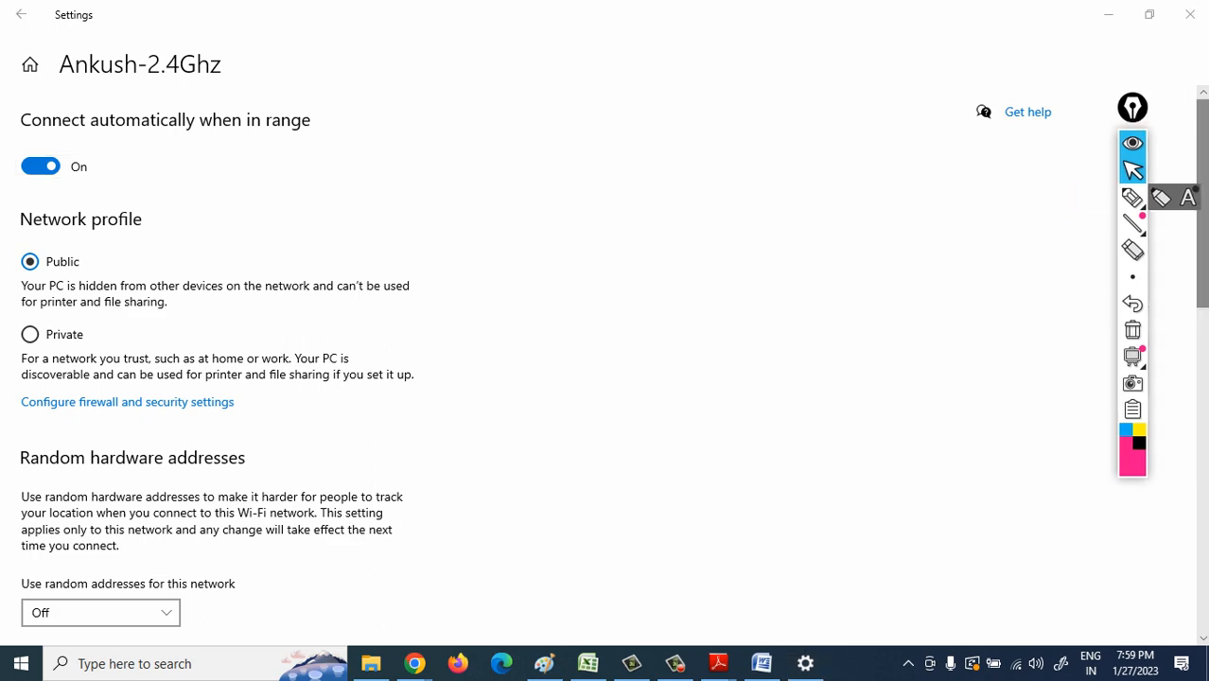
scroll(606, 365, down, 8)
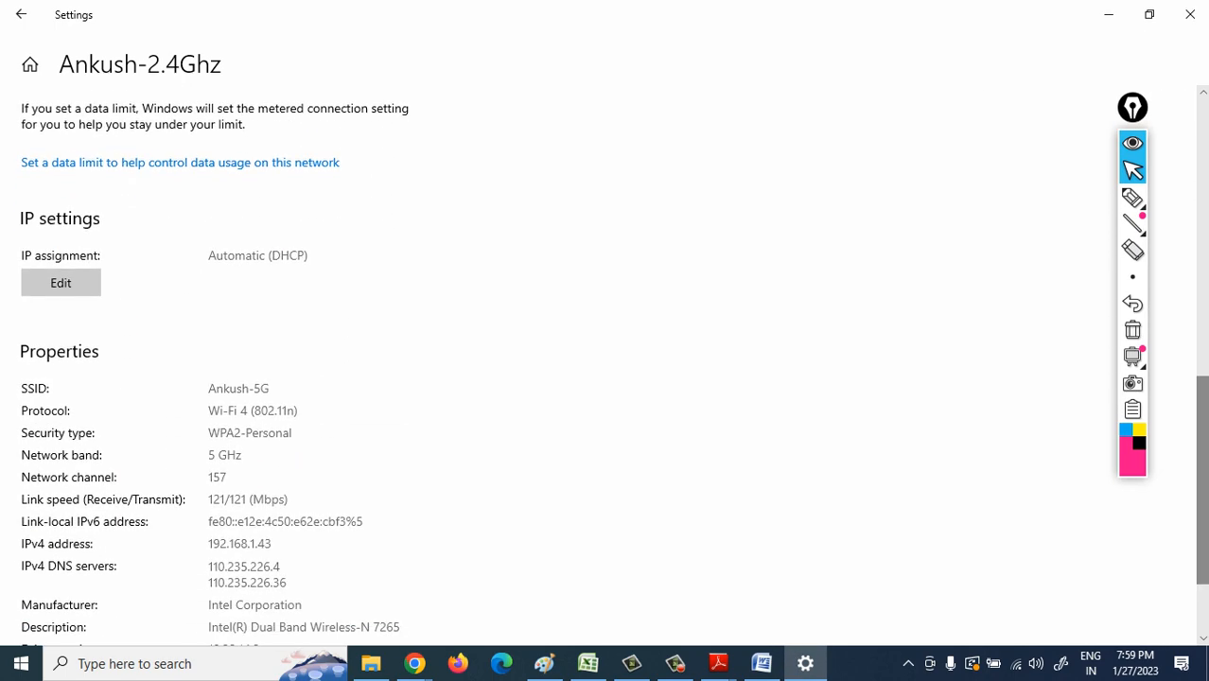
scroll(606, 366, down, 3)
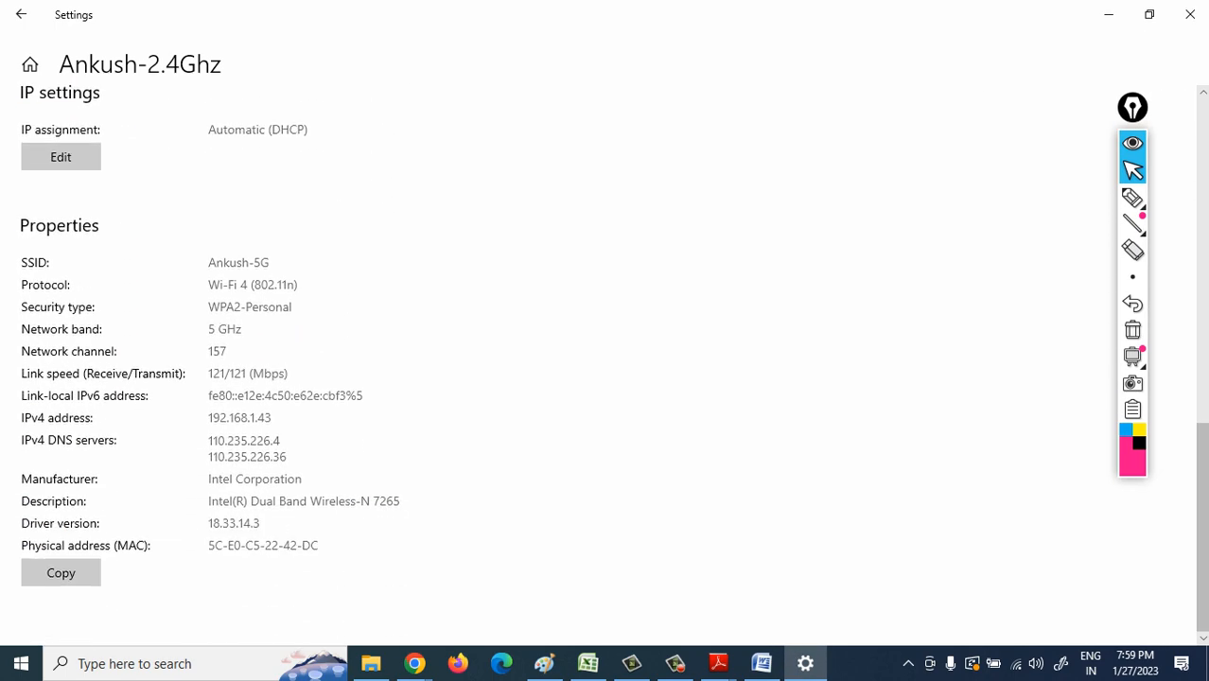
click(1017, 664)
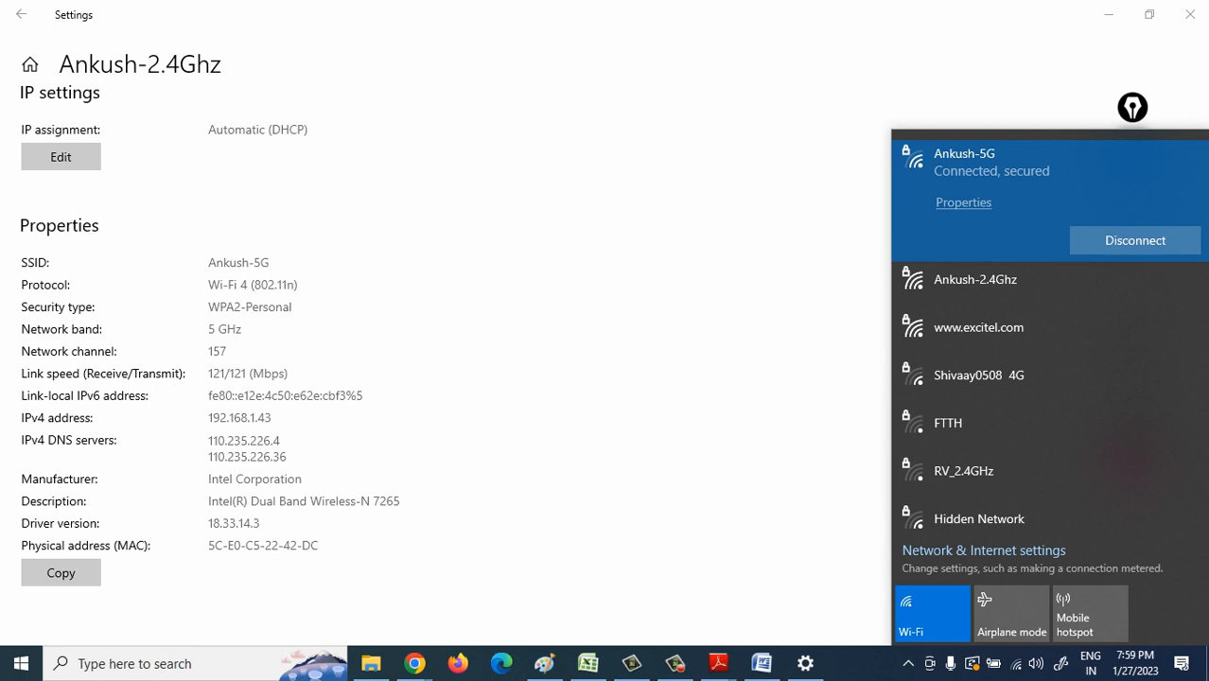
- Minimize the Settings window and go to the BSS section of the Wireless document
click(1109, 14)
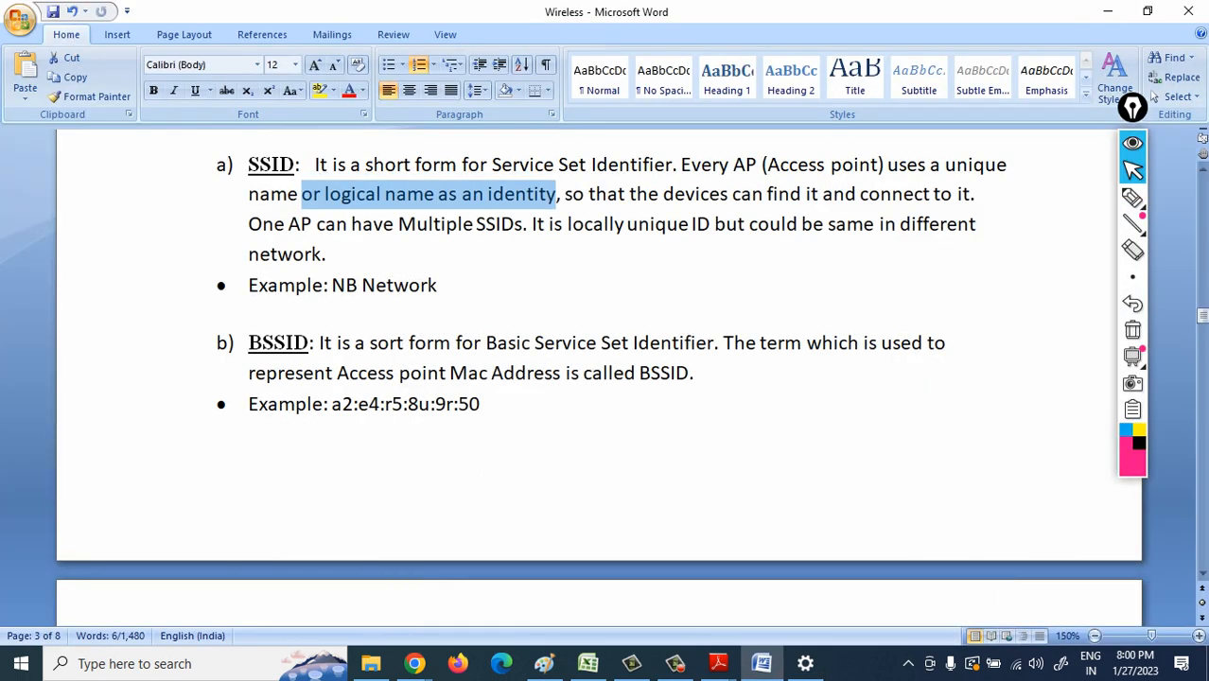
click(1203, 573)
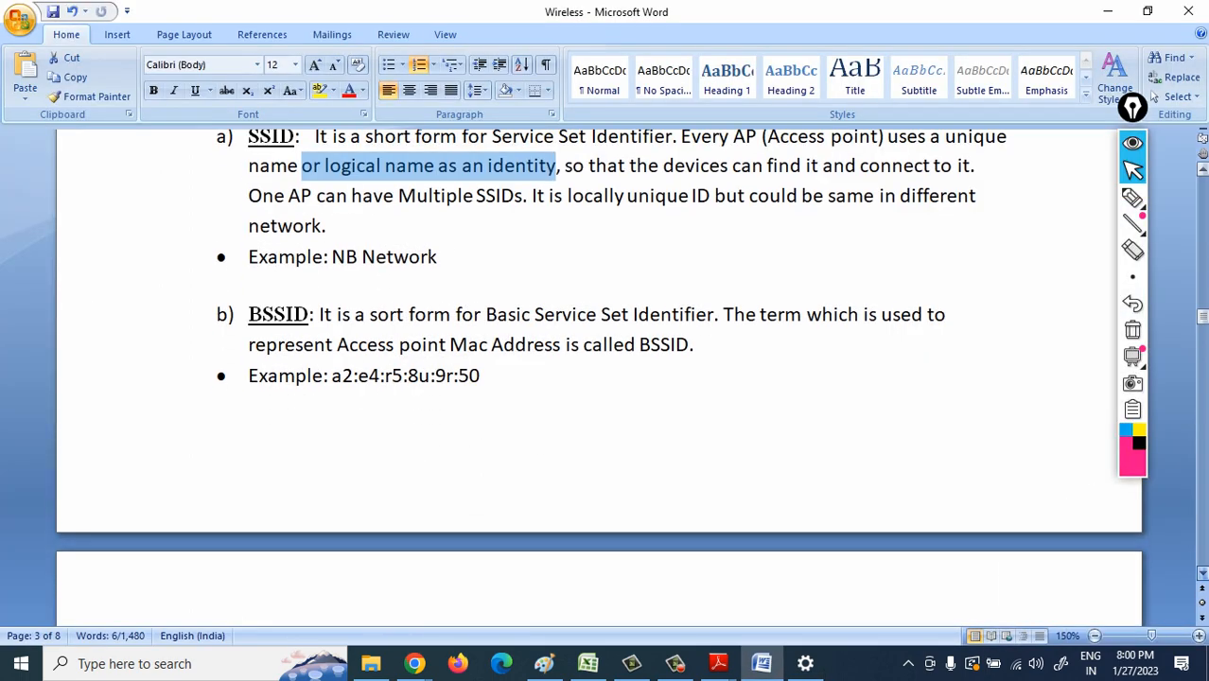
scroll(1202, 573, down, 5)
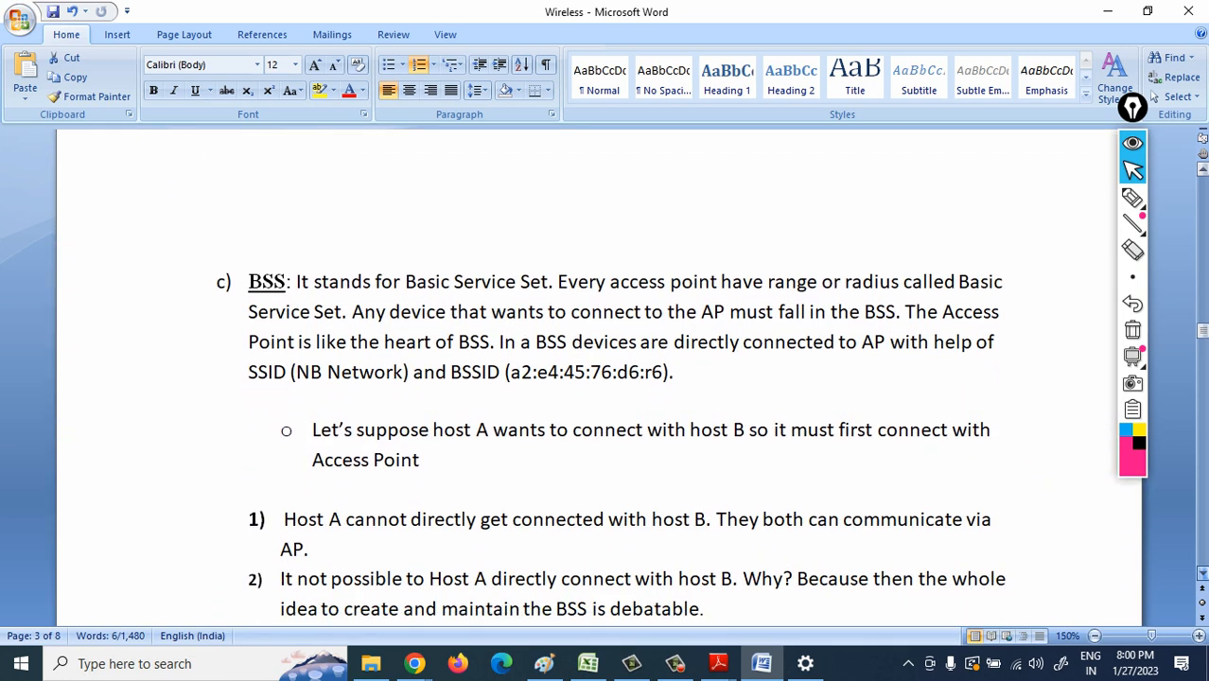
scroll(1203, 574, down, 1)
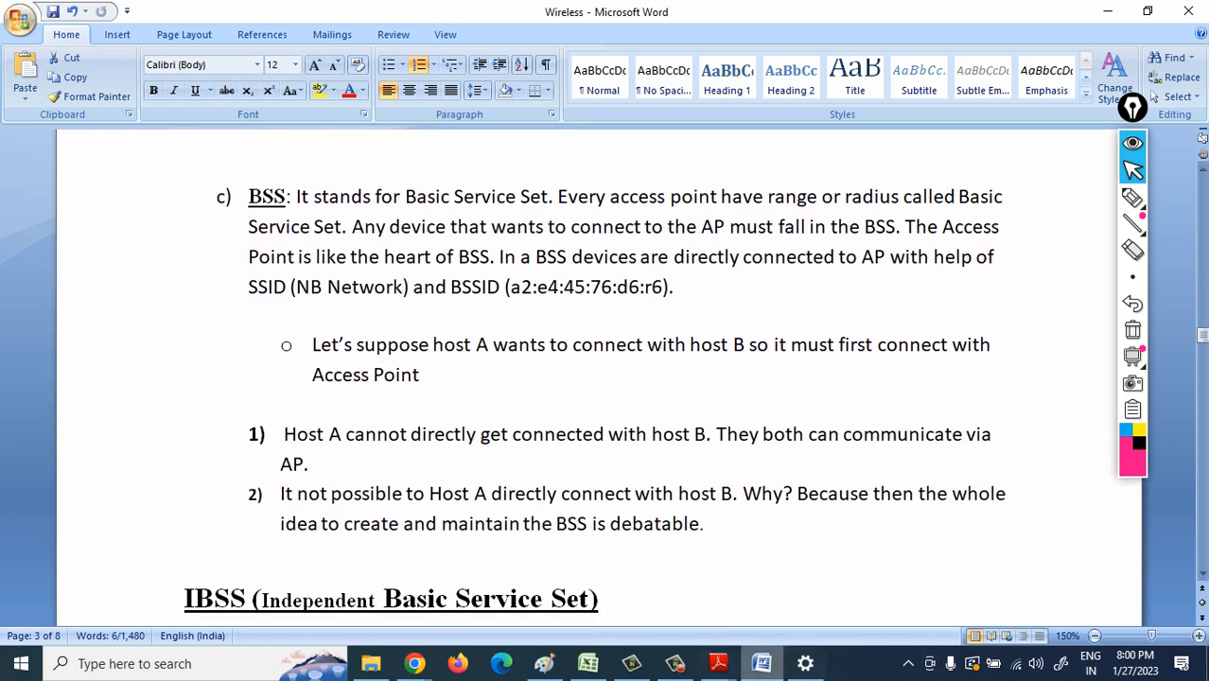
- In Paint, draw a small red circle about 76 × 71 px and a surrounding ellipse about 676 × 503 px
click(544, 663)
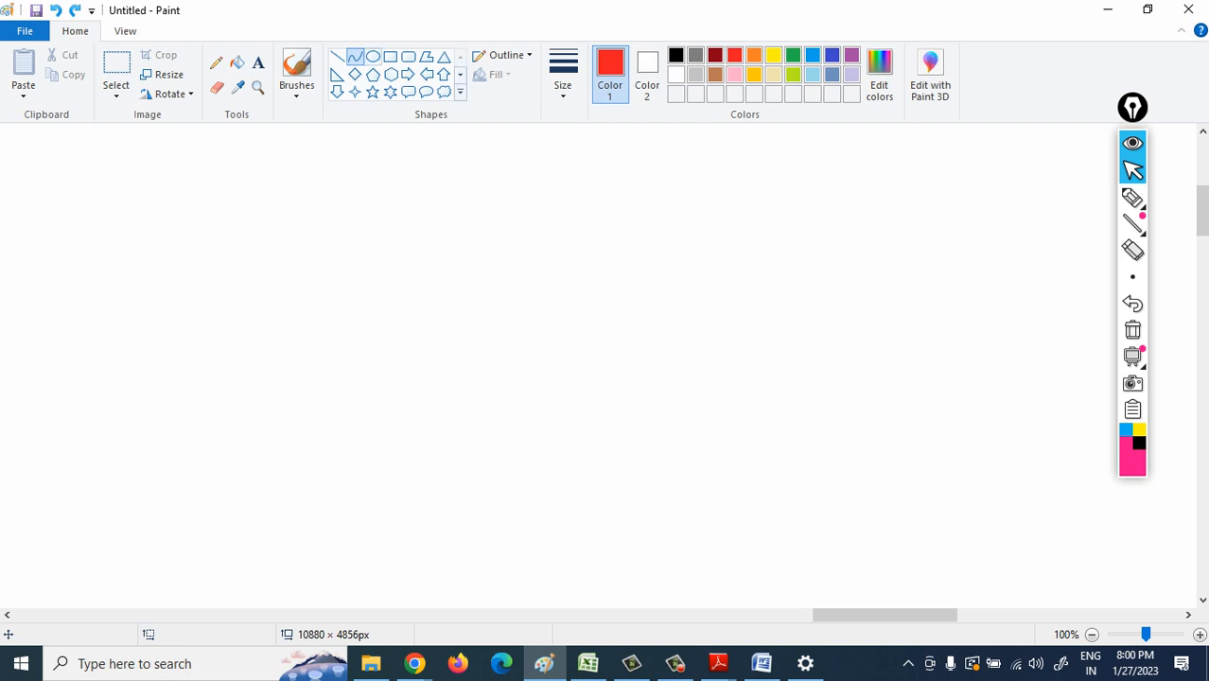
click(372, 56)
mouse_move(455, 305)
mouse_down()
mouse_move(502, 329)
mouse_move(522, 370)
mouse_up()
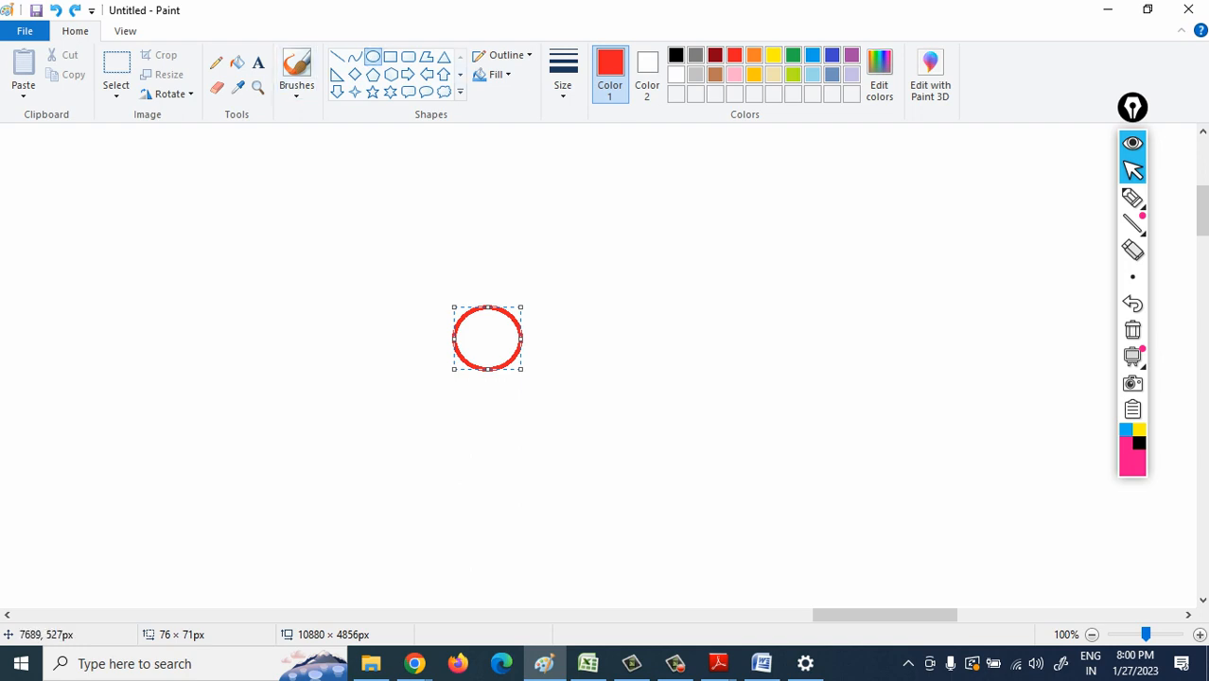
drag(221, 152, 821, 596)
drag(688, 426, 662, 414)
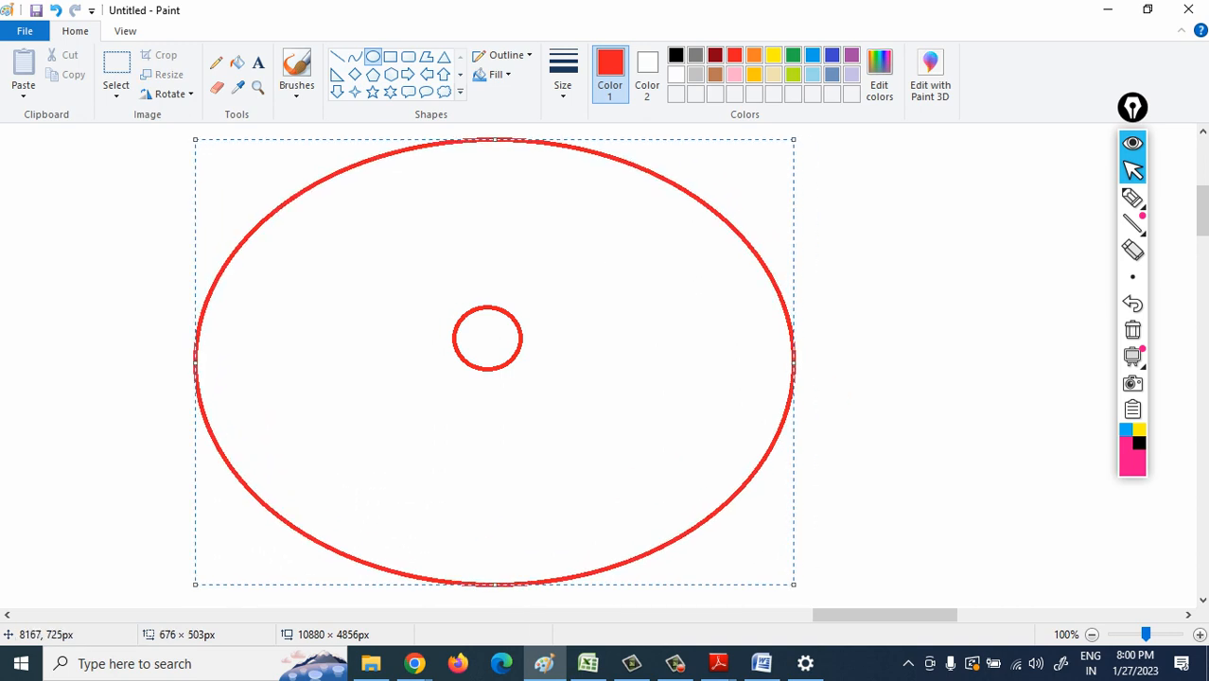
- Draw a small red square inside the large ellipse and brush curved signal strokes between it and the small circle
click(390, 57)
mouse_move(696, 246)
mouse_down()
mouse_move(751, 302)
mouse_move(714, 283)
mouse_up()
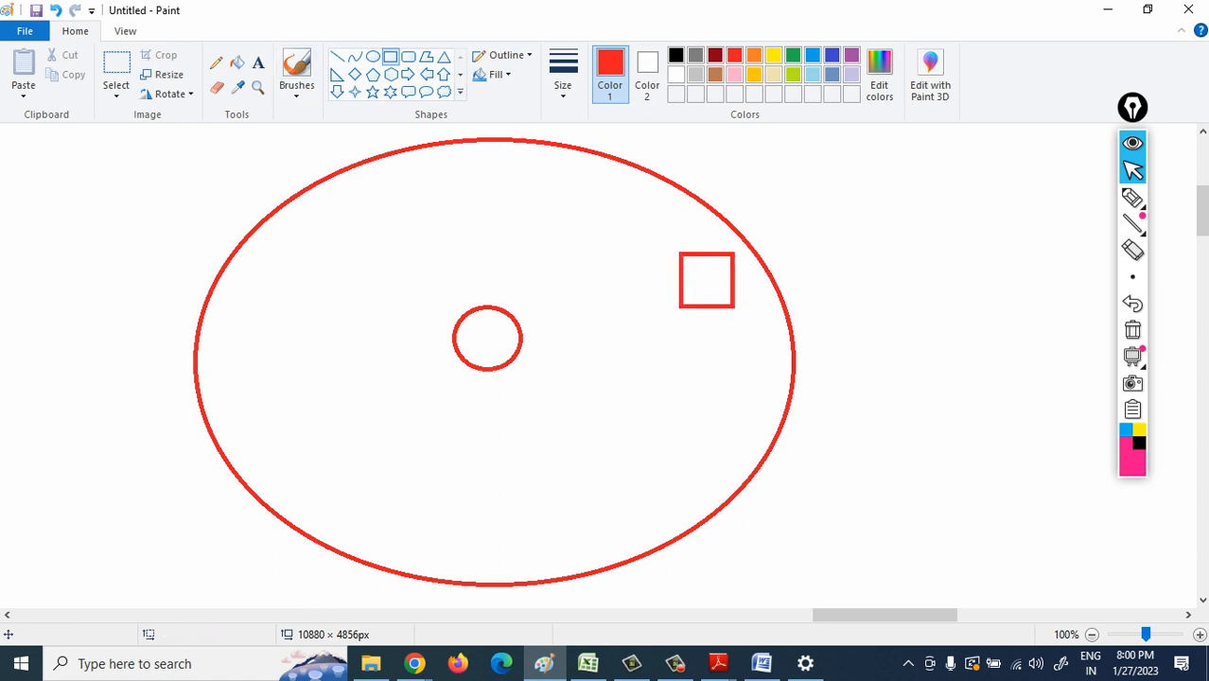
click(296, 71)
mouse_move(662, 292)
mouse_down()
mouse_move(670, 325)
mouse_move(585, 354)
mouse_up()
drag(553, 329, 556, 367)
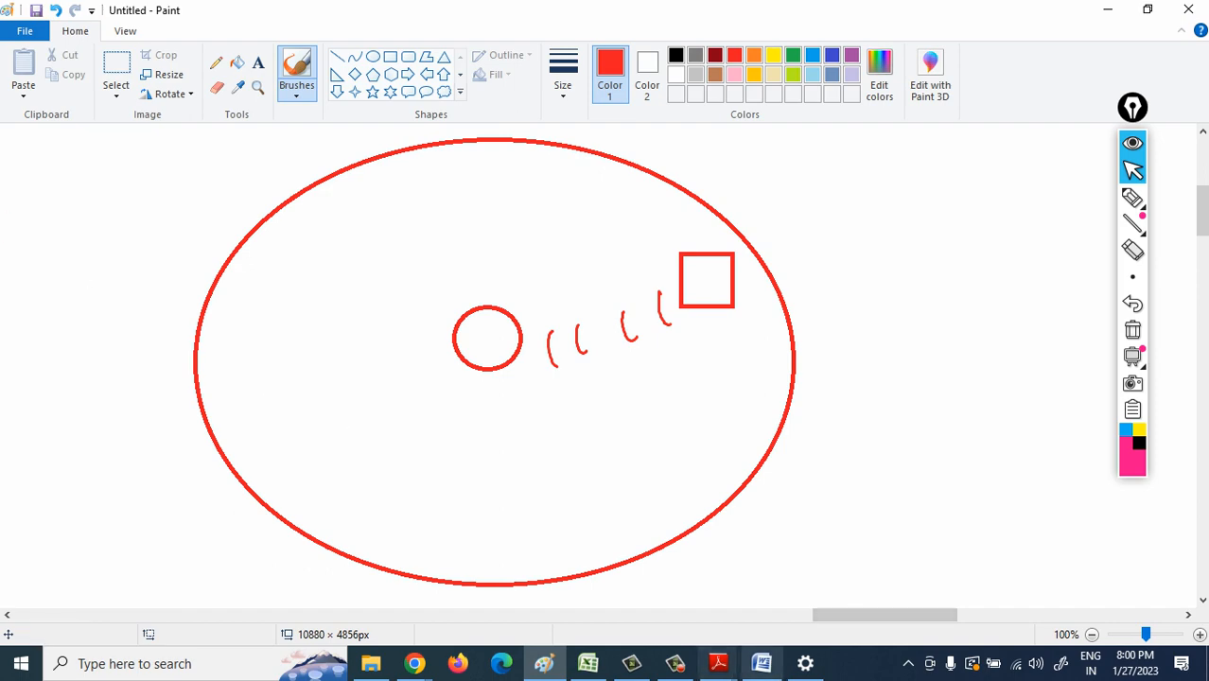
- Switch to the Word document and highlight the BSS definition, the SSID (NB Network) text and the host A example for reading
click(762, 663)
drag(370, 197, 511, 197)
drag(587, 197, 956, 196)
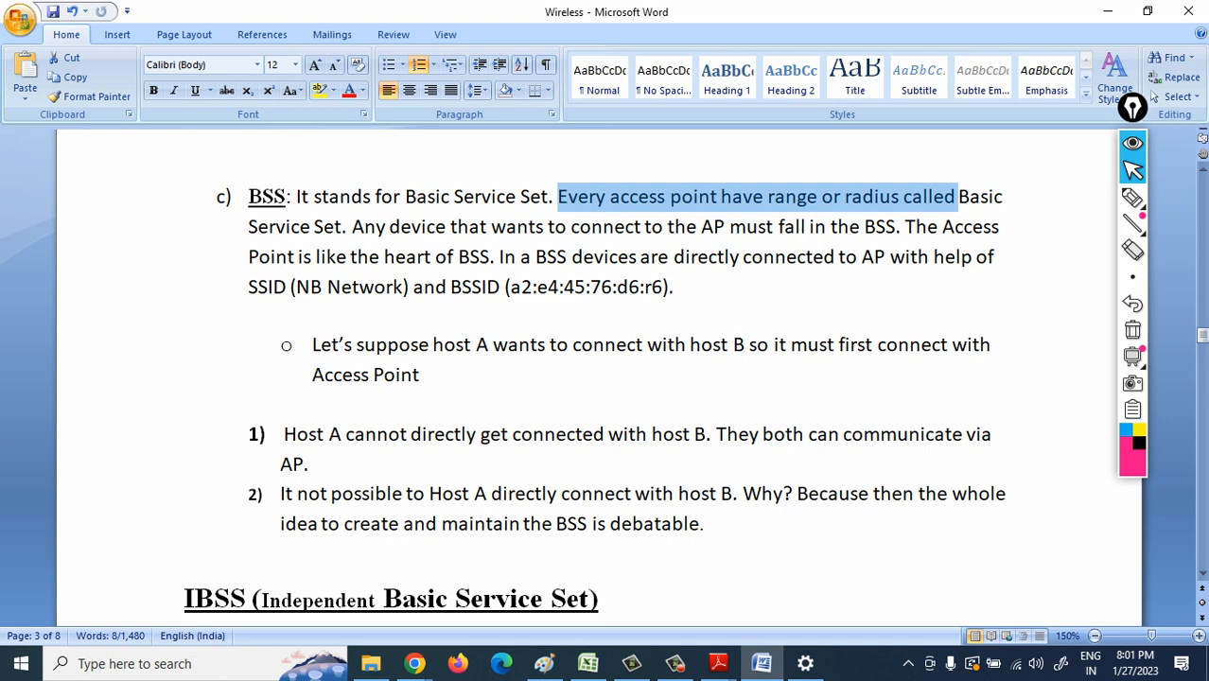
drag(275, 287, 404, 287)
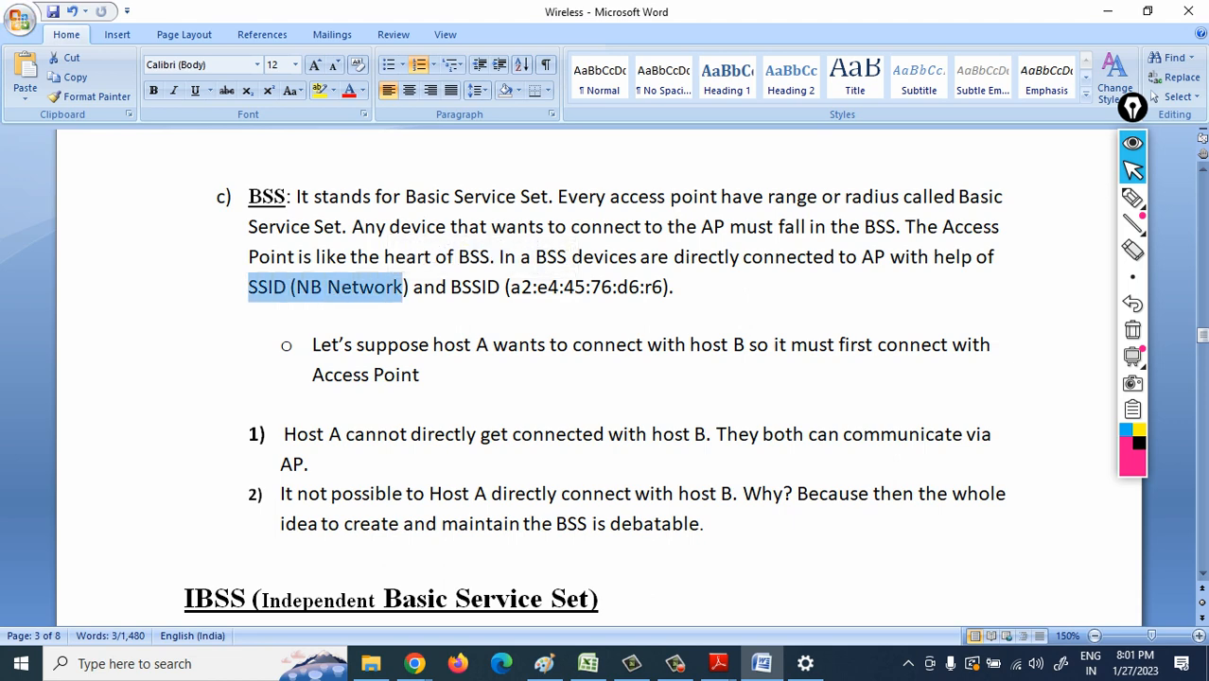
drag(313, 345, 814, 374)
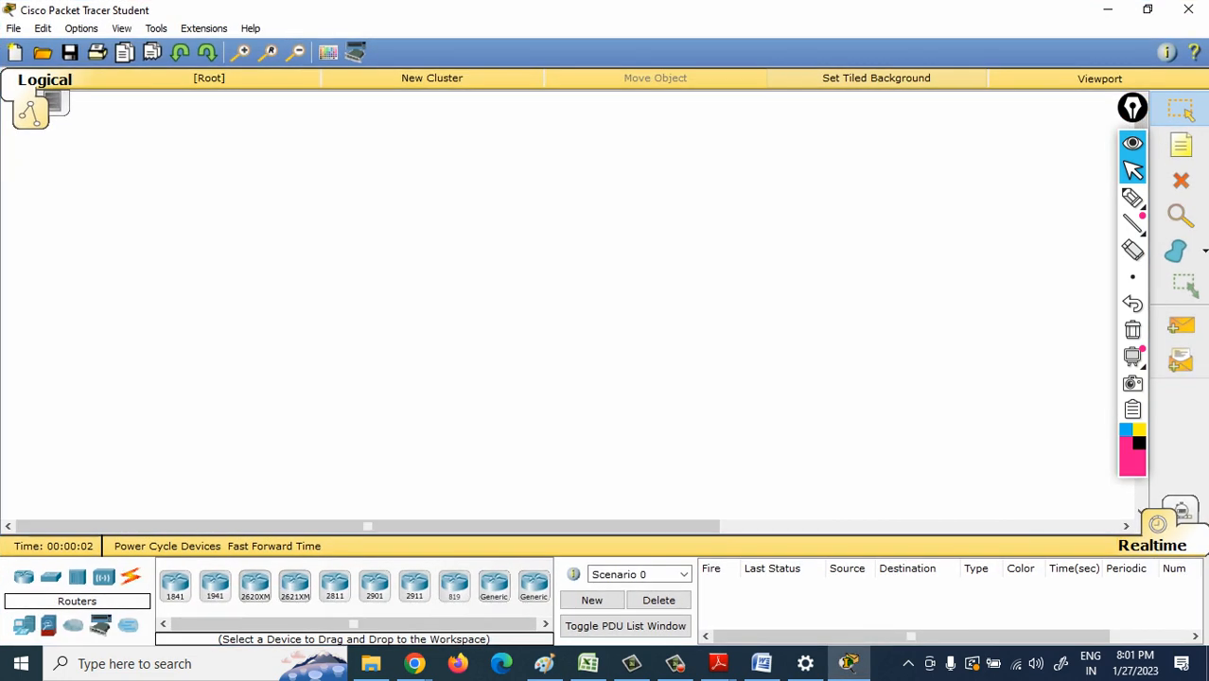
- Place two generic PCs and two generic laptops as separate pairs in the Packet Tracer workspace
click(23, 625)
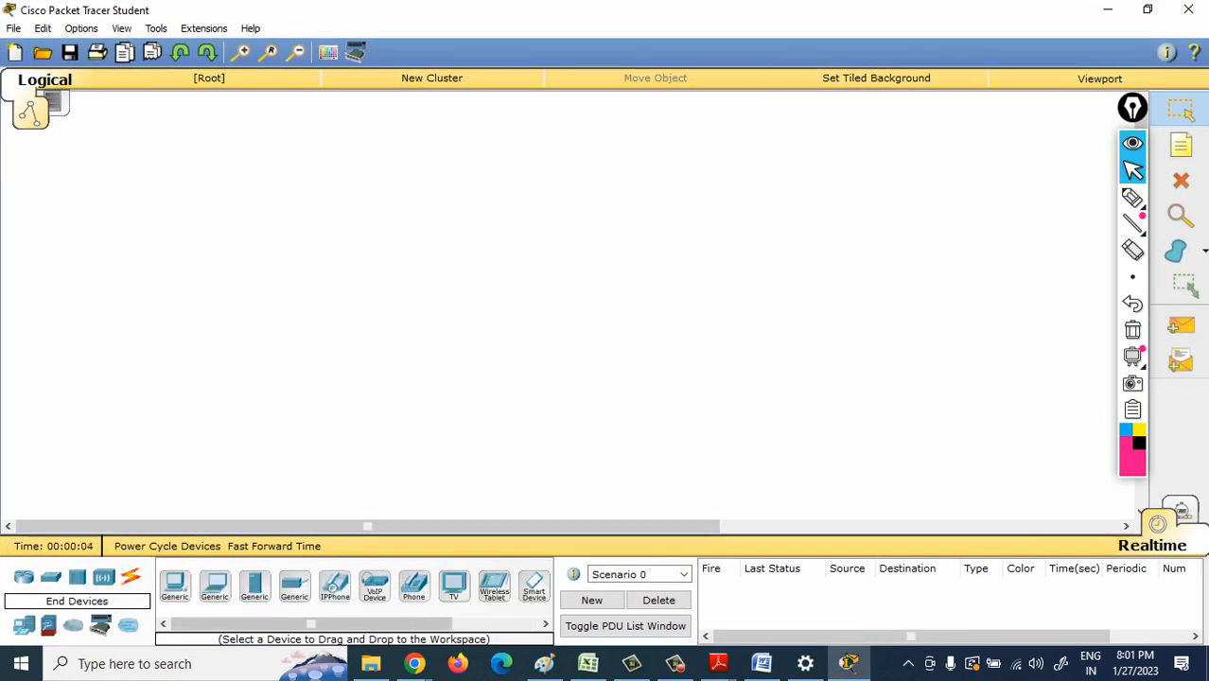
drag(175, 586, 131, 426)
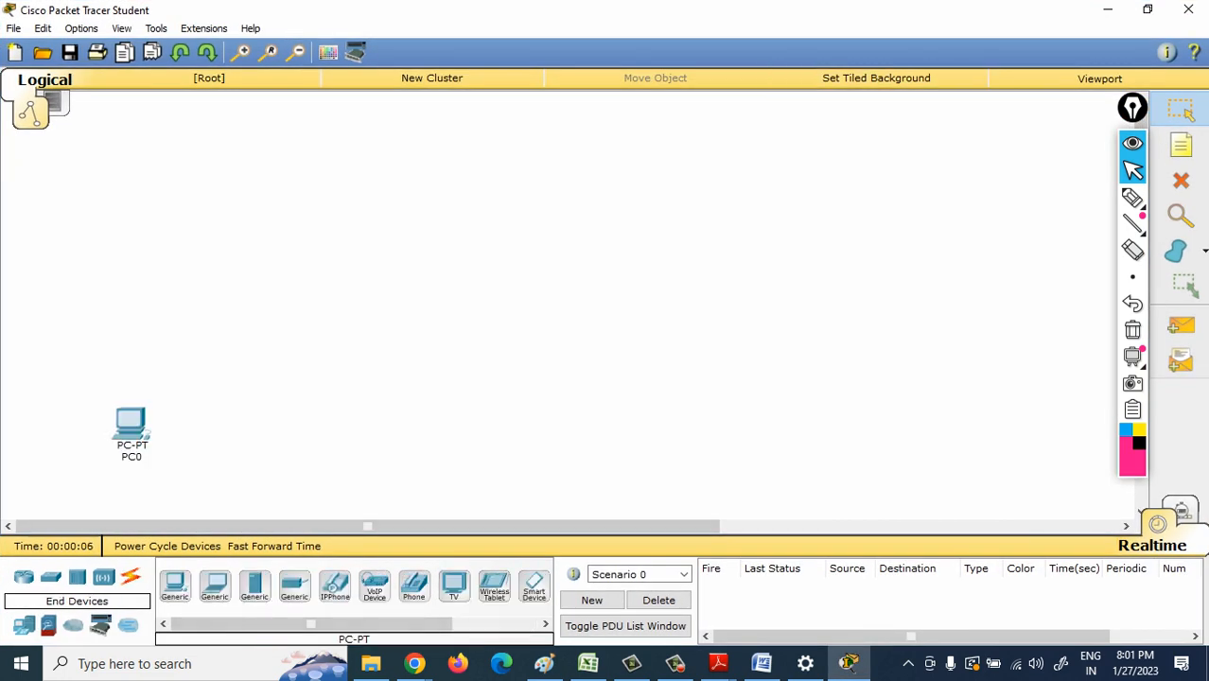
drag(175, 585, 257, 434)
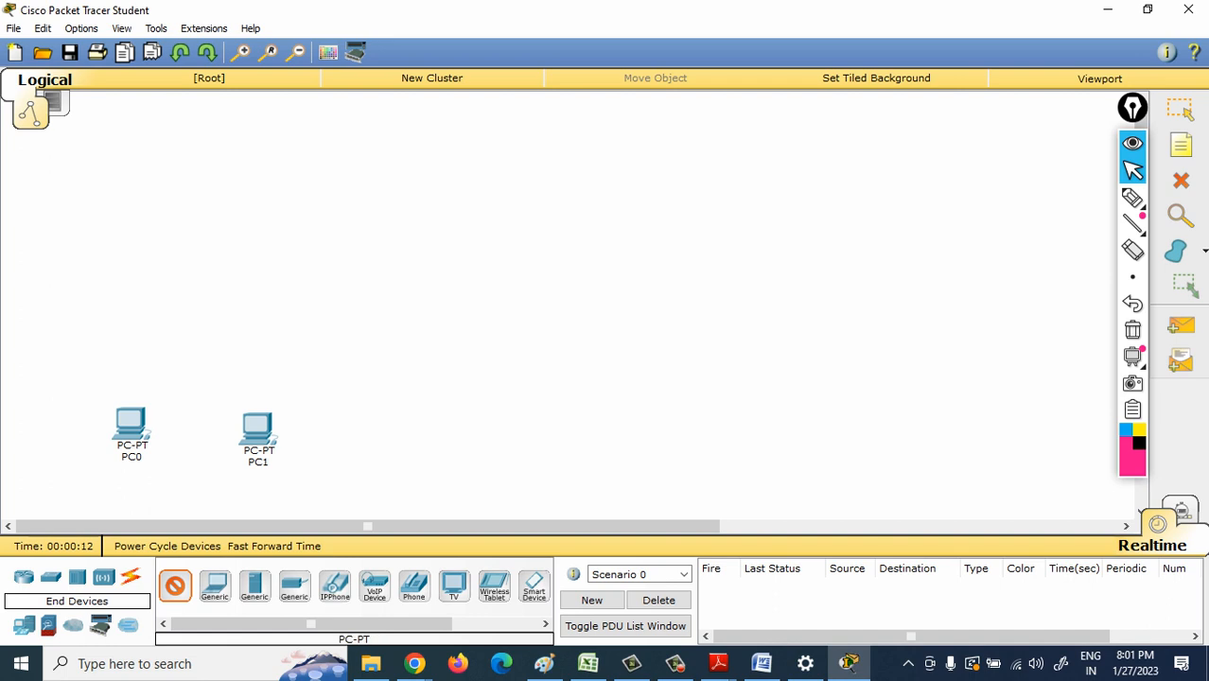
drag(215, 585, 827, 438)
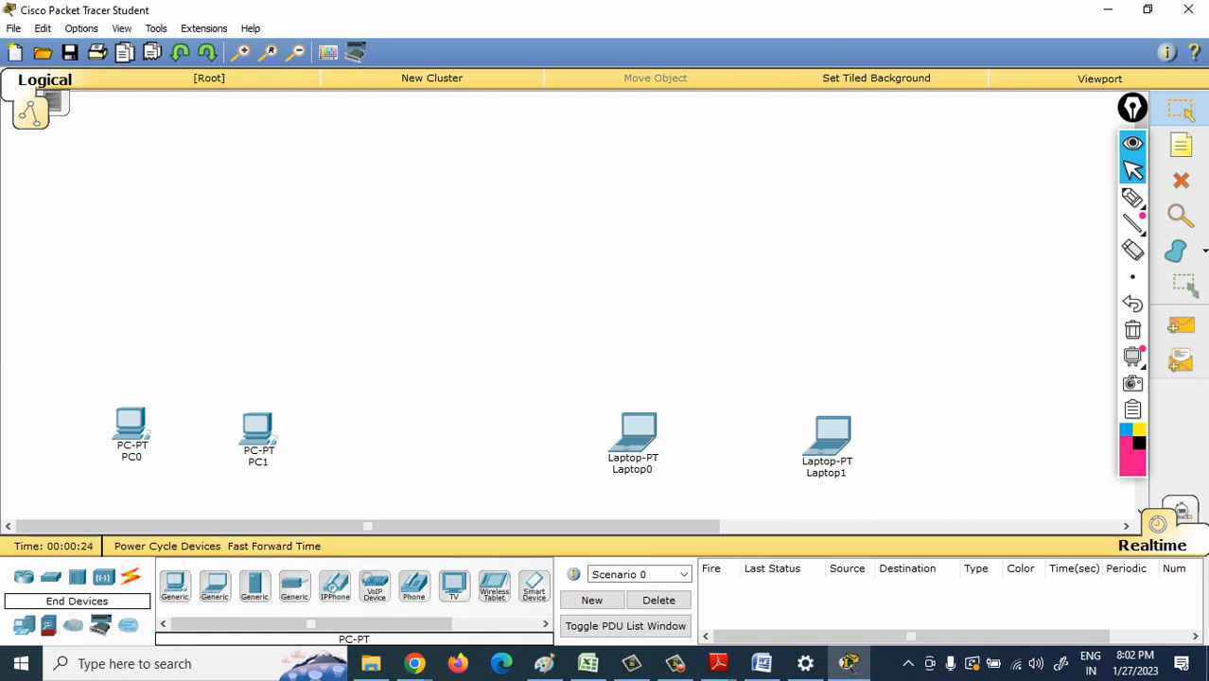
- Add one generic access point above the PCs and another above the laptops
click(24, 577)
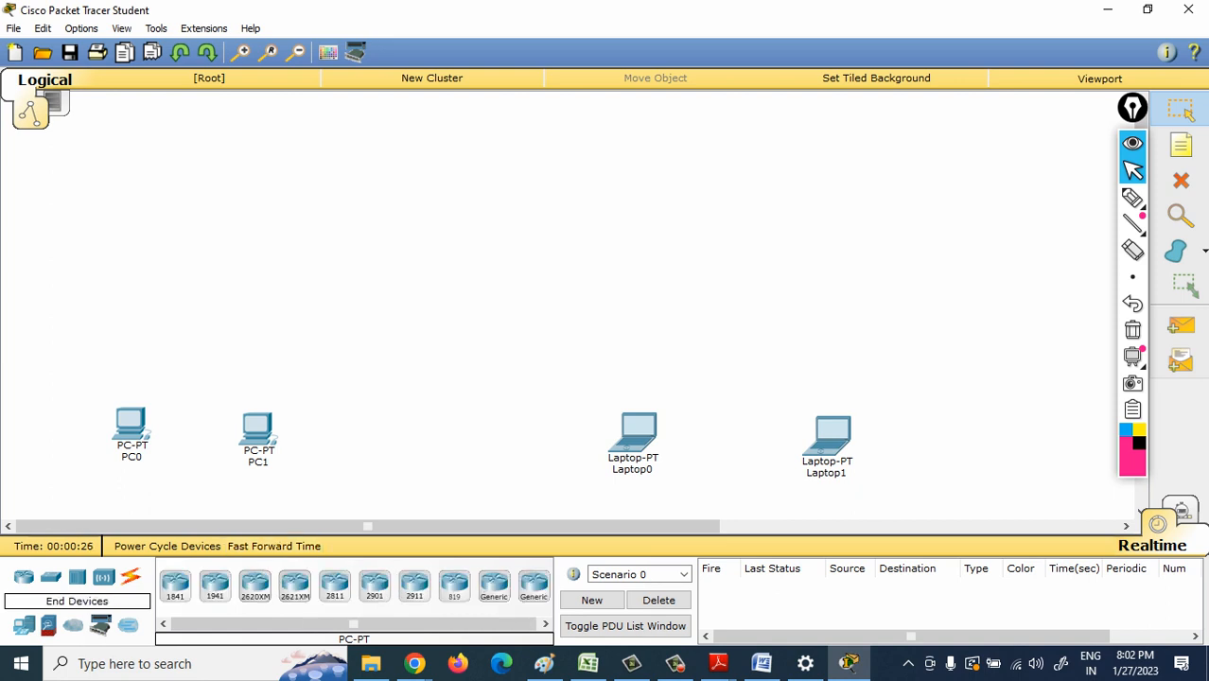
click(103, 578)
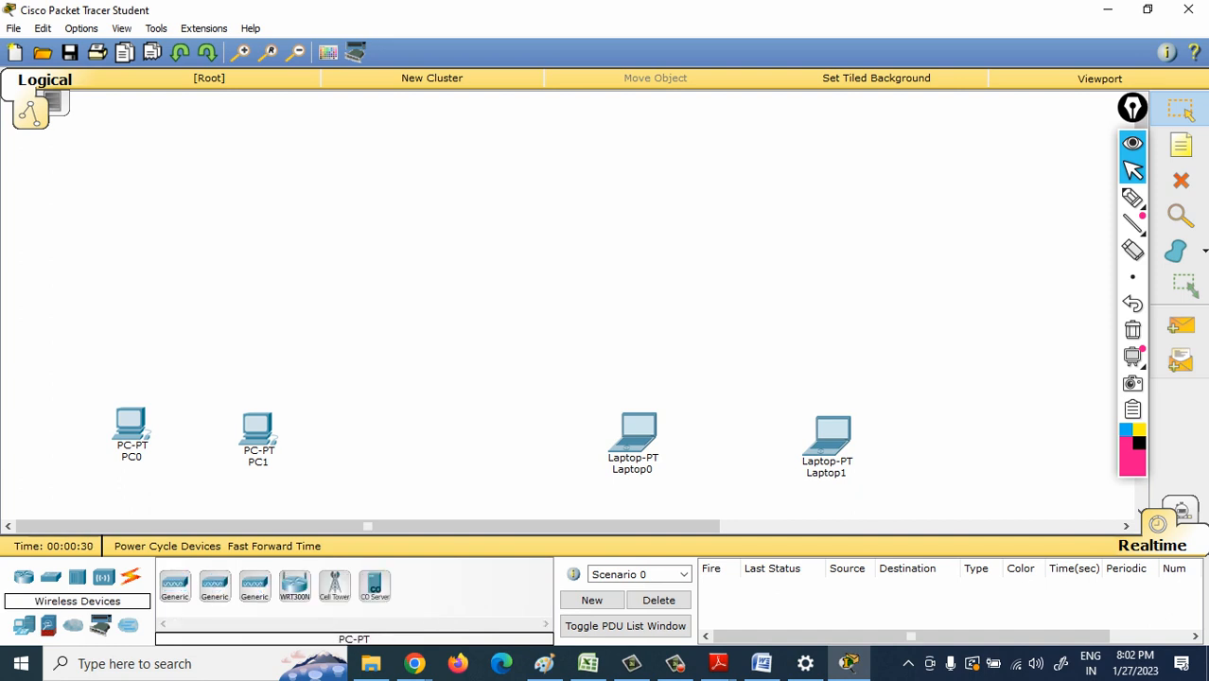
drag(175, 586, 171, 284)
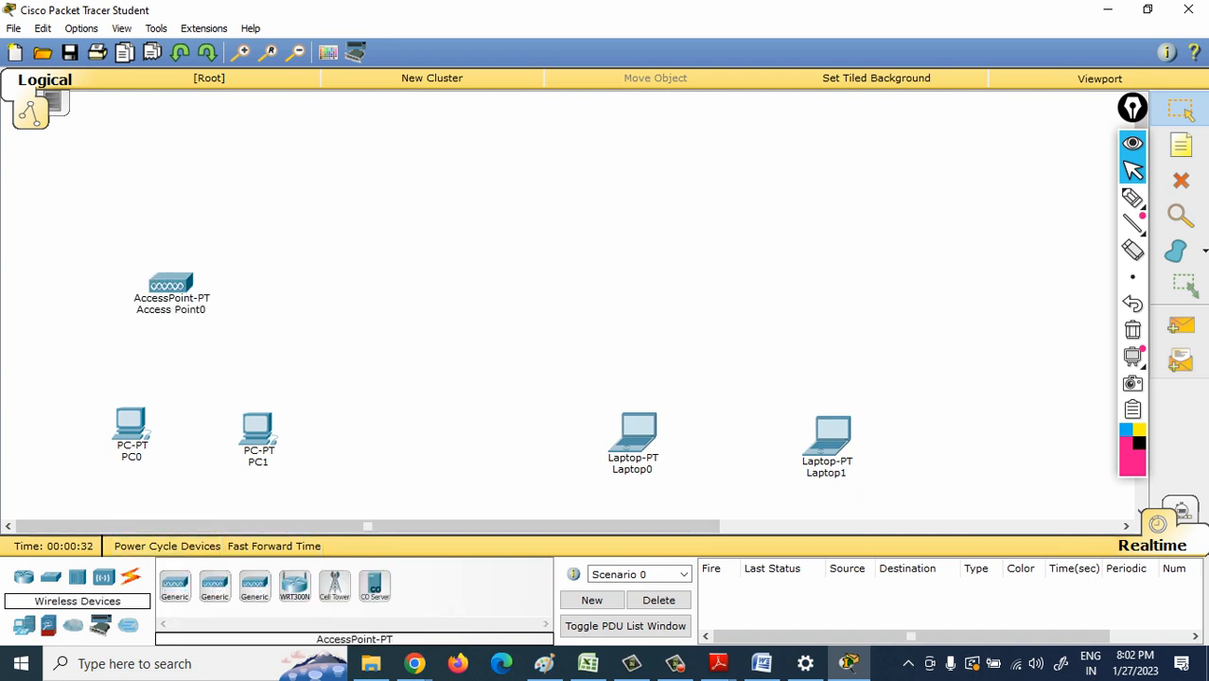
drag(175, 586, 749, 282)
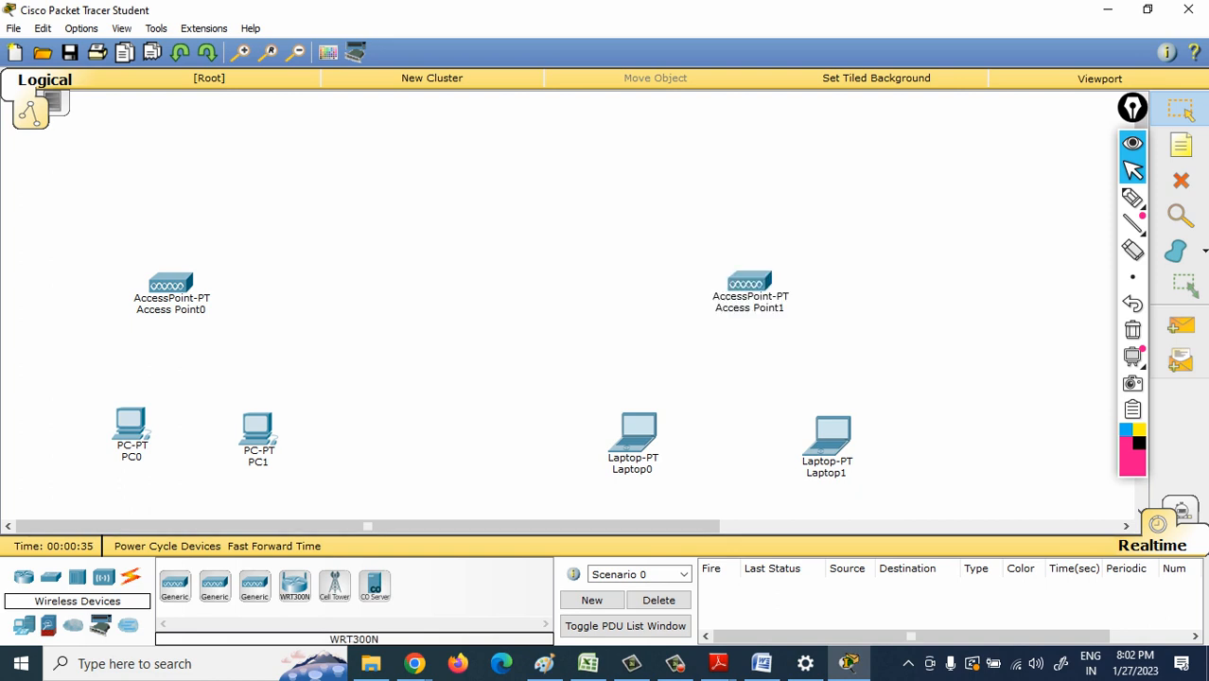
- Fast-forward the simulation time several times and move Access Point0 closer to the two PCs
click(274, 546)
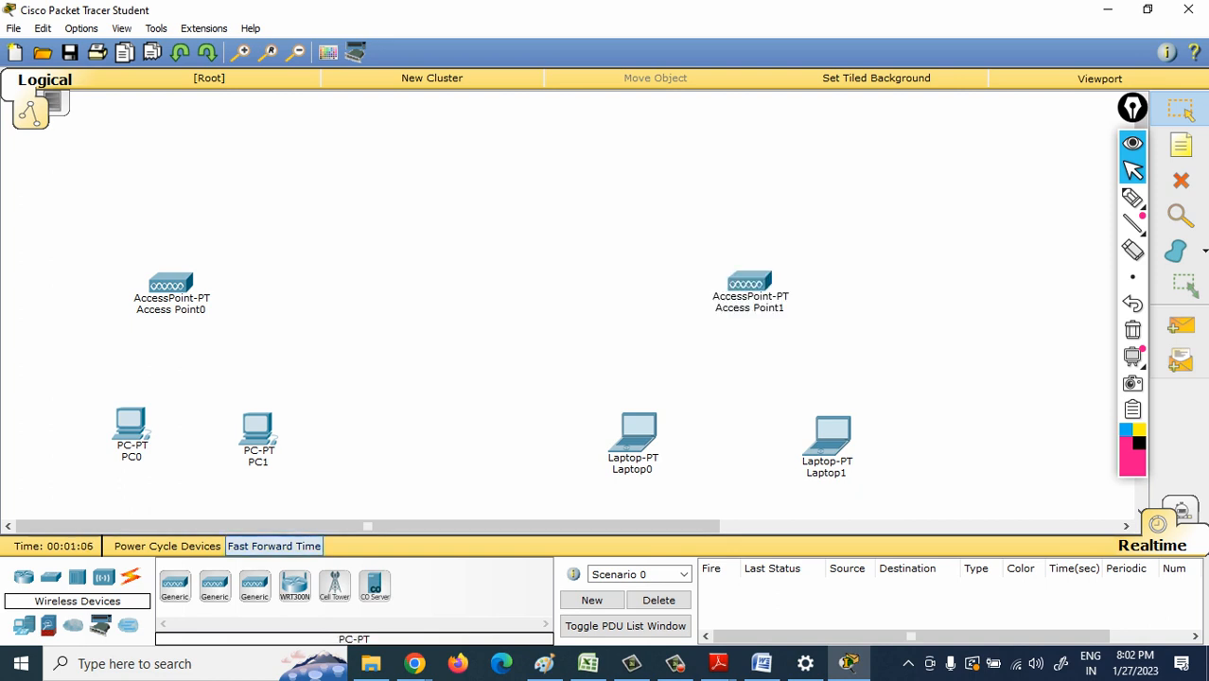
click(274, 546)
click(273, 546)
click(273, 546)
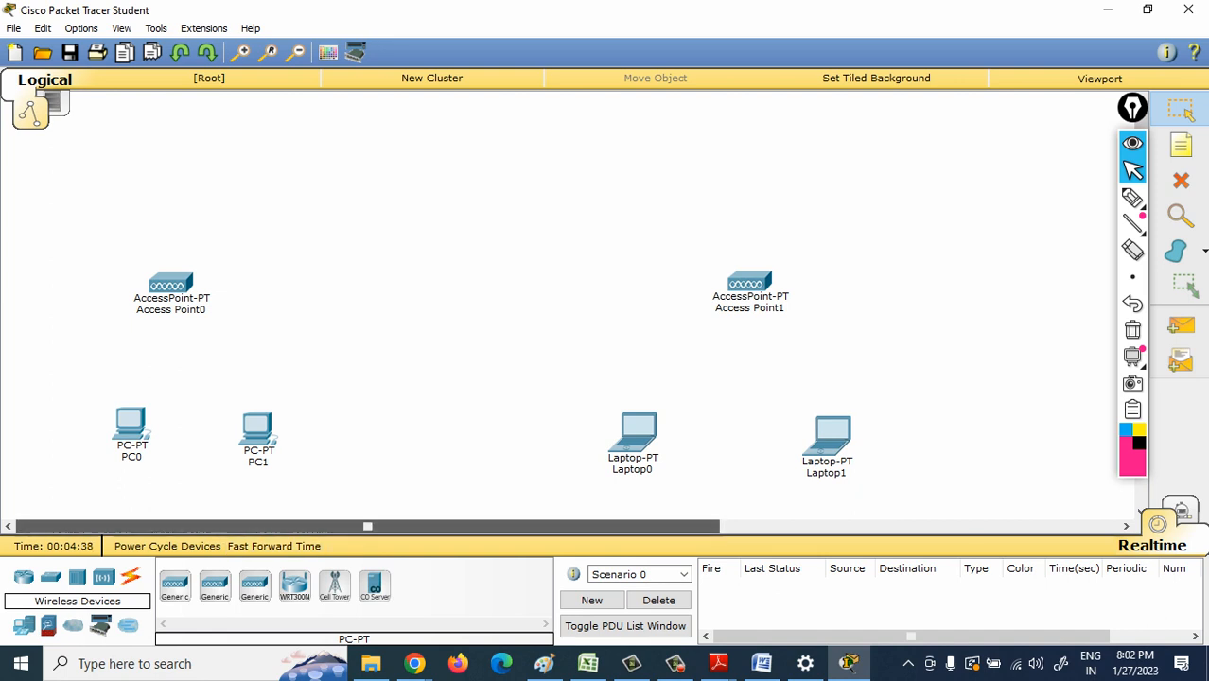
drag(170, 284, 198, 307)
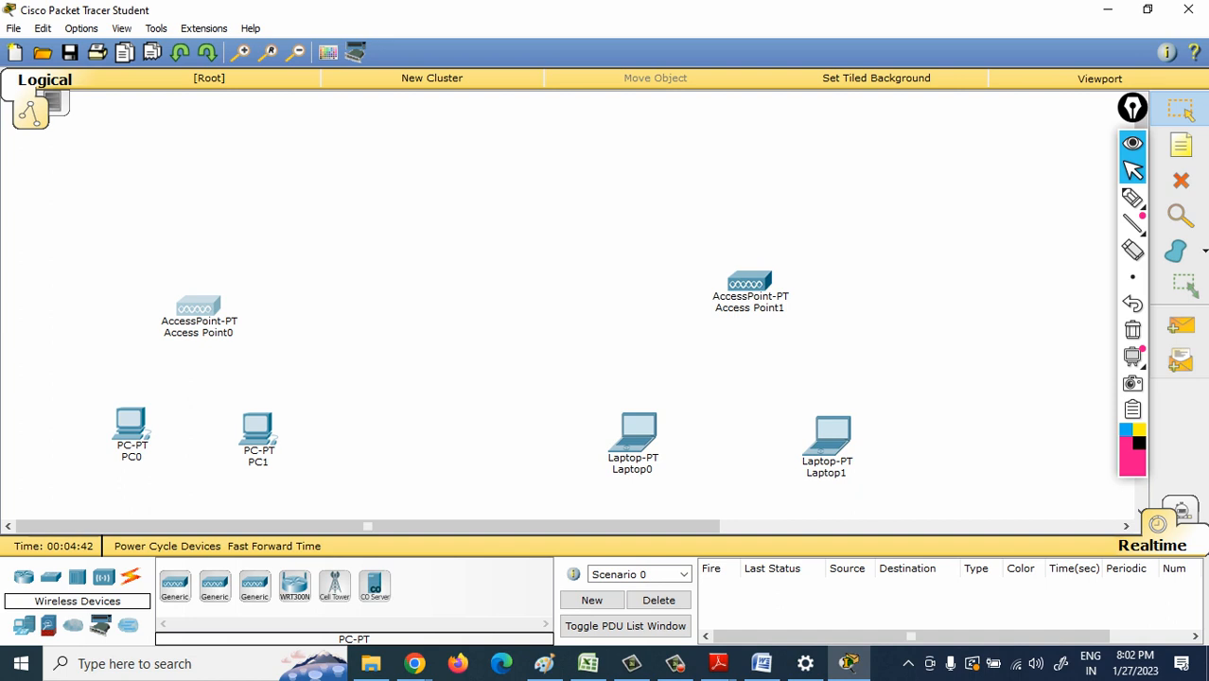
- Remove the wired network module from PC0's chassis and highlight the description of the Linksys-WMP300N wireless module
mouse_move(139, 426)
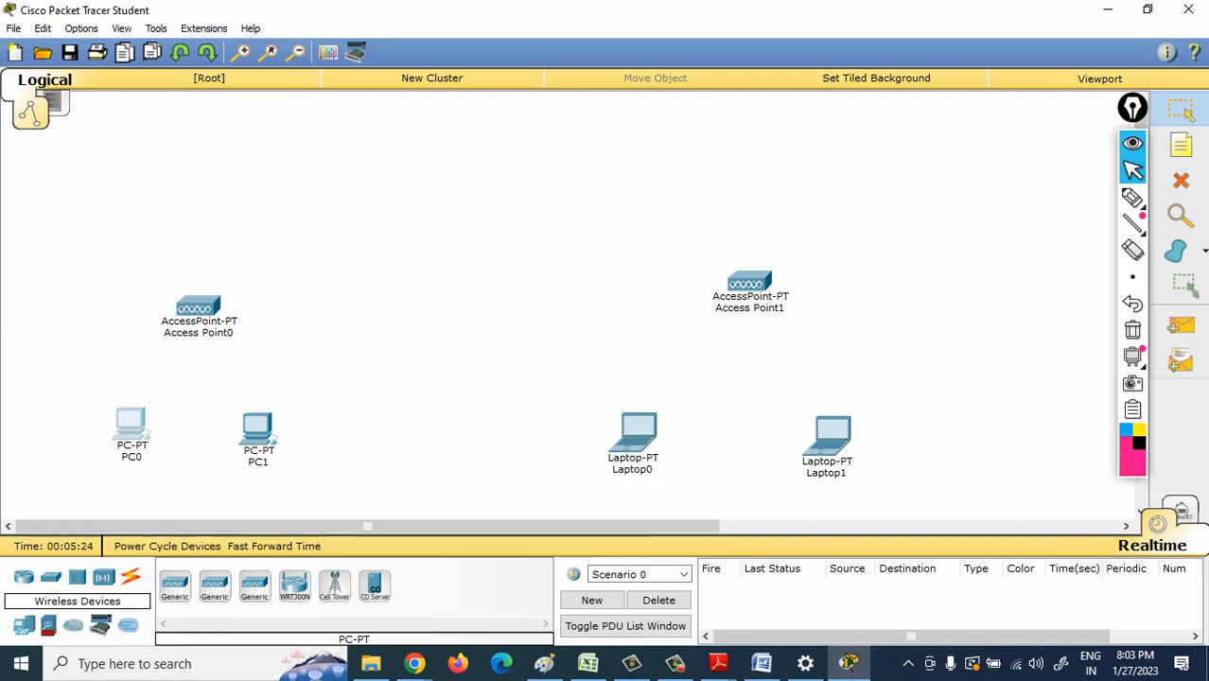
click(130, 428)
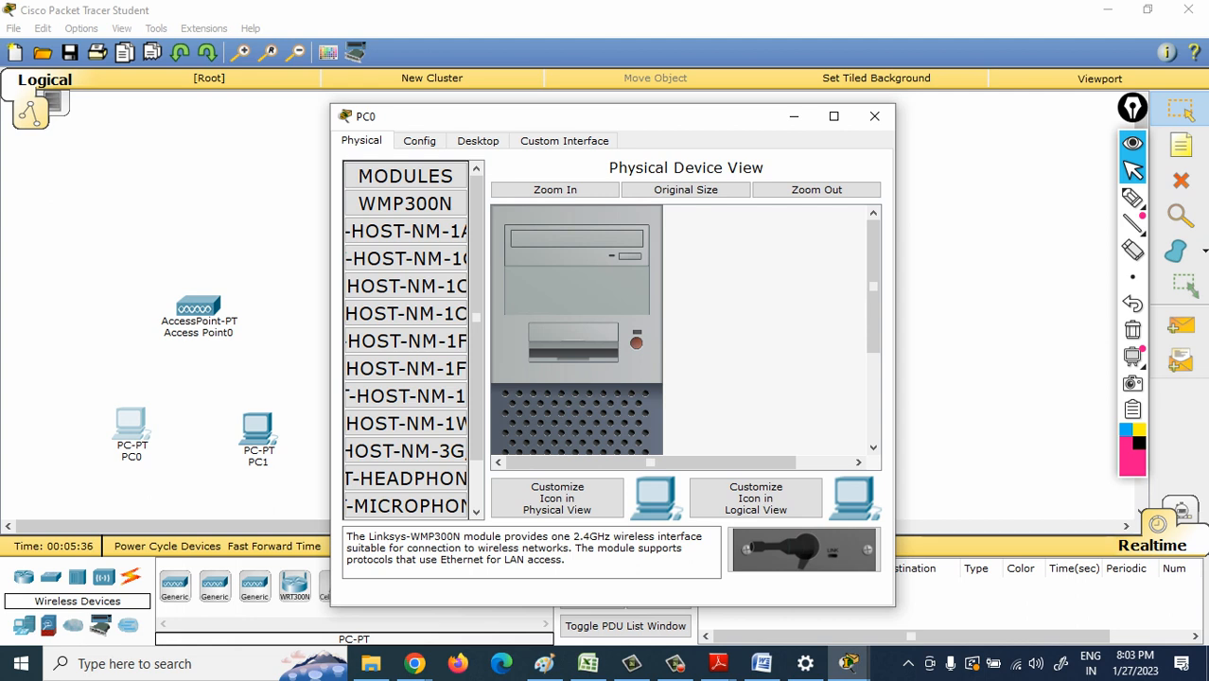
scroll(685, 330, down, 5)
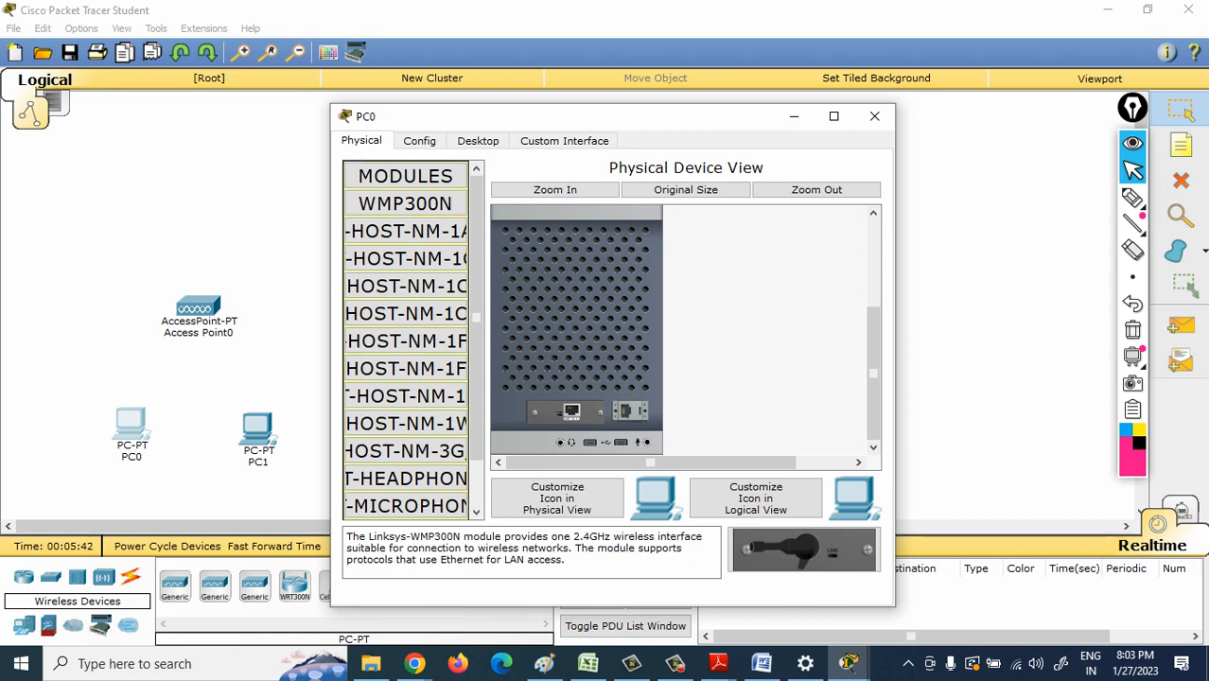
drag(571, 412, 407, 423)
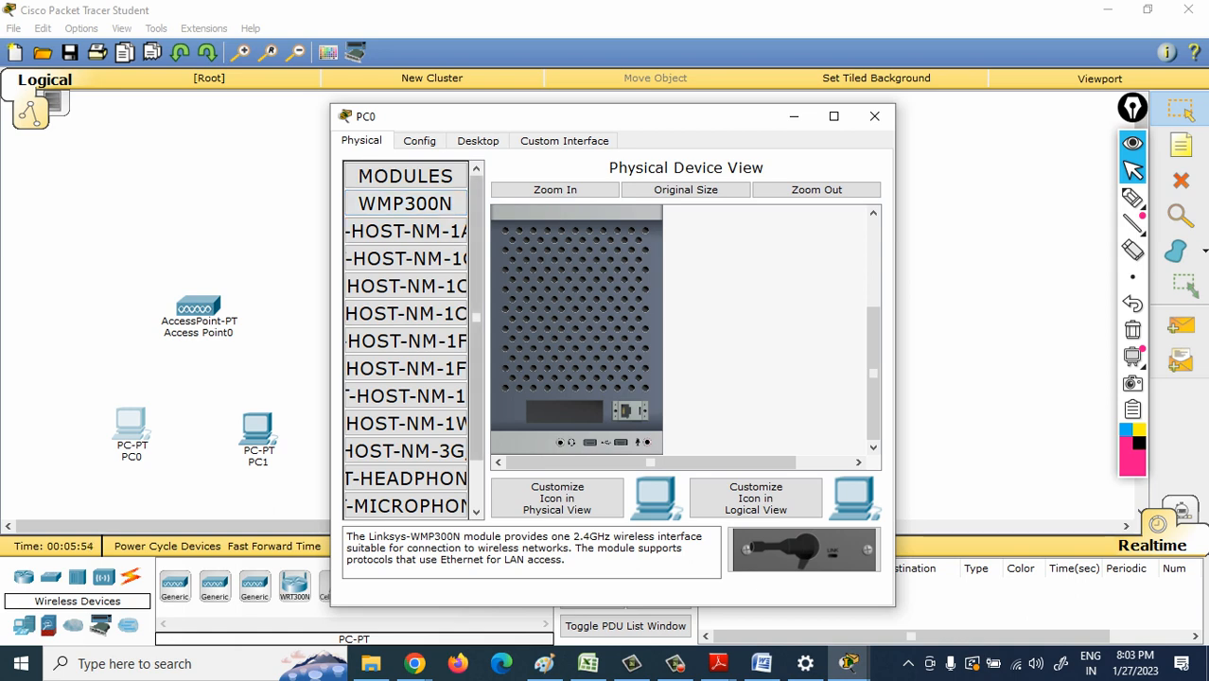
drag(503, 537, 607, 549)
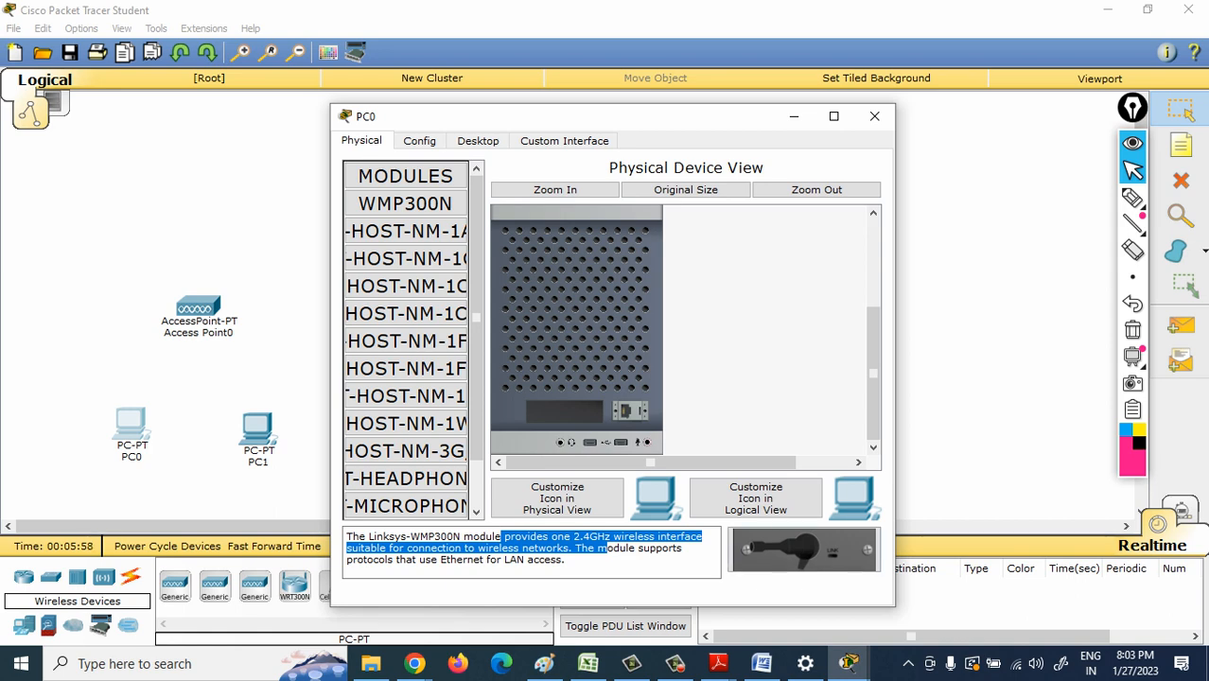
- Install the WMP300N wireless module in PC0's empty slot and power the PC back on
click(805, 550)
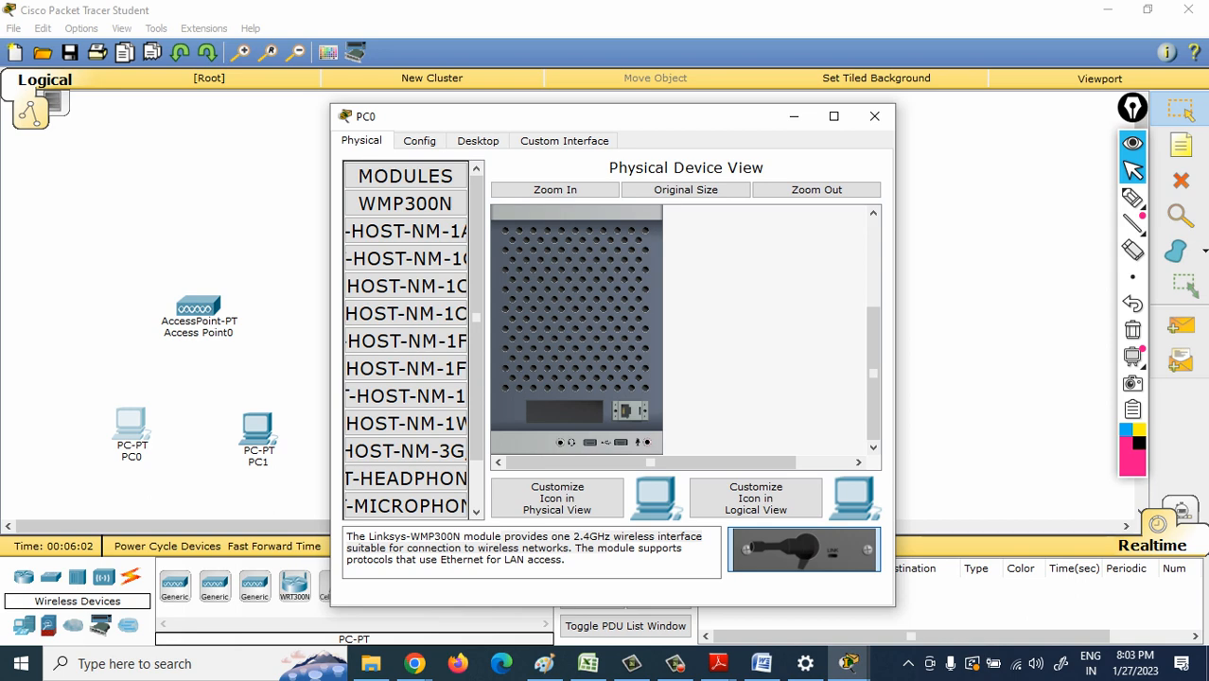
drag(804, 550, 564, 412)
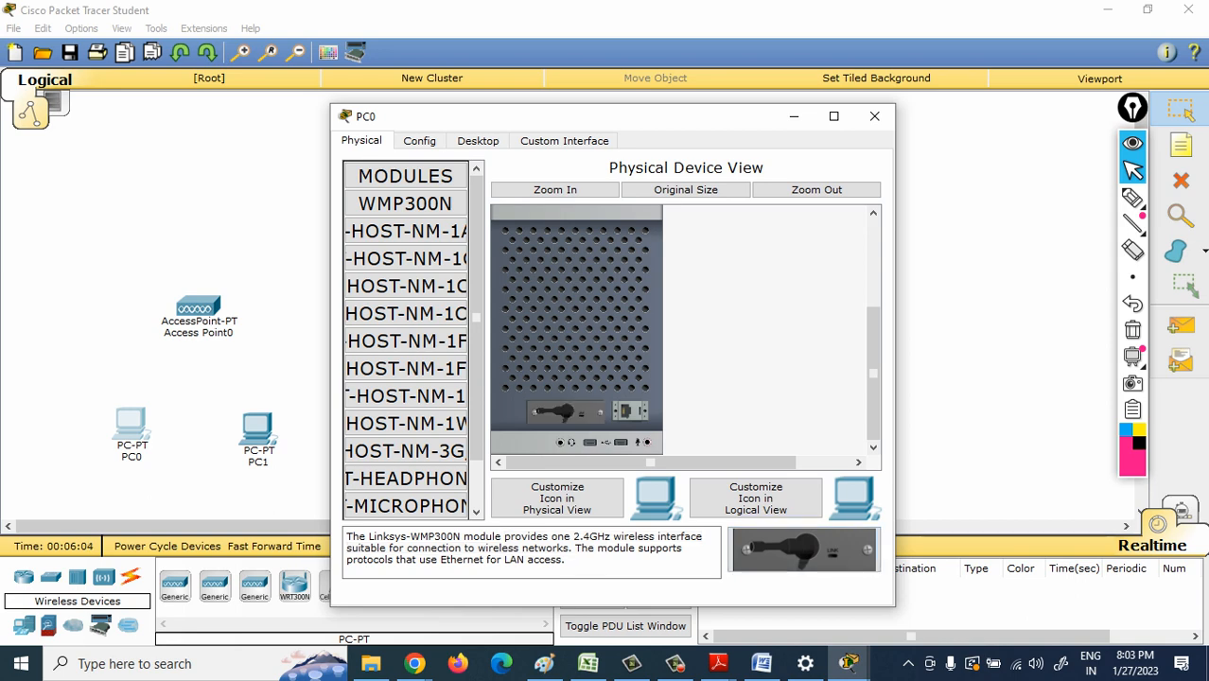
drag(873, 373, 873, 291)
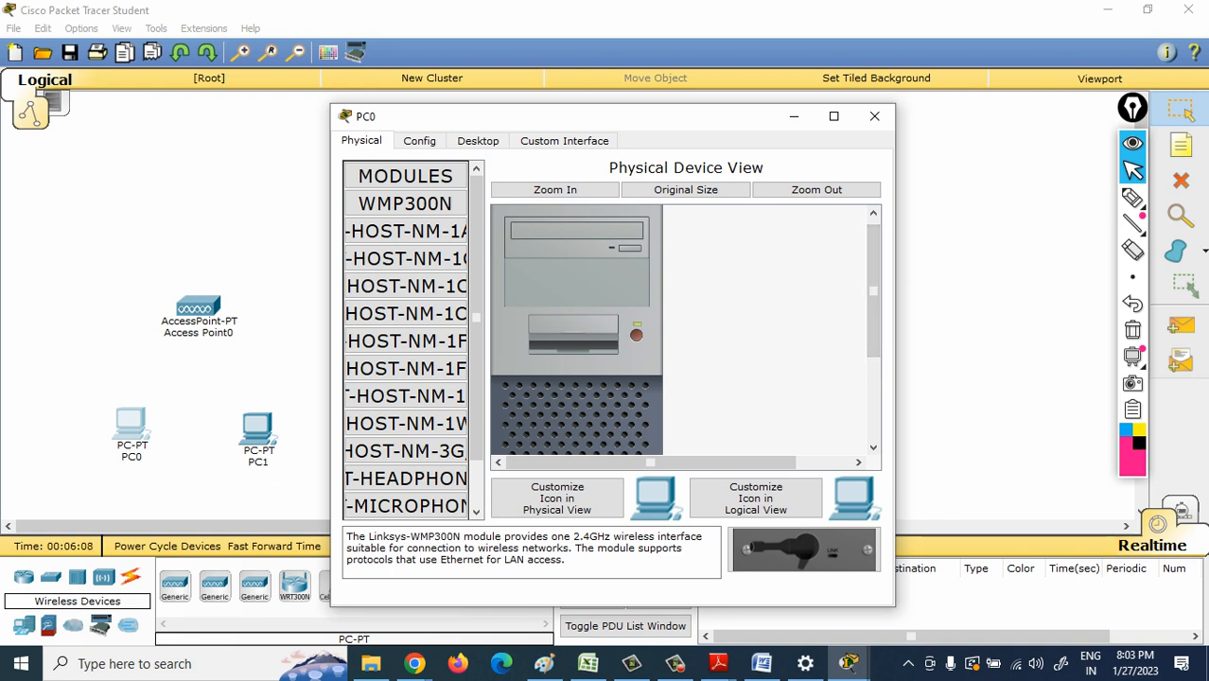
click(875, 116)
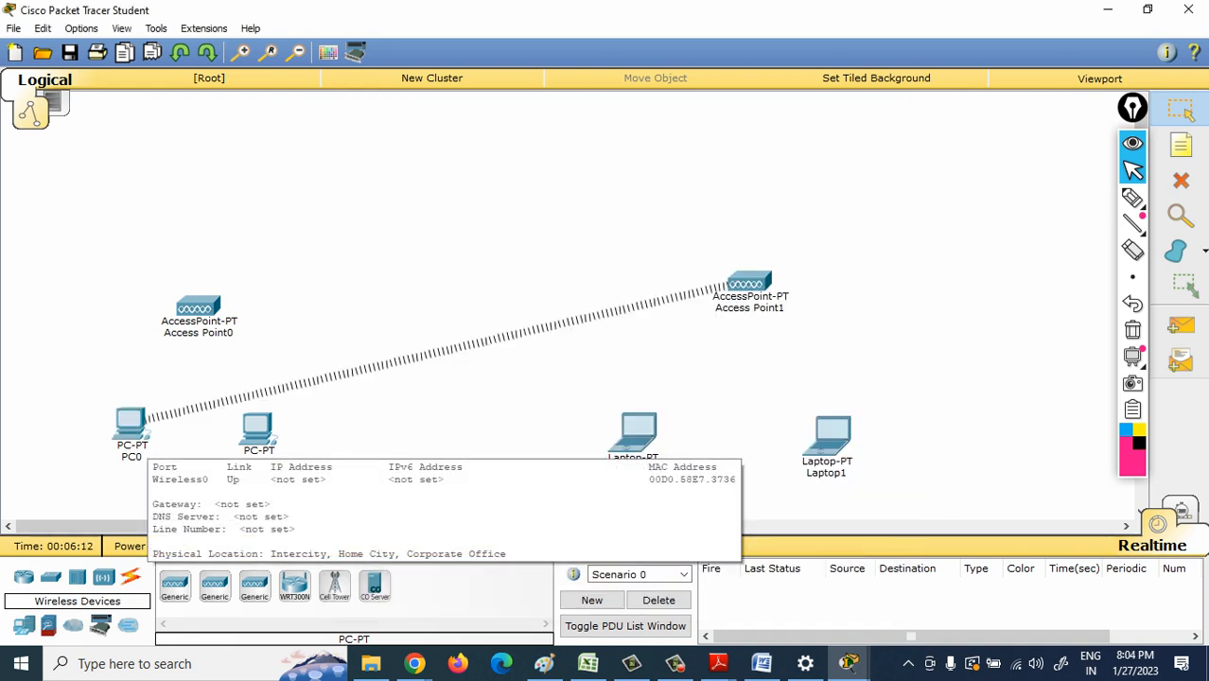
mouse_move(131, 424)
mouse_down()
mouse_move(688, 288)
mouse_move(13, 408)
mouse_move(156, 397)
mouse_move(108, 432)
mouse_move(117, 426)
mouse_up()
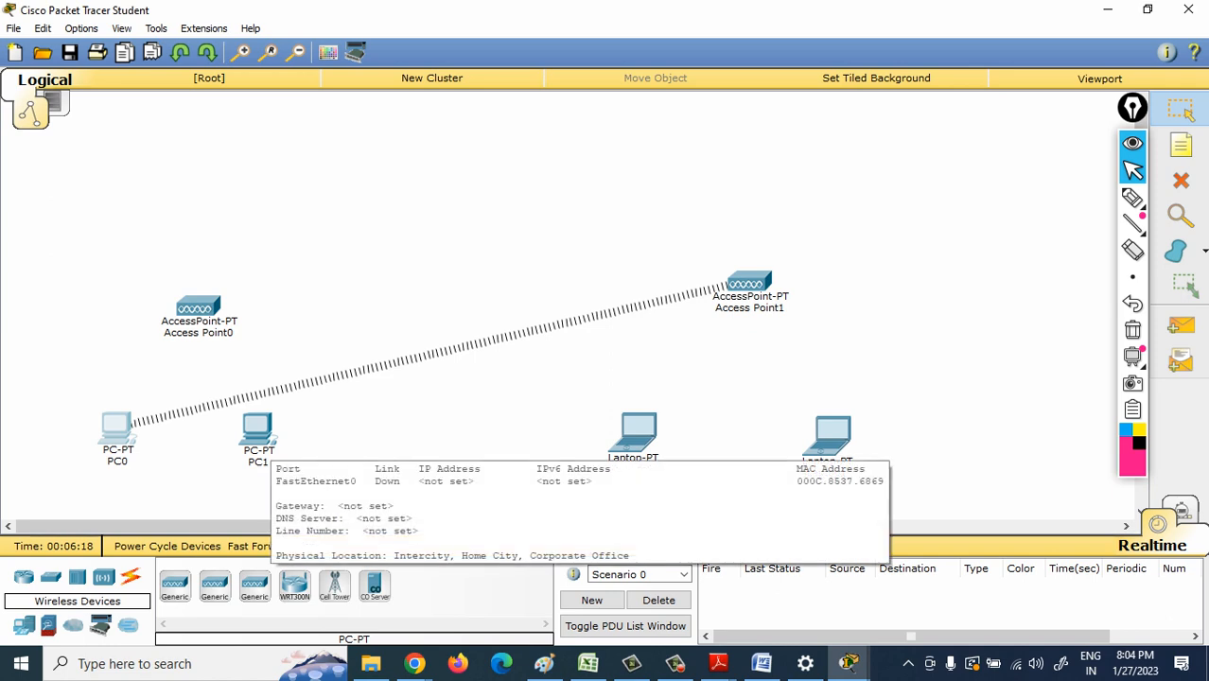
- Replace PC1's wired network module with the WMP300N wireless module, restore its power, and fast-forward the simulation time
click(258, 431)
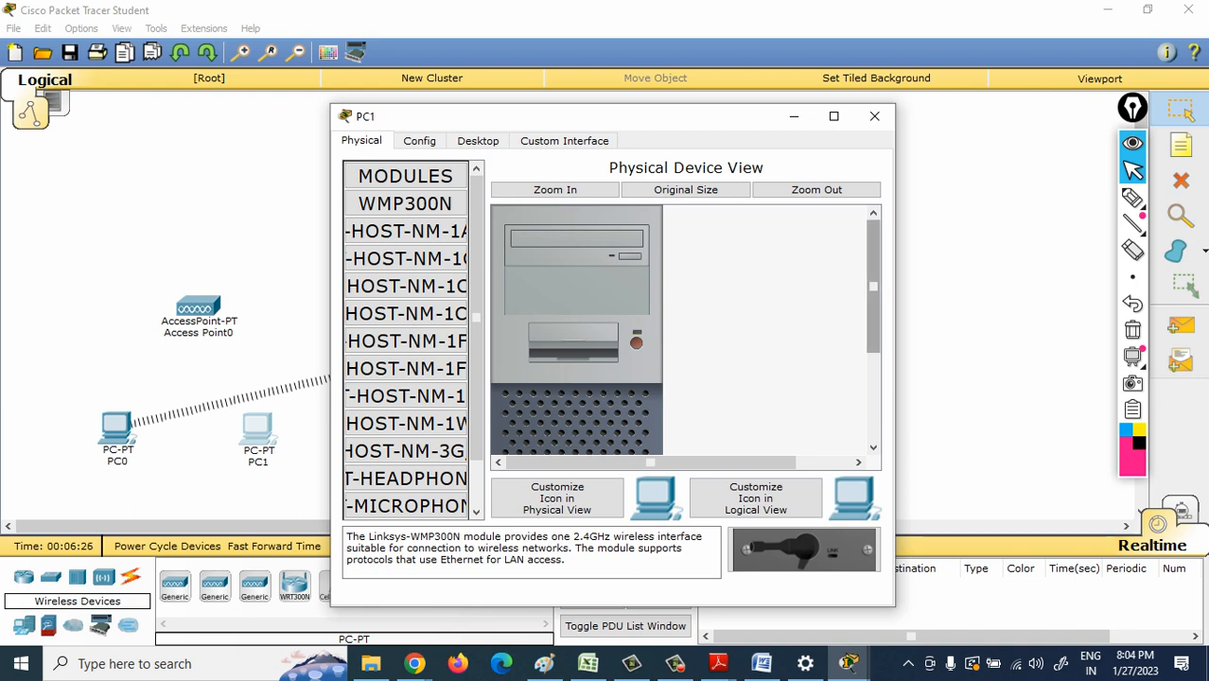
scroll(686, 331, down, 5)
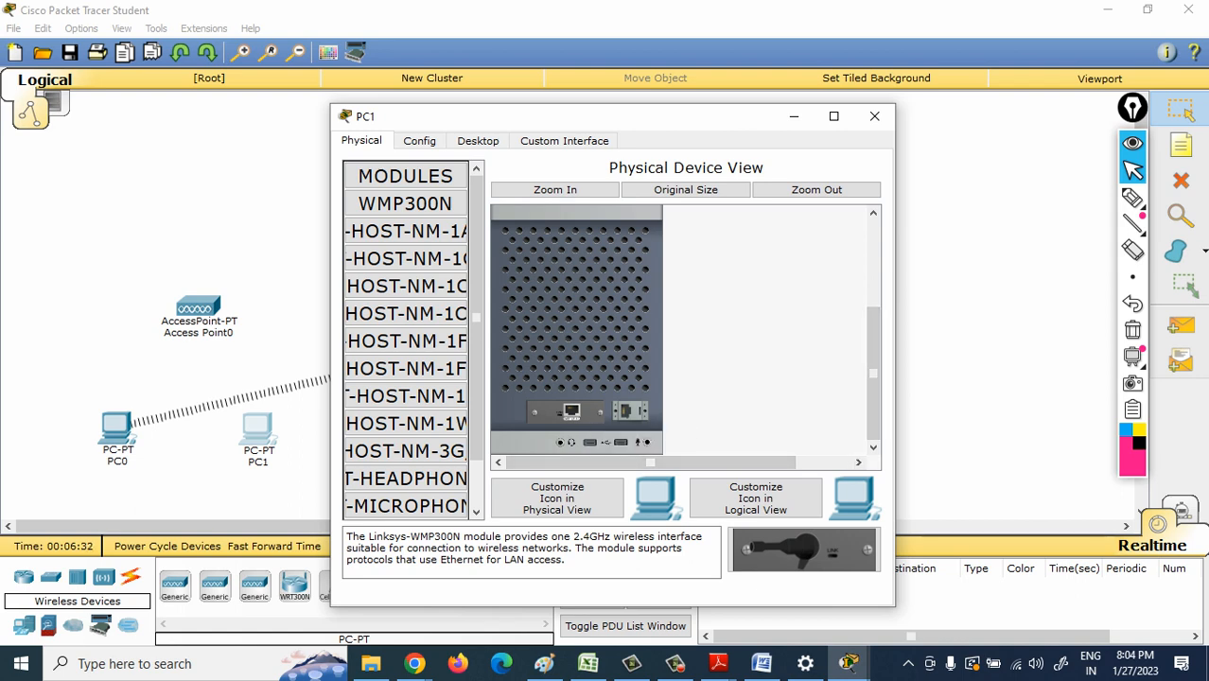
drag(566, 412, 407, 423)
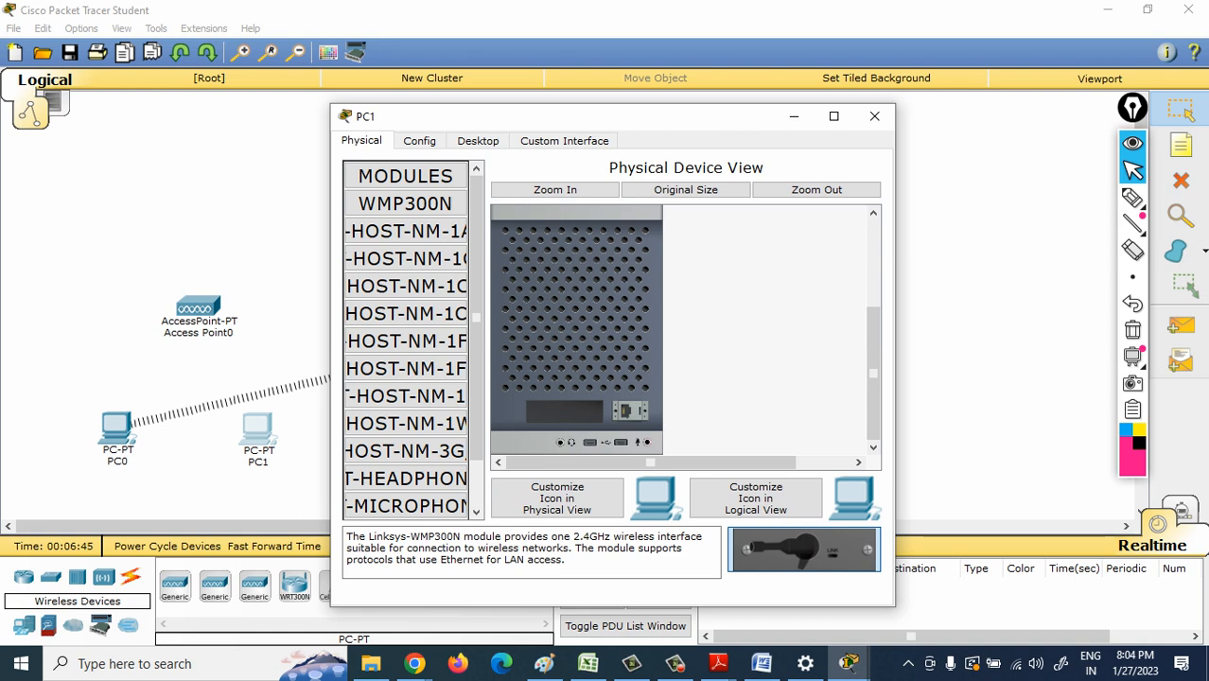
drag(804, 549, 565, 411)
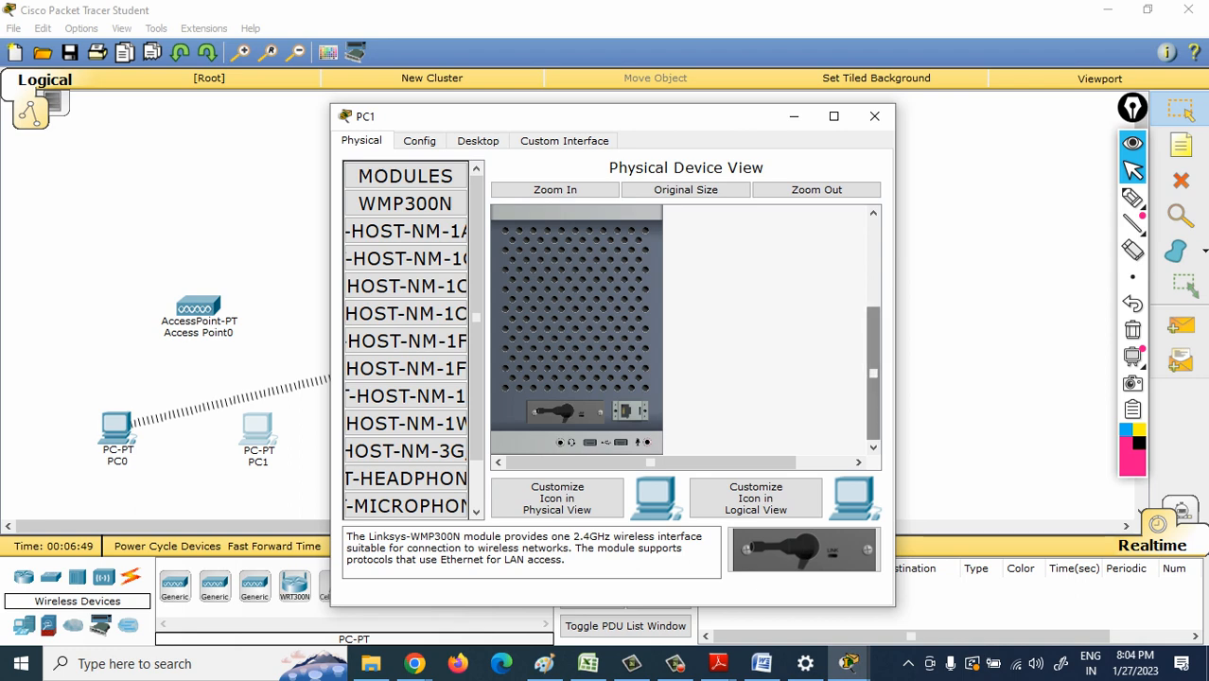
scroll(577, 331, up, 3)
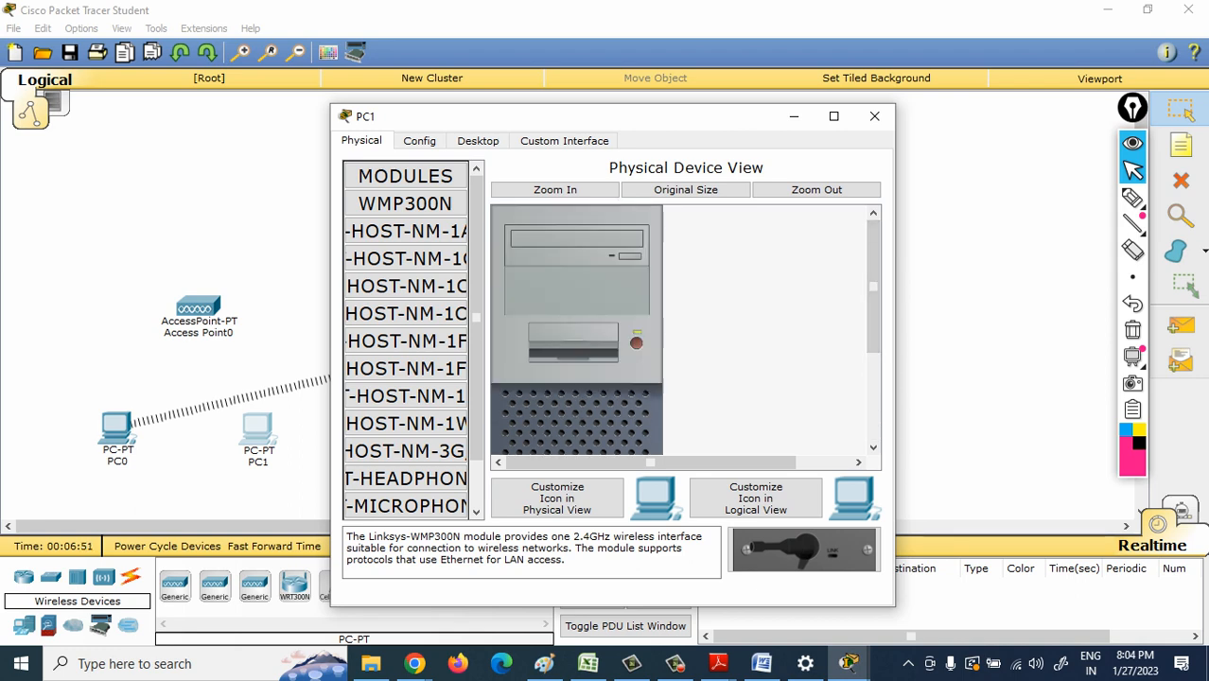
click(875, 117)
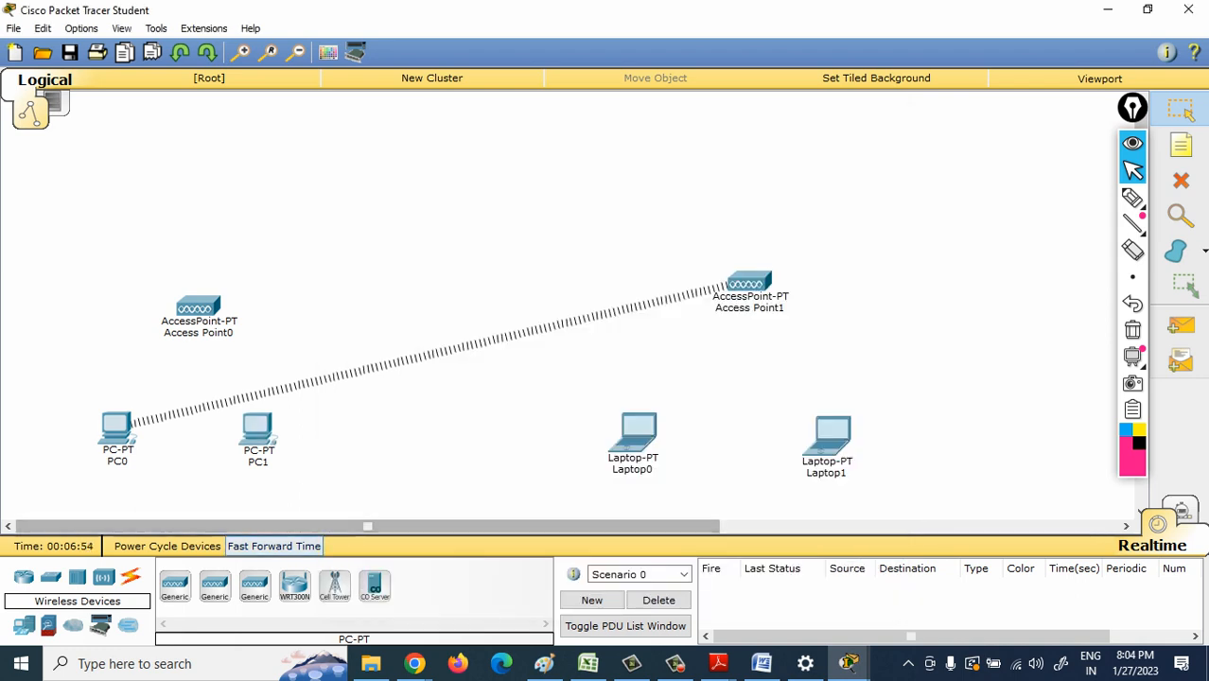
click(274, 547)
click(275, 547)
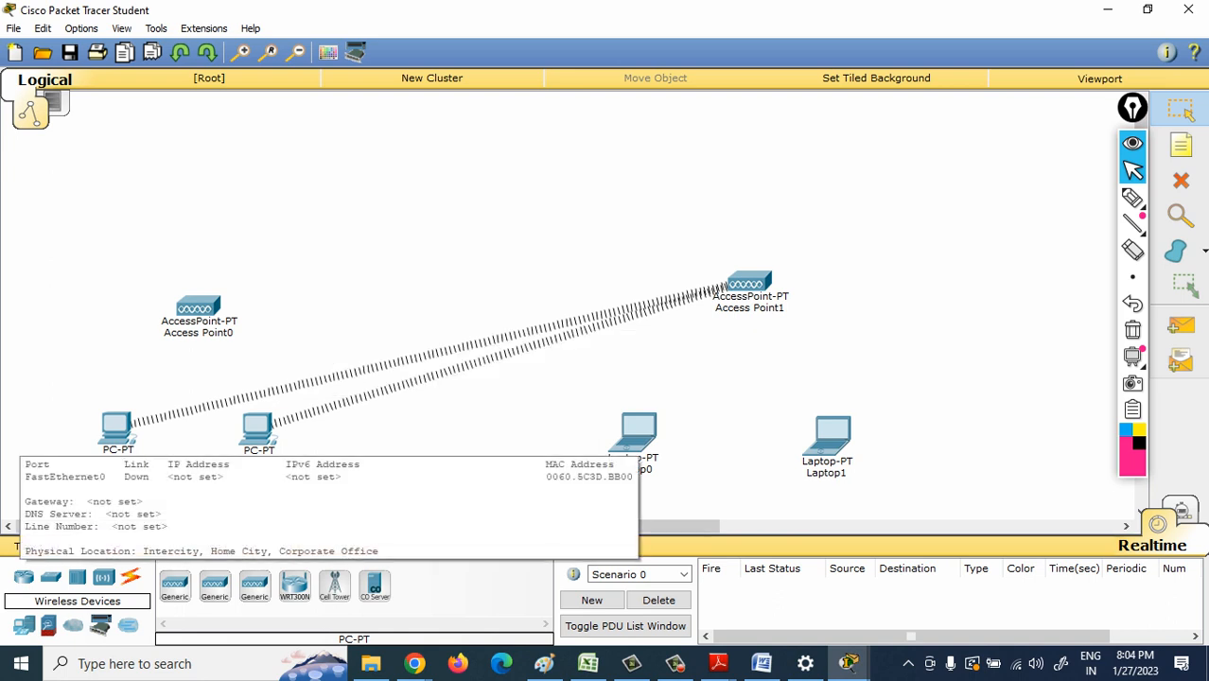
- Power off Laptop0, swap its wired network module for the WPC300N wireless module, and power it back on
click(639, 431)
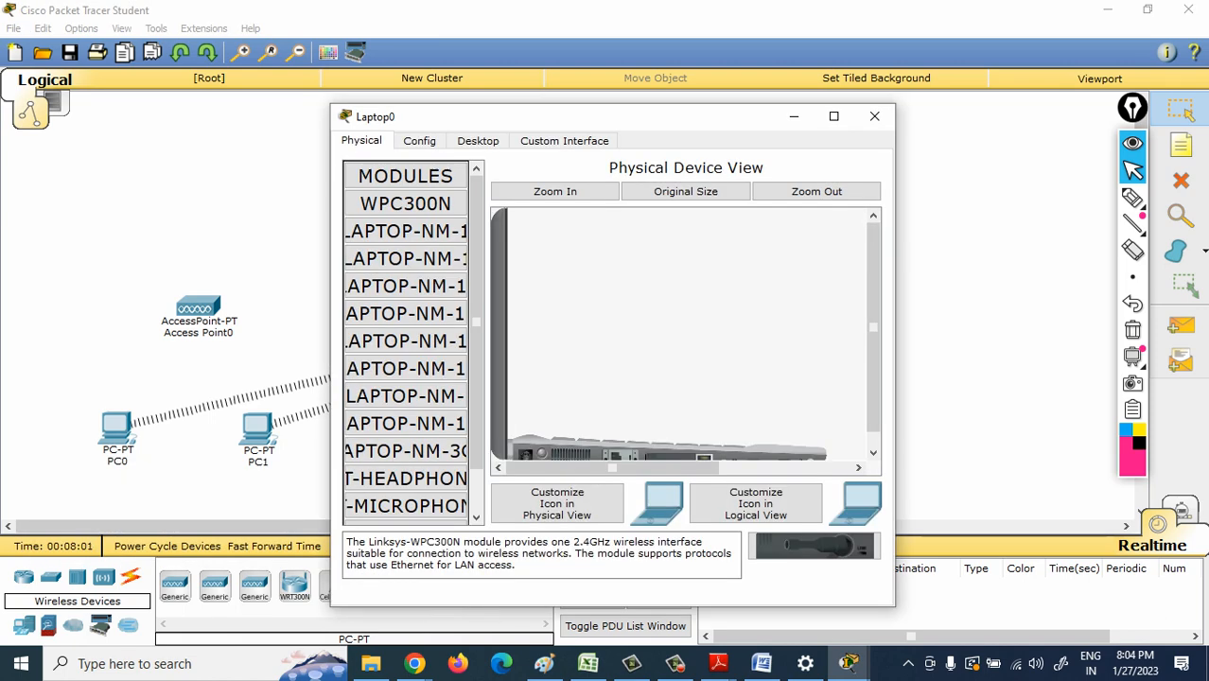
click(555, 191)
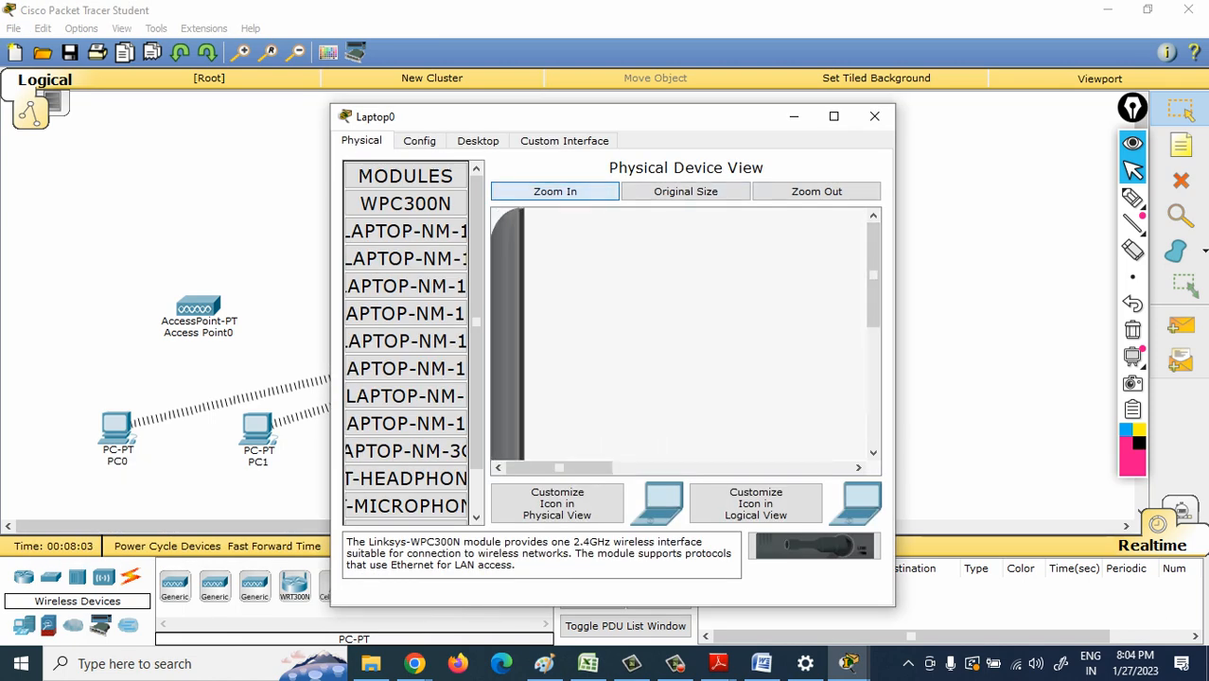
drag(874, 275, 874, 393)
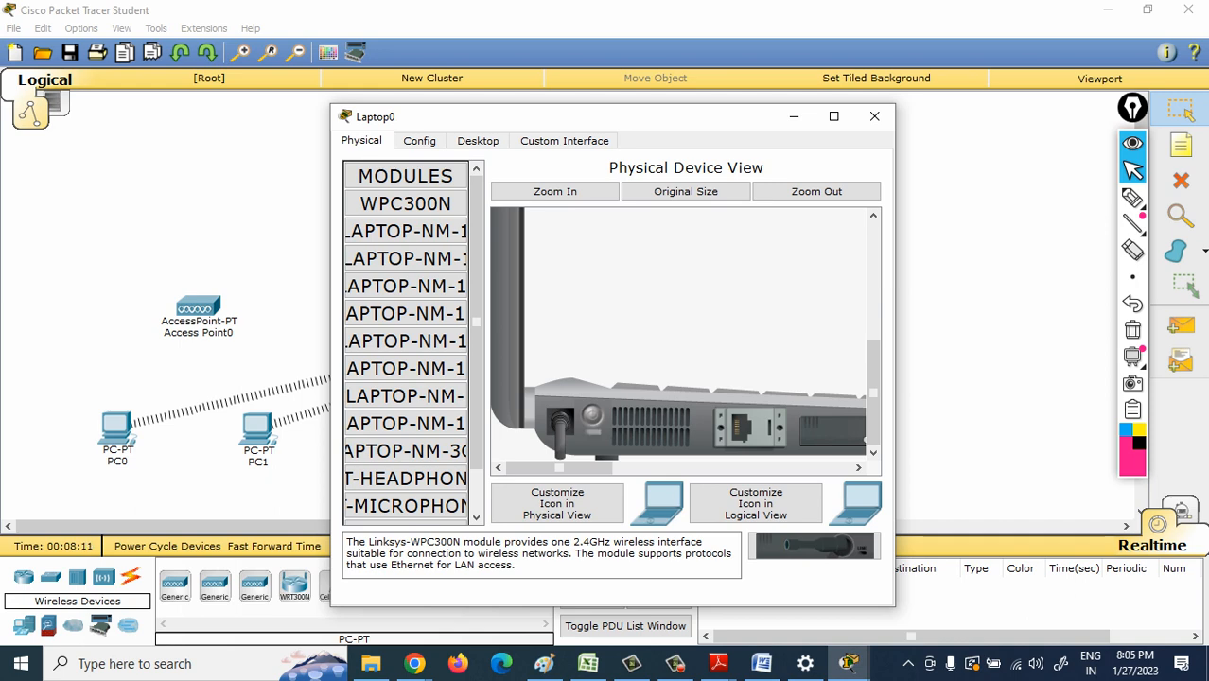
drag(559, 467, 628, 468)
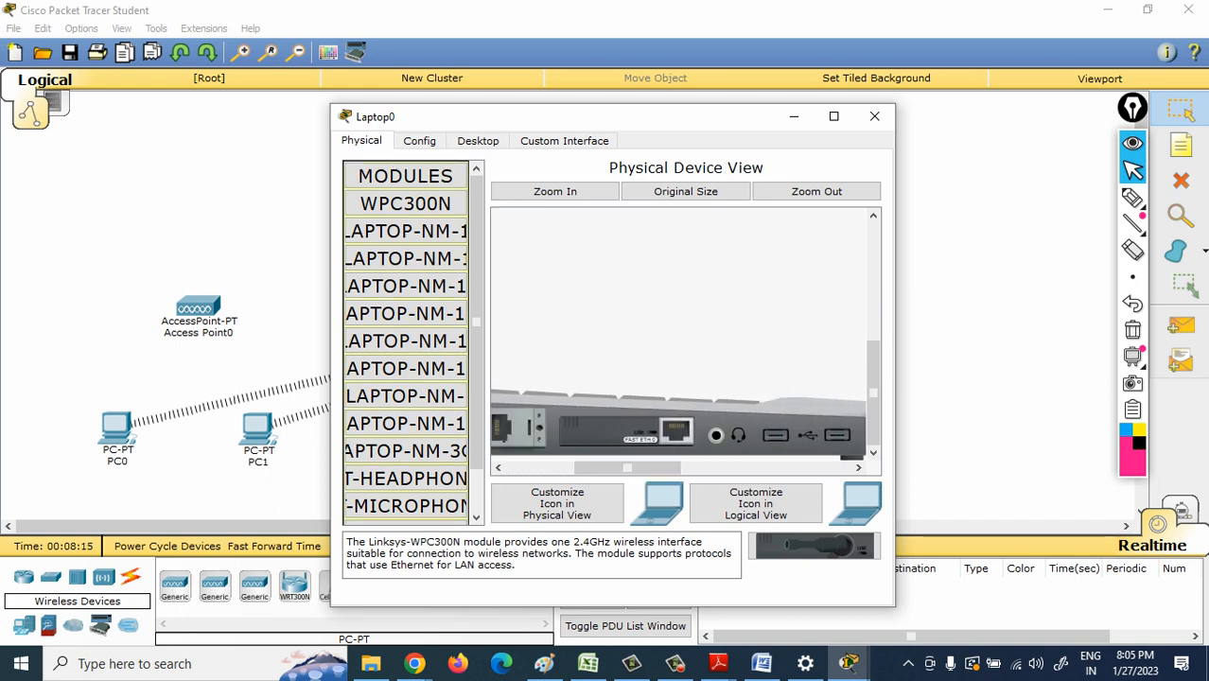
drag(626, 432, 406, 369)
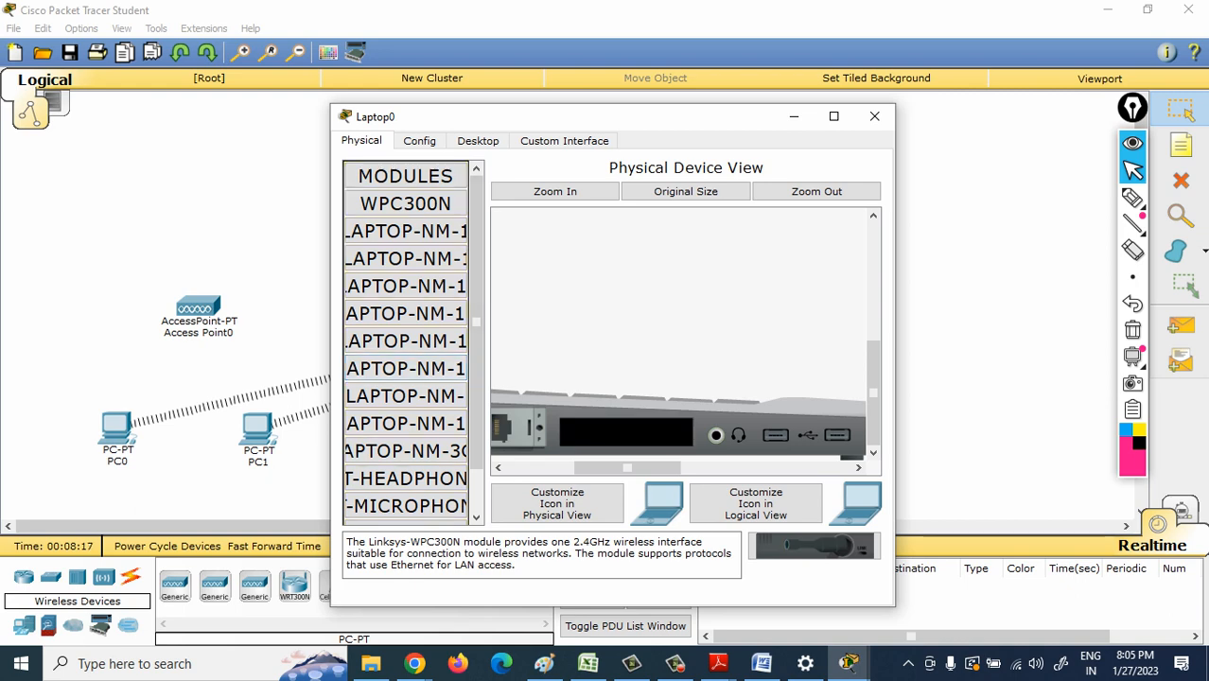
drag(814, 546, 558, 467)
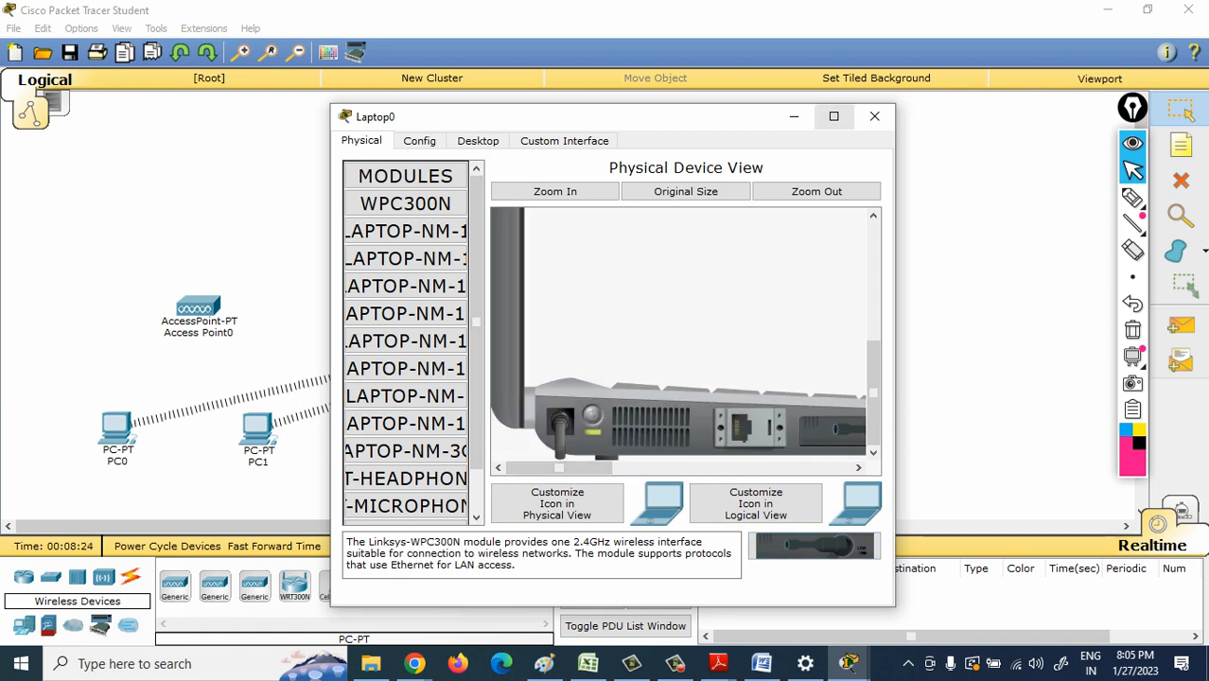
click(875, 117)
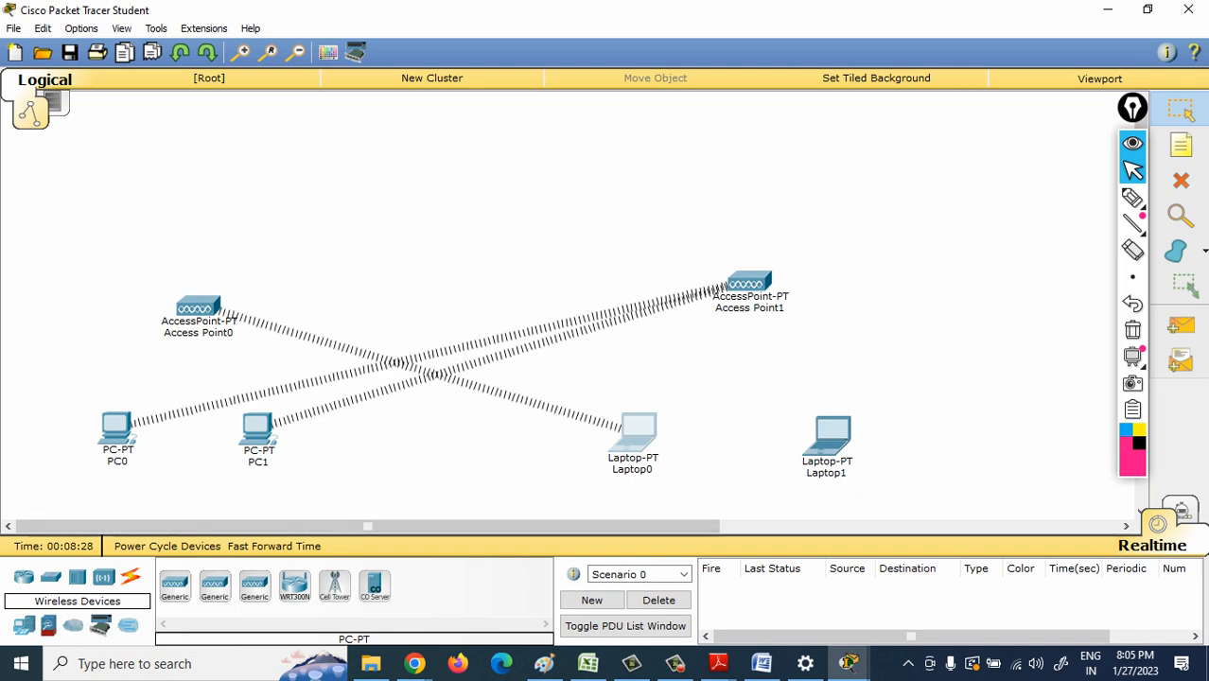
- Power off Laptop1, swap its wired network module for the WPC300N wireless module, and power it back on
click(831, 435)
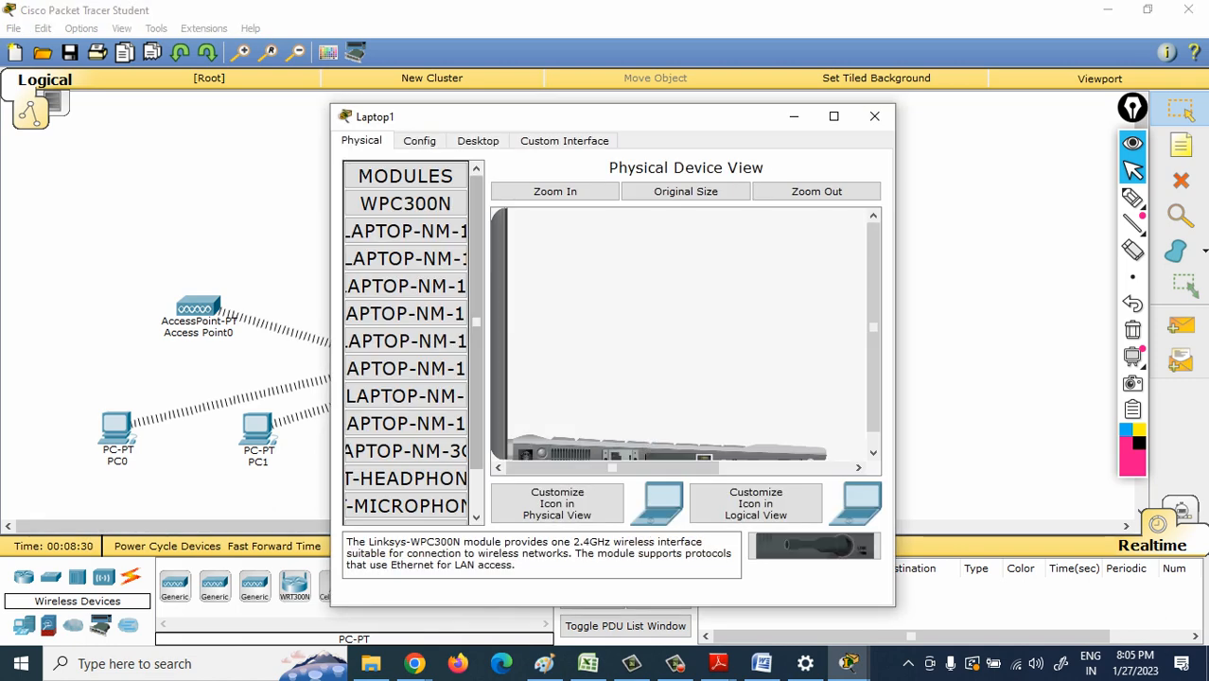
click(554, 191)
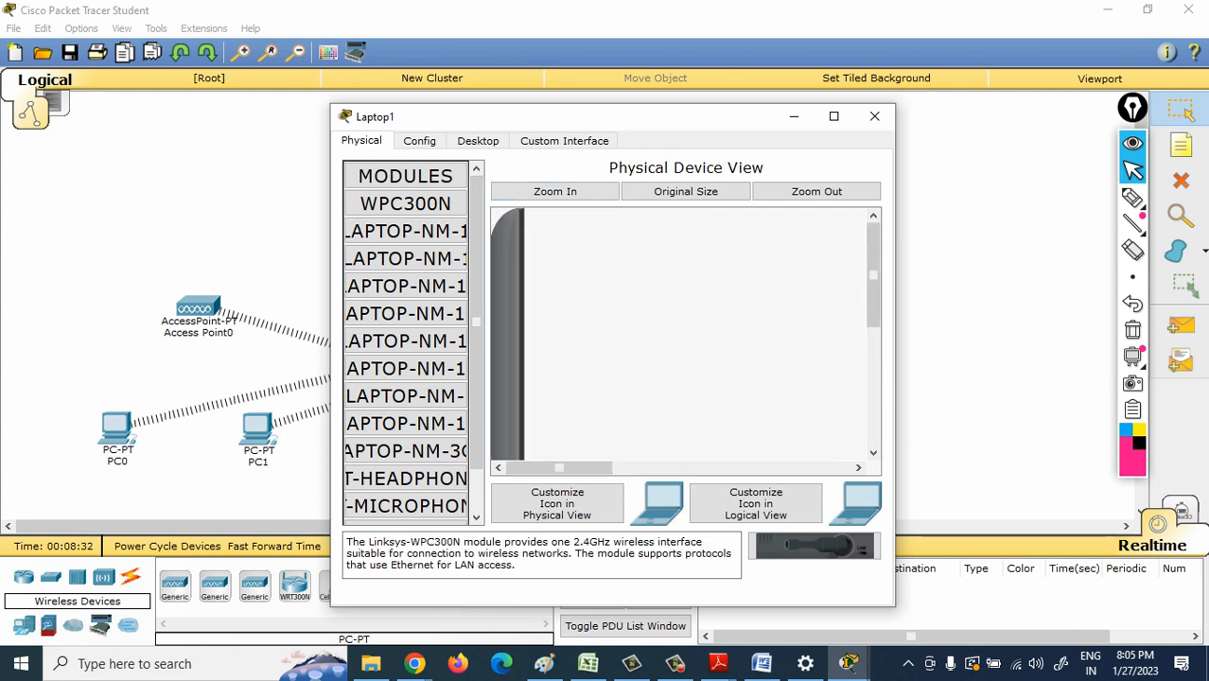
drag(874, 276, 873, 393)
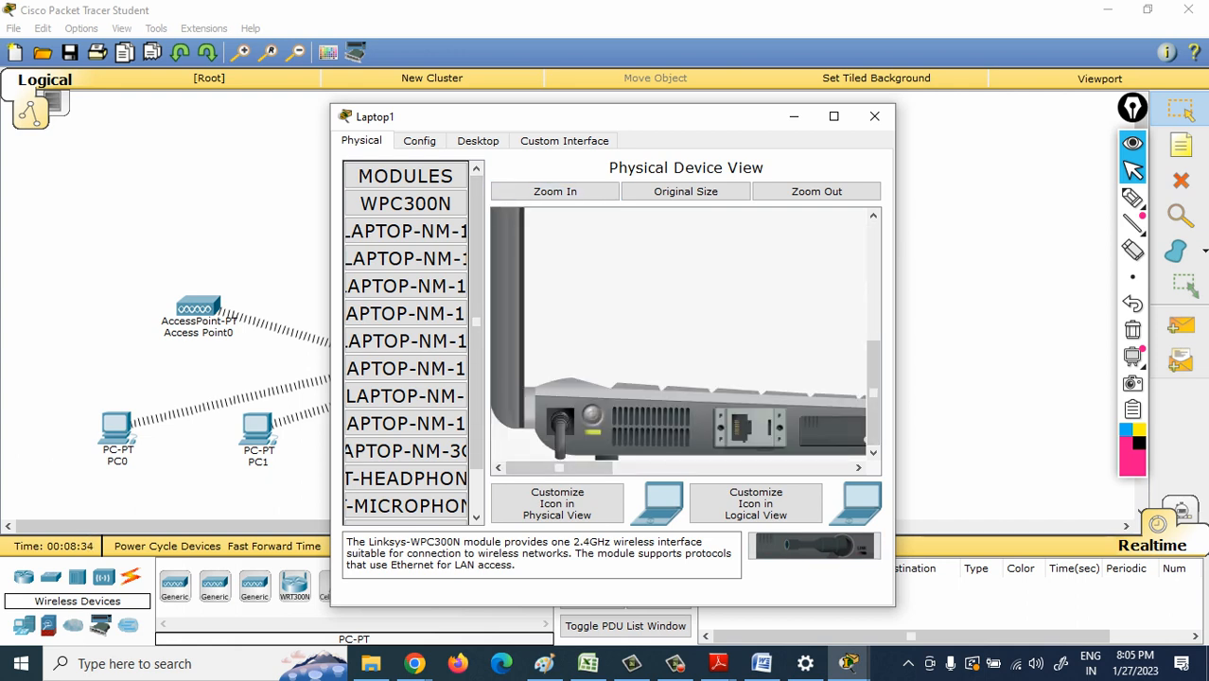
drag(617, 467, 666, 468)
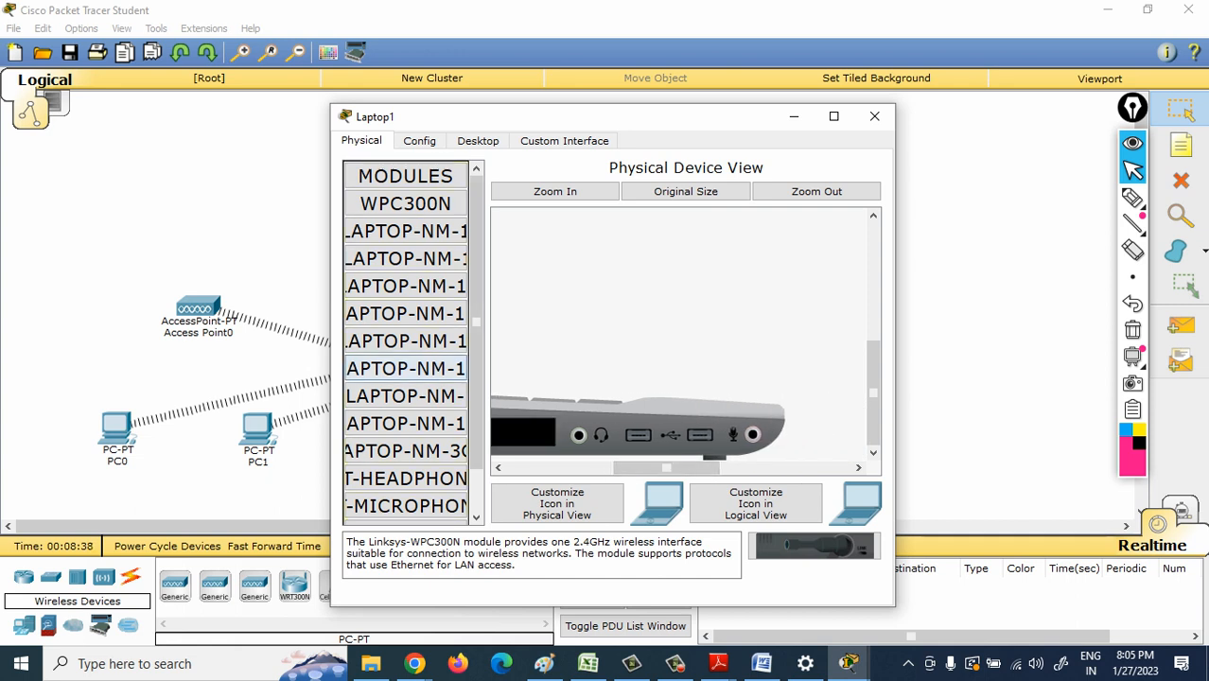
drag(667, 467, 627, 467)
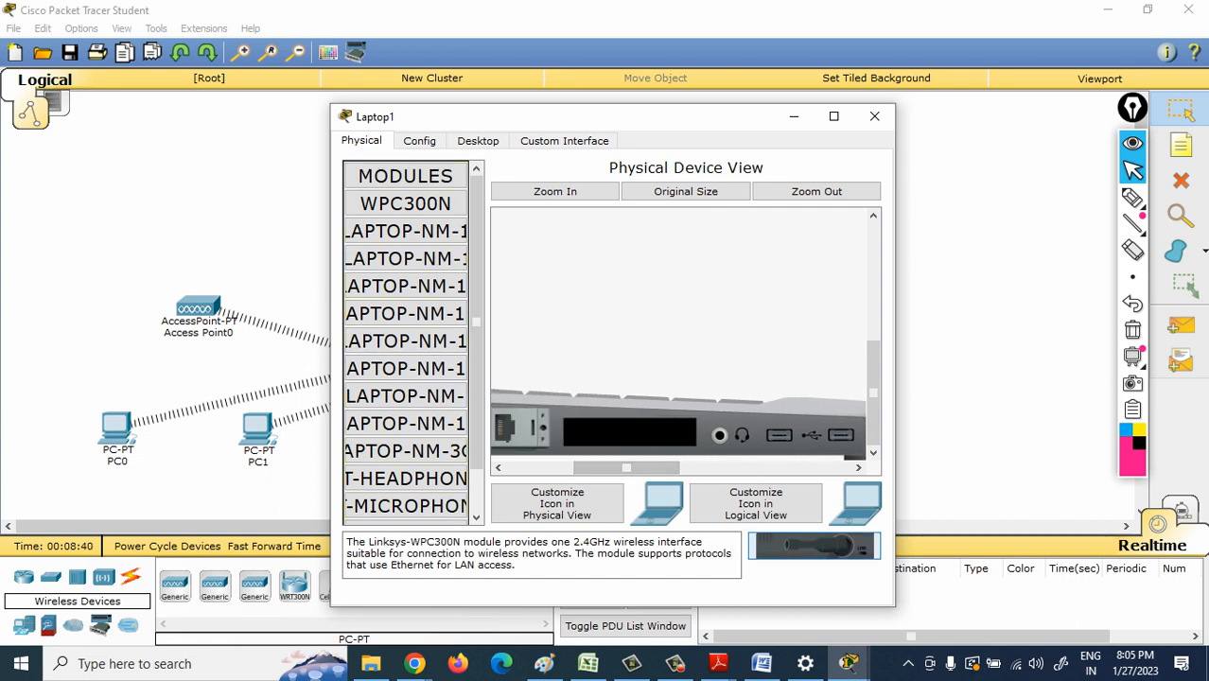
drag(815, 546, 558, 468)
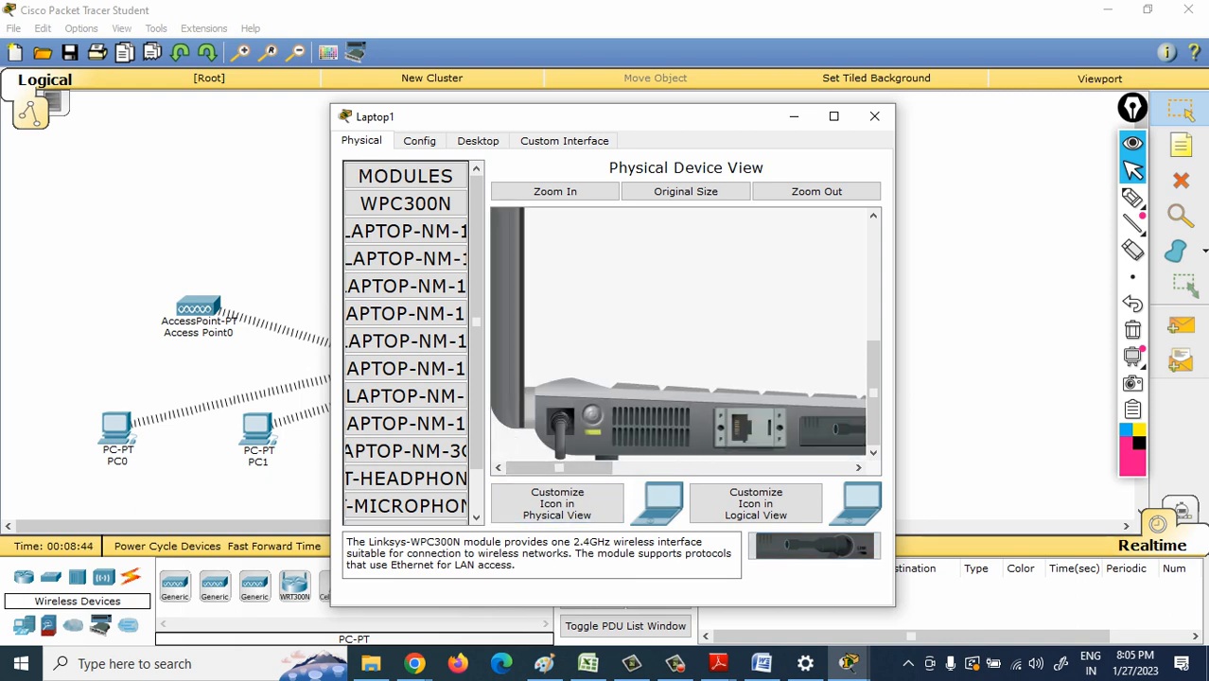
click(874, 116)
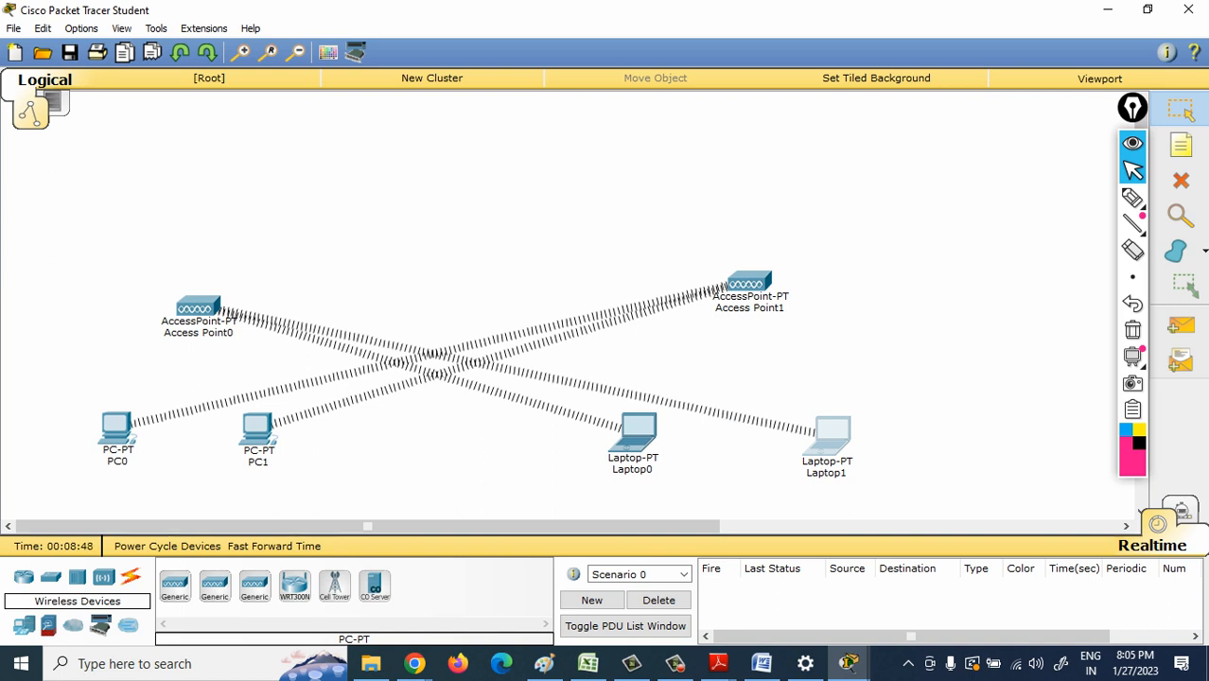
- Move Access Point0 slightly up, Access Point1 up and to the right, and PC0 a little to the left
drag(199, 307, 190, 294)
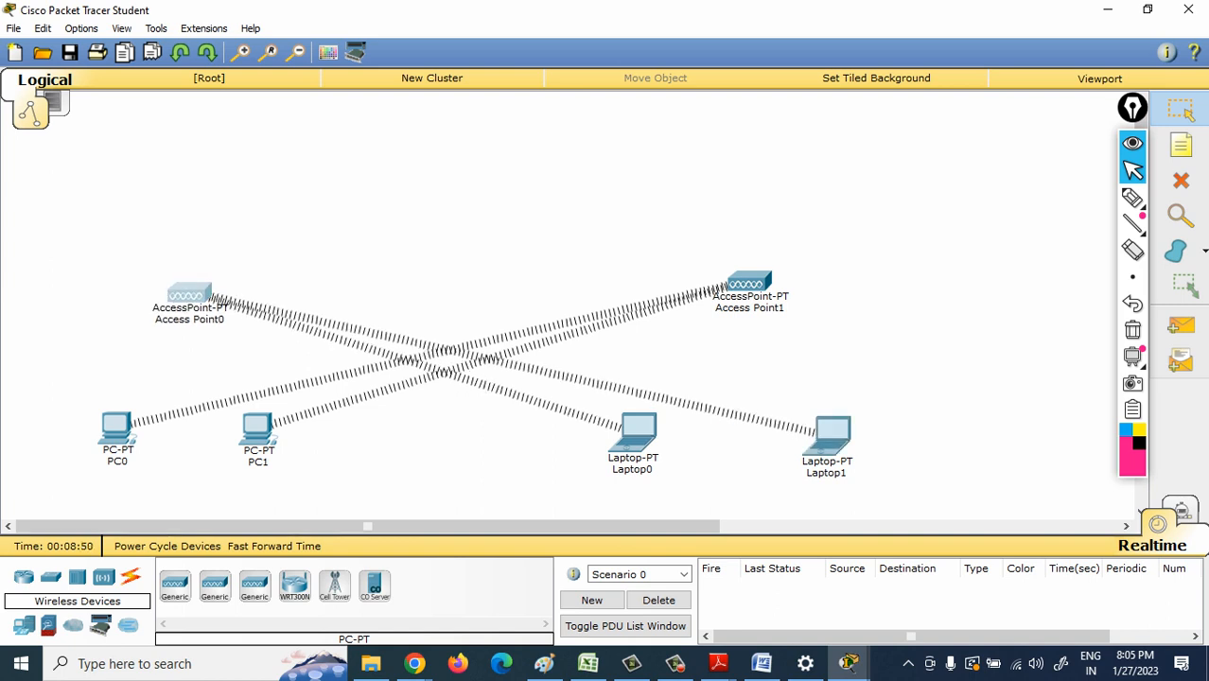
drag(747, 282, 789, 254)
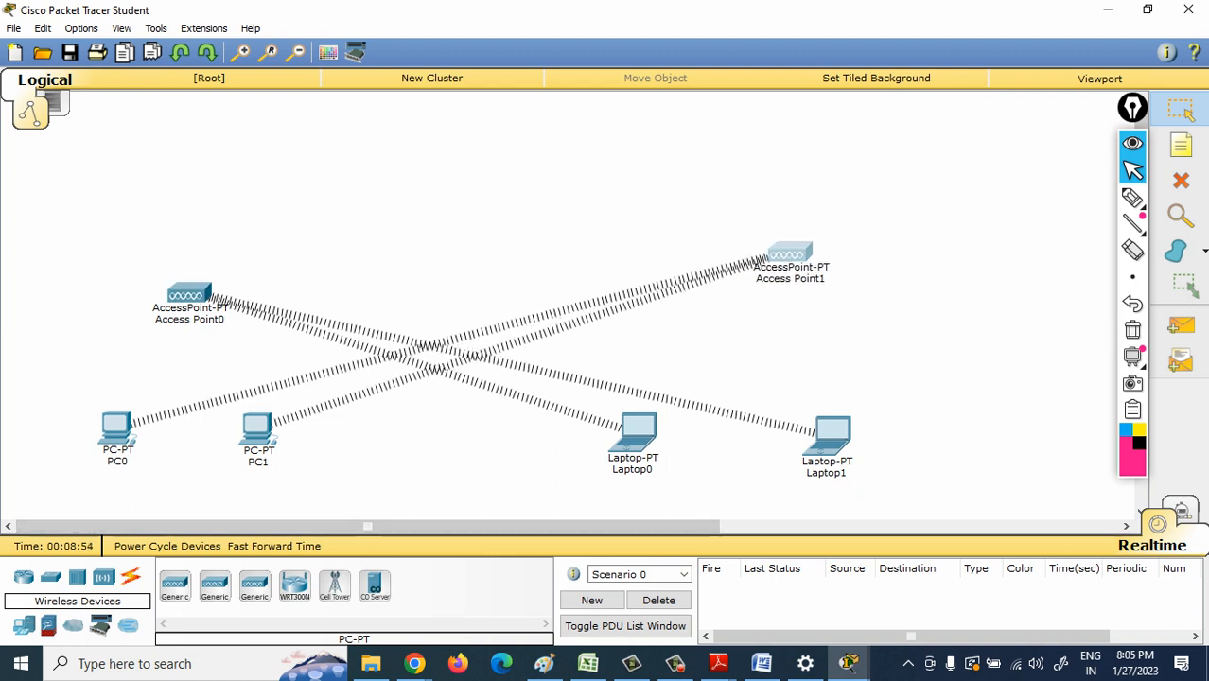
mouse_move(116, 428)
mouse_down()
mouse_move(105, 415)
mouse_move(110, 426)
mouse_up()
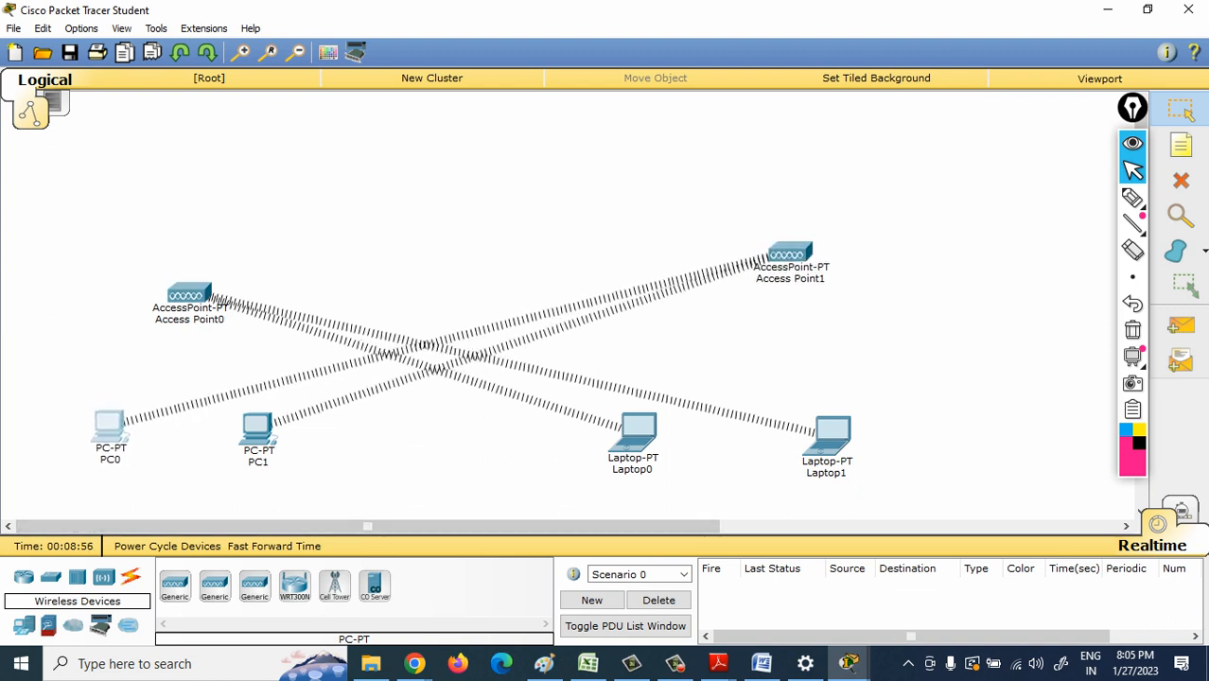
- Draw an unfilled rectangle with a black outline around Access Point0, PC0 and PC1
click(1177, 251)
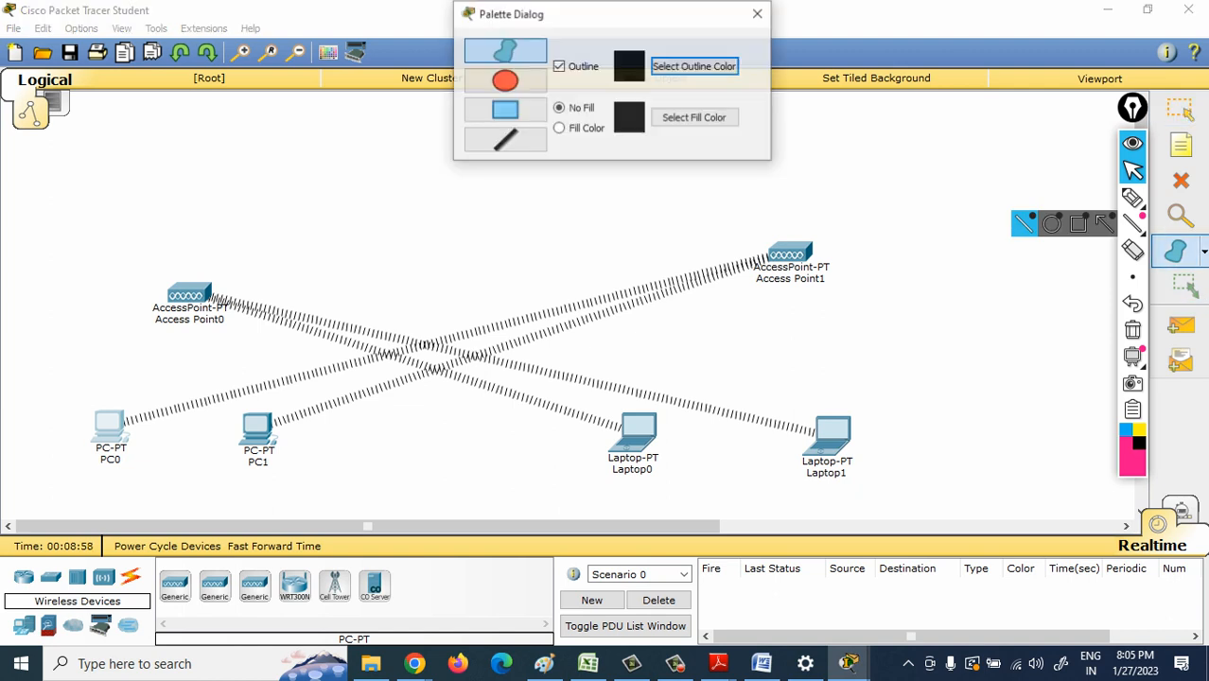
click(505, 111)
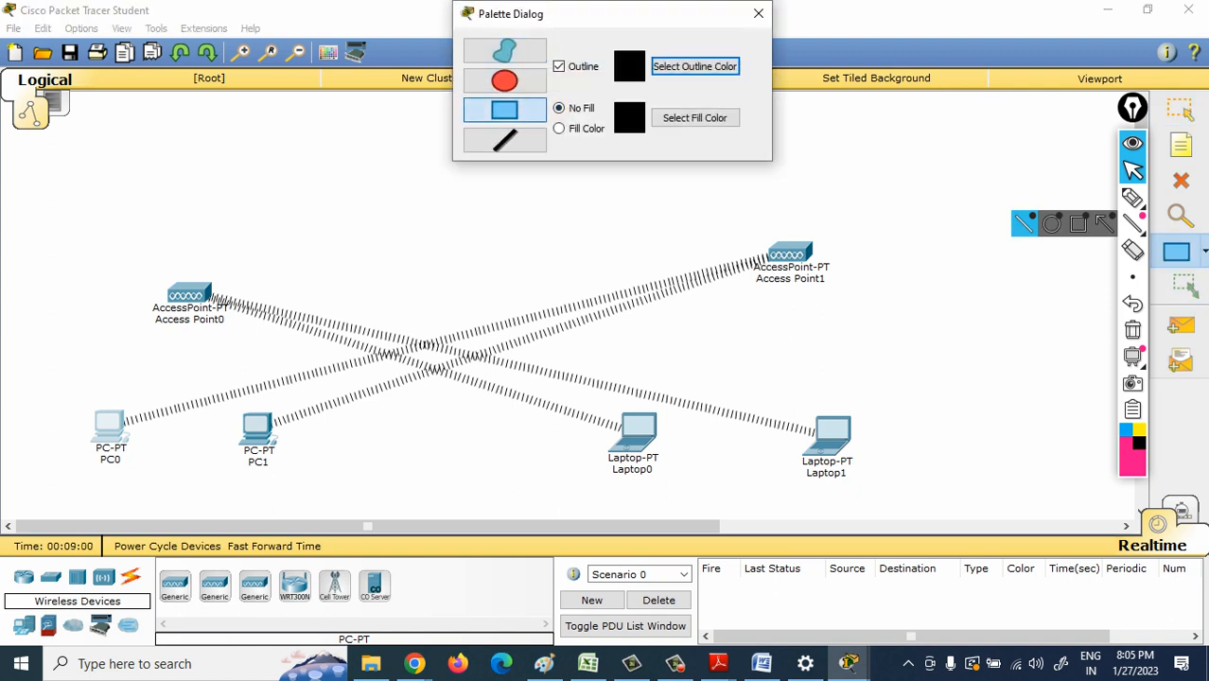
mouse_move(45, 242)
mouse_down()
mouse_move(182, 450)
mouse_move(375, 521)
mouse_move(372, 496)
mouse_up()
mouse_move(571, 182)
mouse_down()
mouse_move(634, 350)
mouse_move(919, 518)
mouse_up()
drag(730, 358, 698, 319)
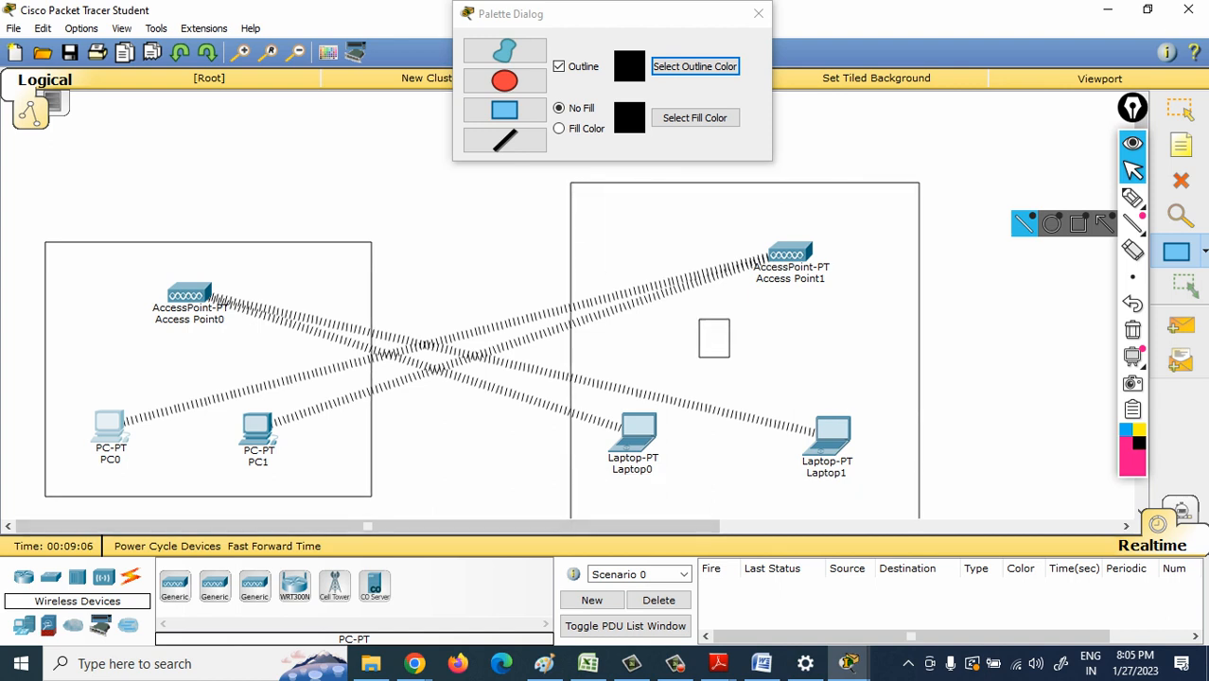
click(1181, 110)
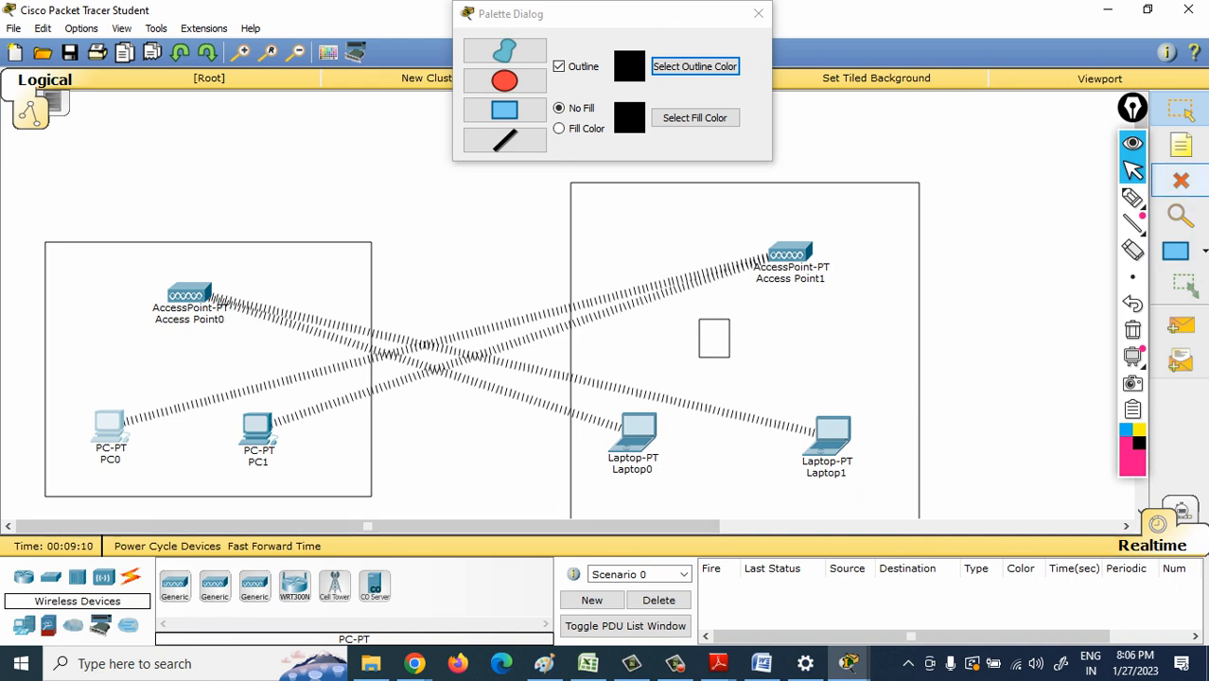
click(1181, 180)
click(540, 349)
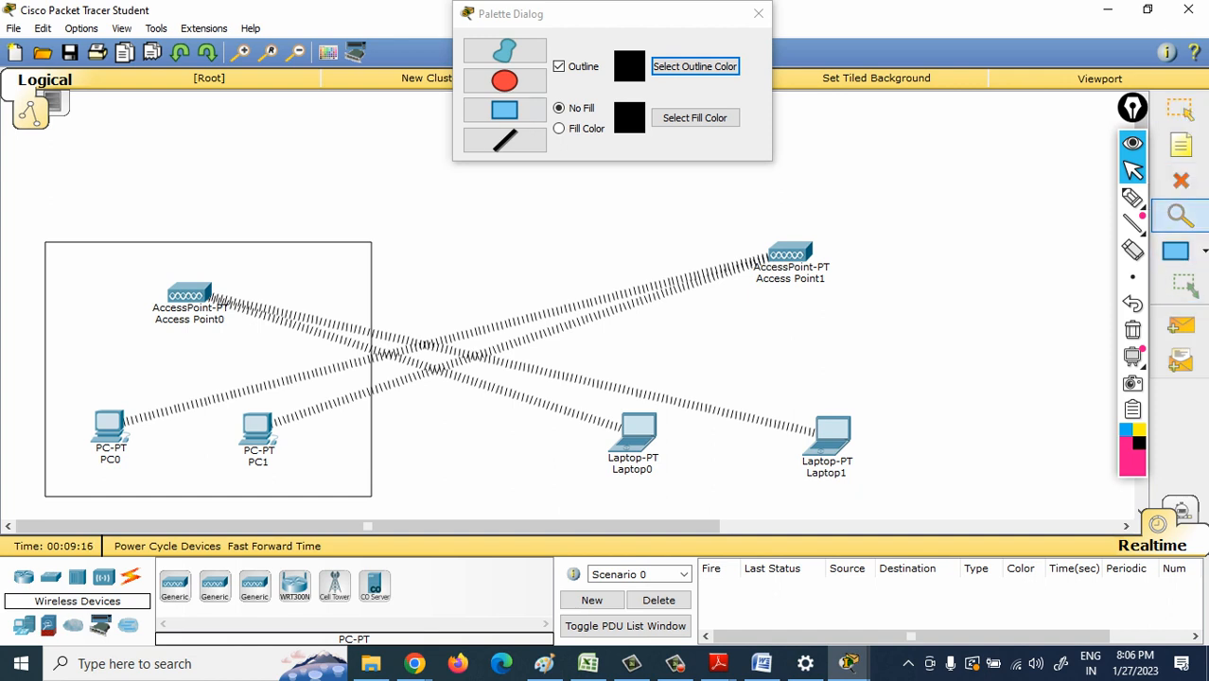
- Draw an unfilled rectangle with a black outline around Access Point1, Laptop0 and Laptop1
click(1177, 251)
drag(539, 201, 916, 519)
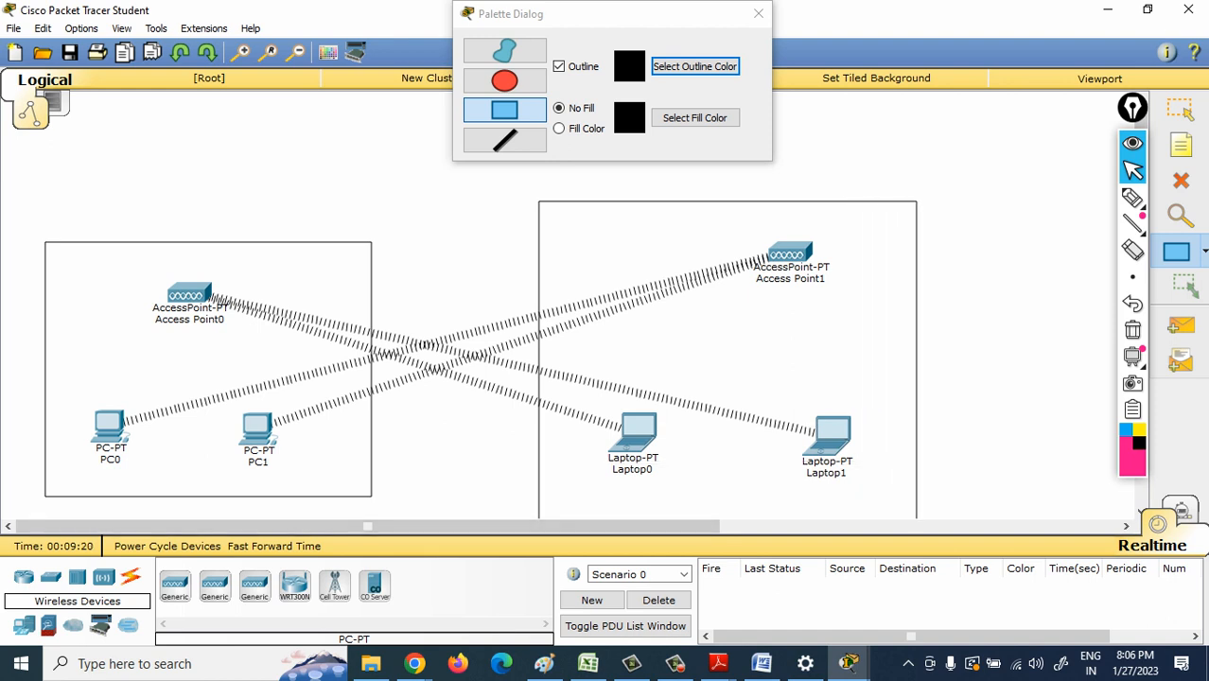
- Finish shape drawing, closing its palette, and nudge Laptop0 slightly right and both rectangles slightly up to frame their devices
click(957, 332)
click(1181, 109)
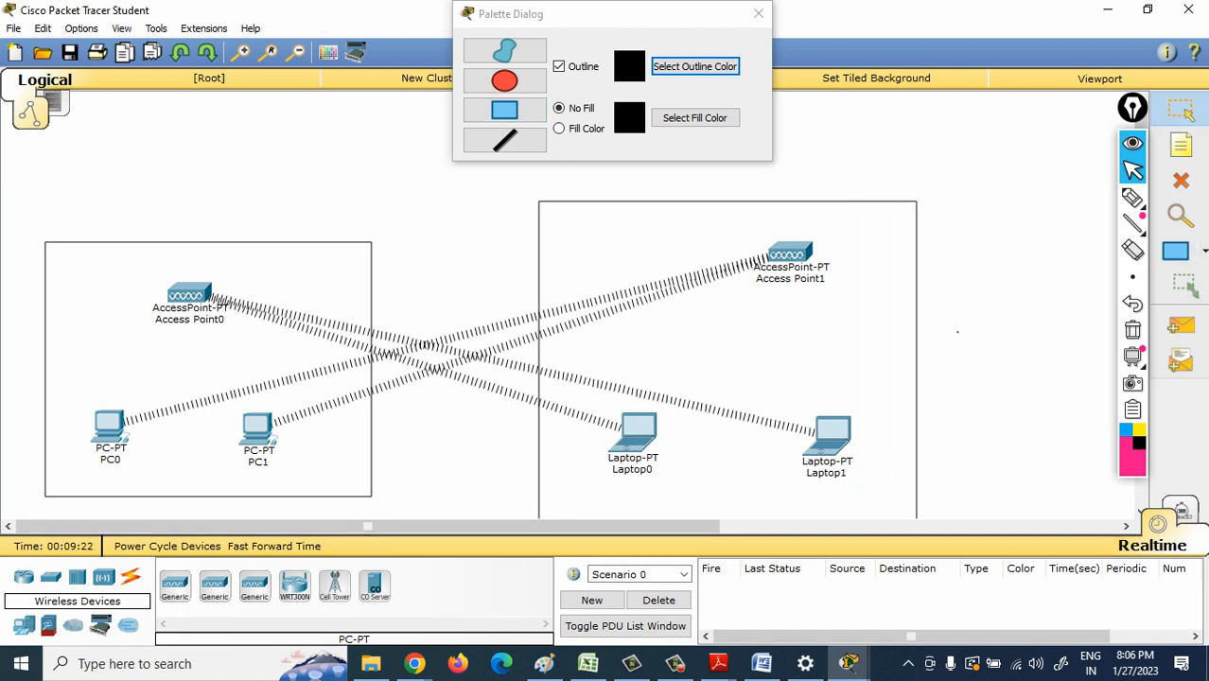
click(758, 14)
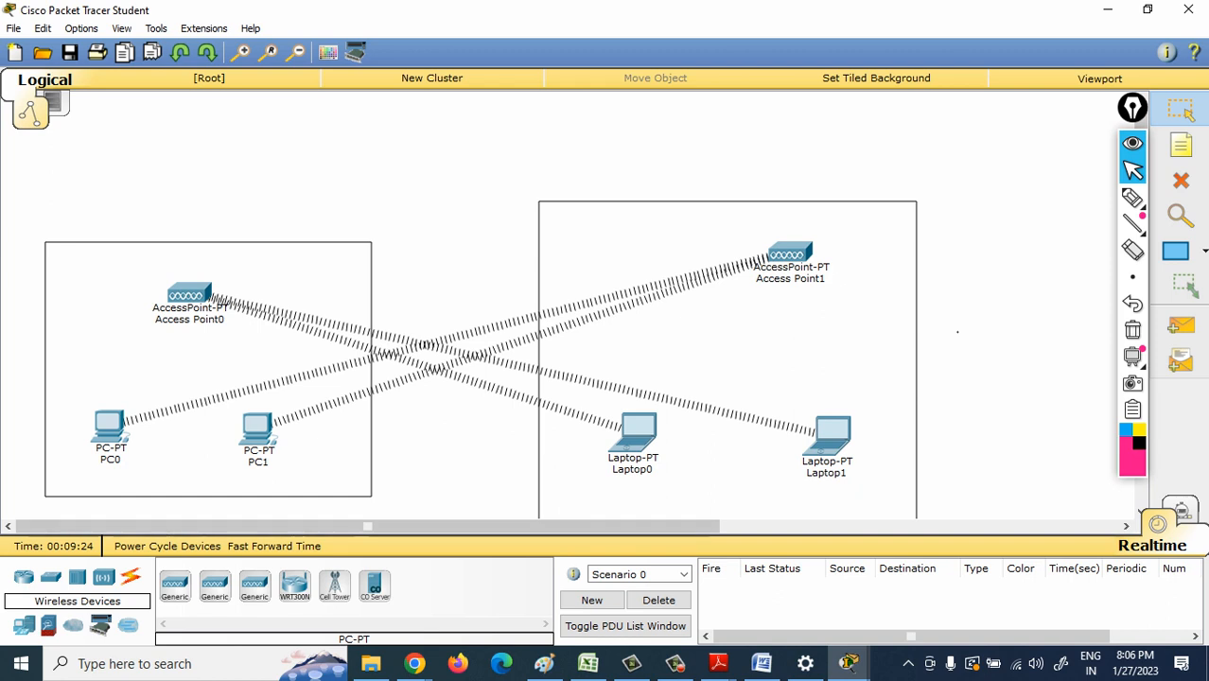
mouse_move(636, 431)
mouse_down()
mouse_move(672, 383)
mouse_move(657, 437)
mouse_up()
drag(681, 380, 683, 368)
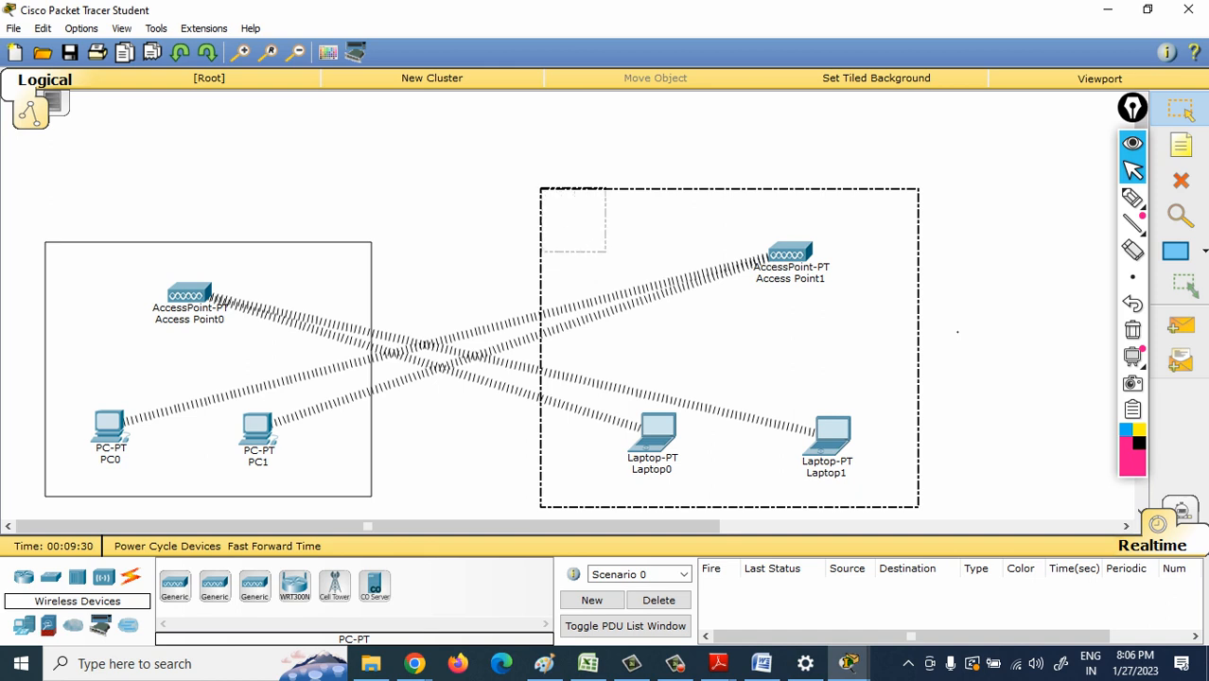
mouse_move(211, 379)
mouse_down()
mouse_move(198, 355)
mouse_move(207, 369)
mouse_up()
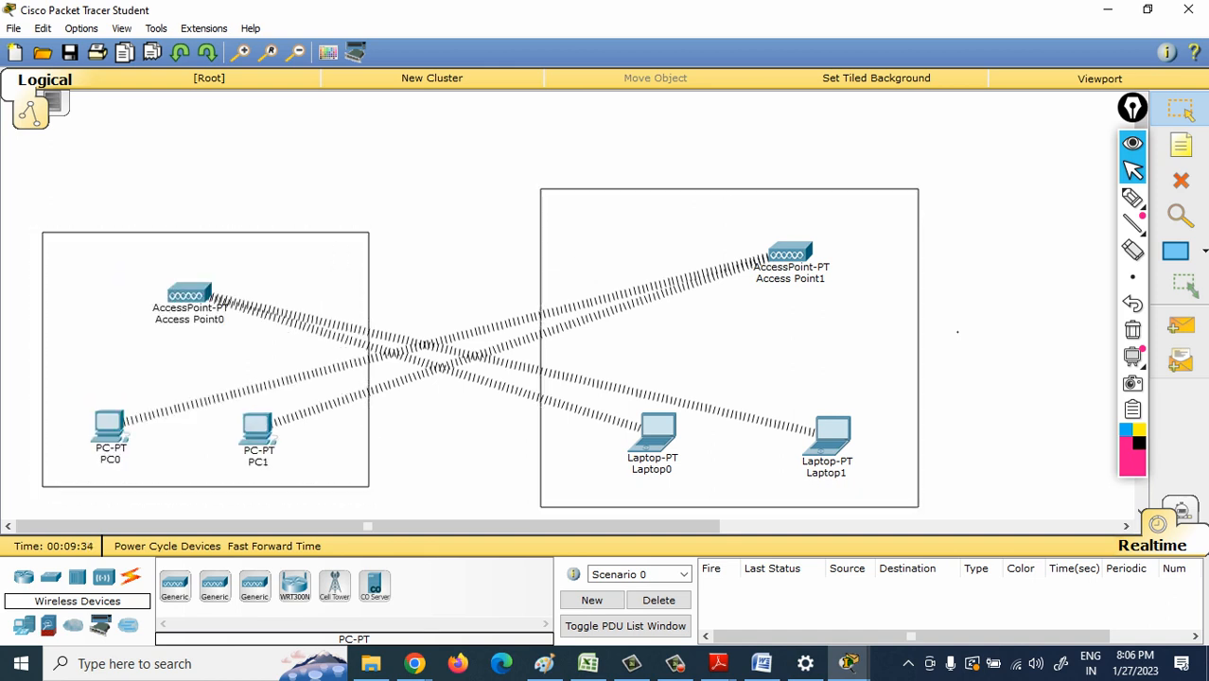
- Set the SSID of Access Point0's Port 1 to CCNA and its channel to 3
click(189, 296)
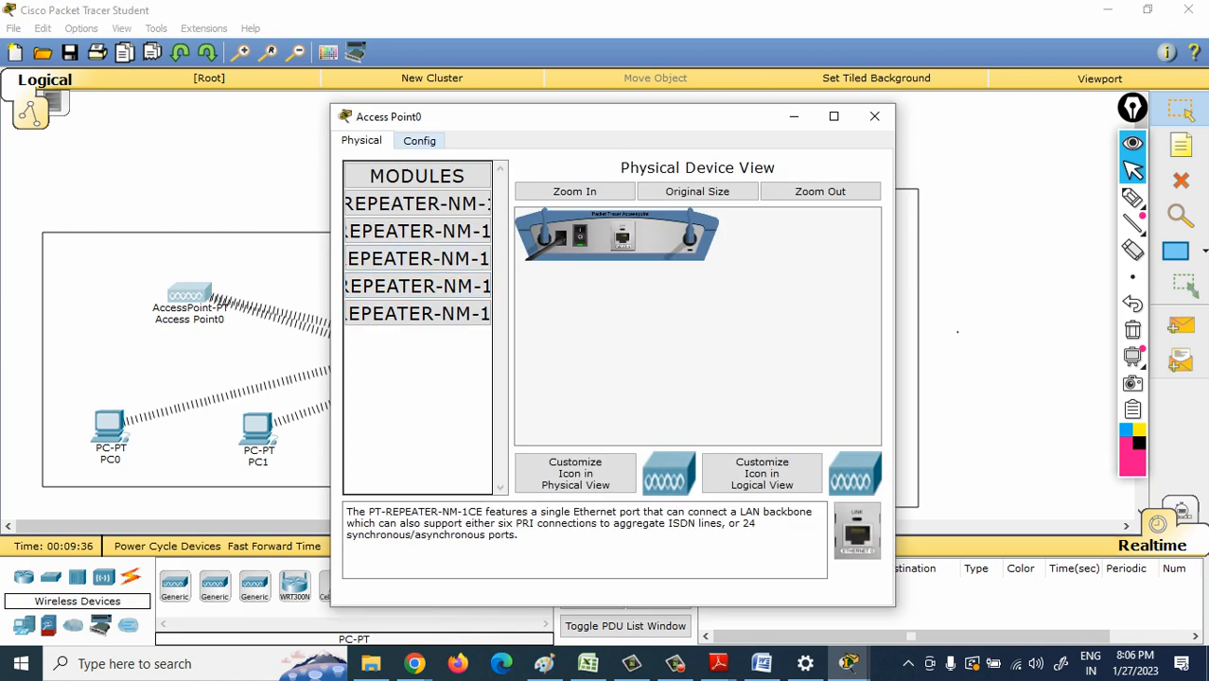
click(419, 140)
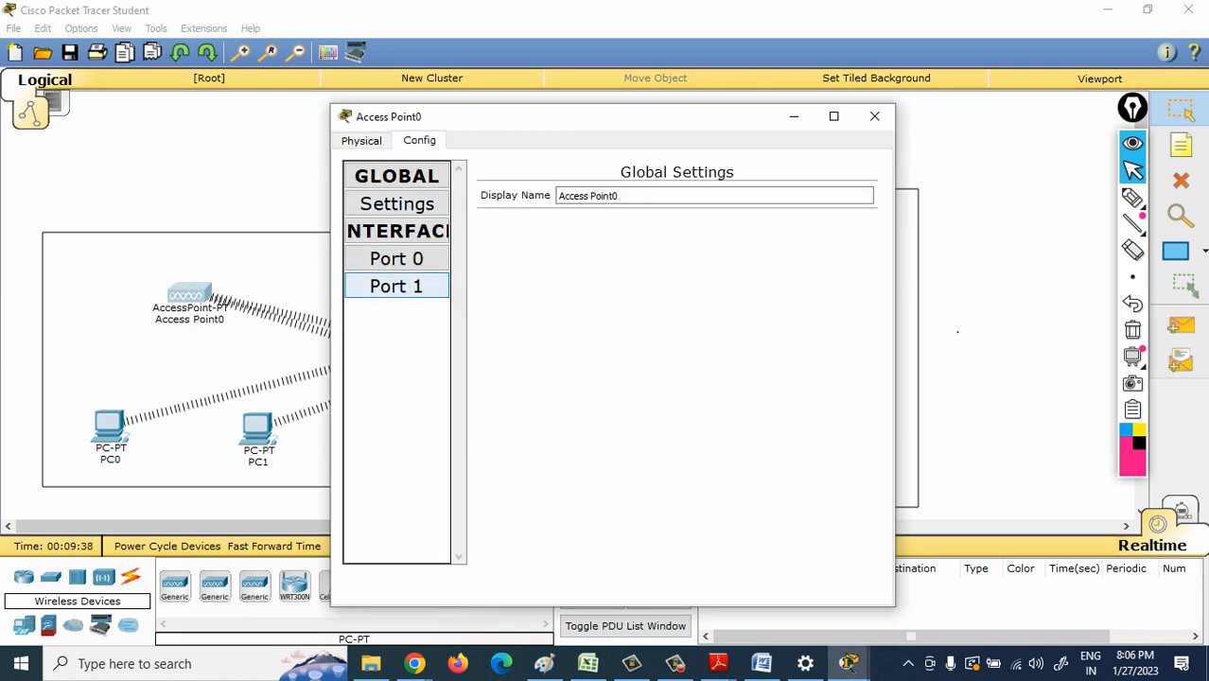
click(397, 286)
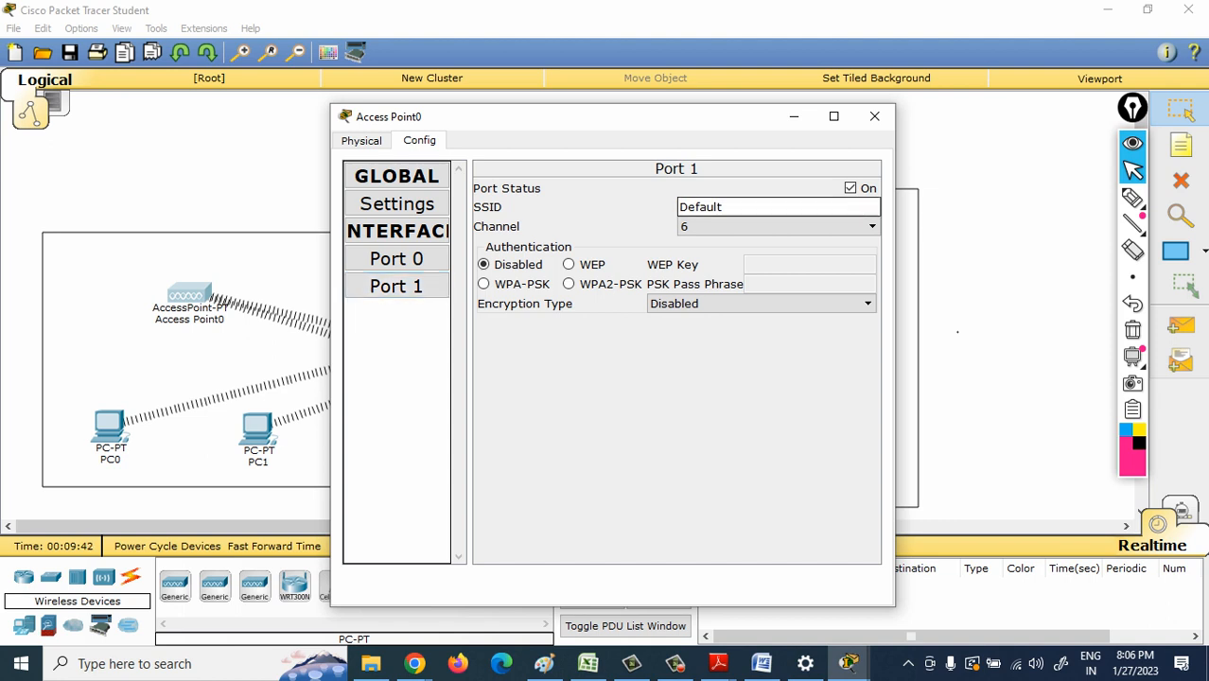
key(BackSpace)
key(BackSpace)
key(BackSpace)
key(BackSpace)
key(BackSpace)
key(BackSpace)
text(CCNA)
click(780, 228)
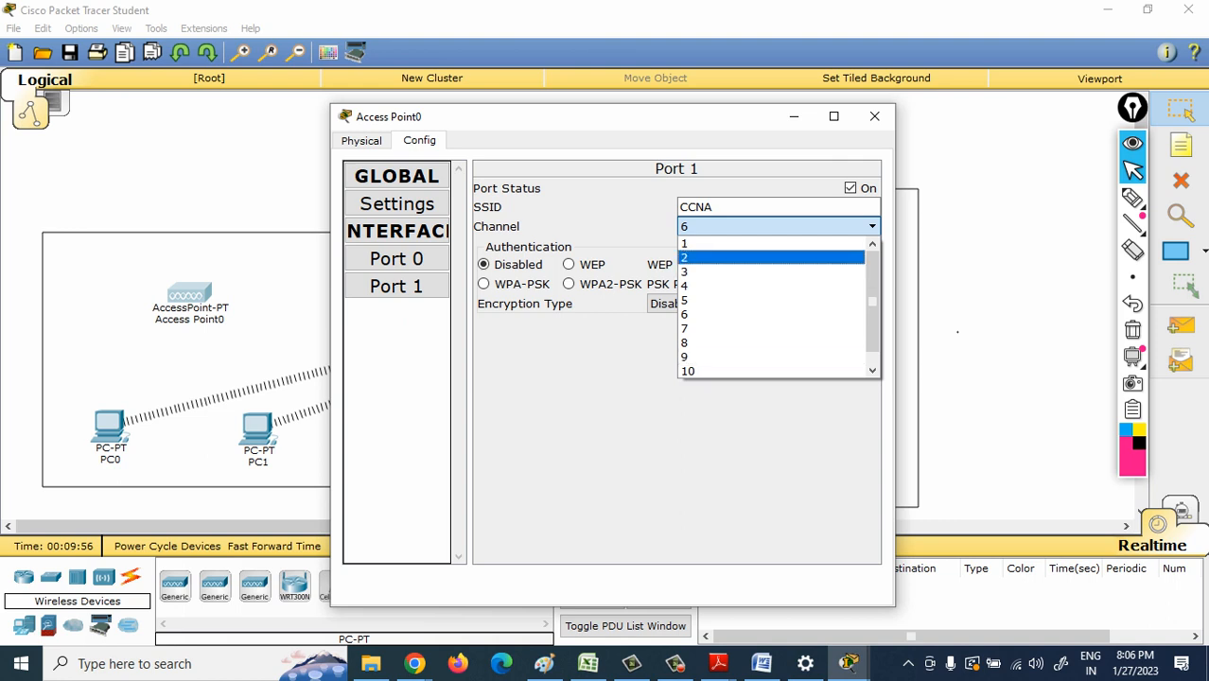
click(758, 272)
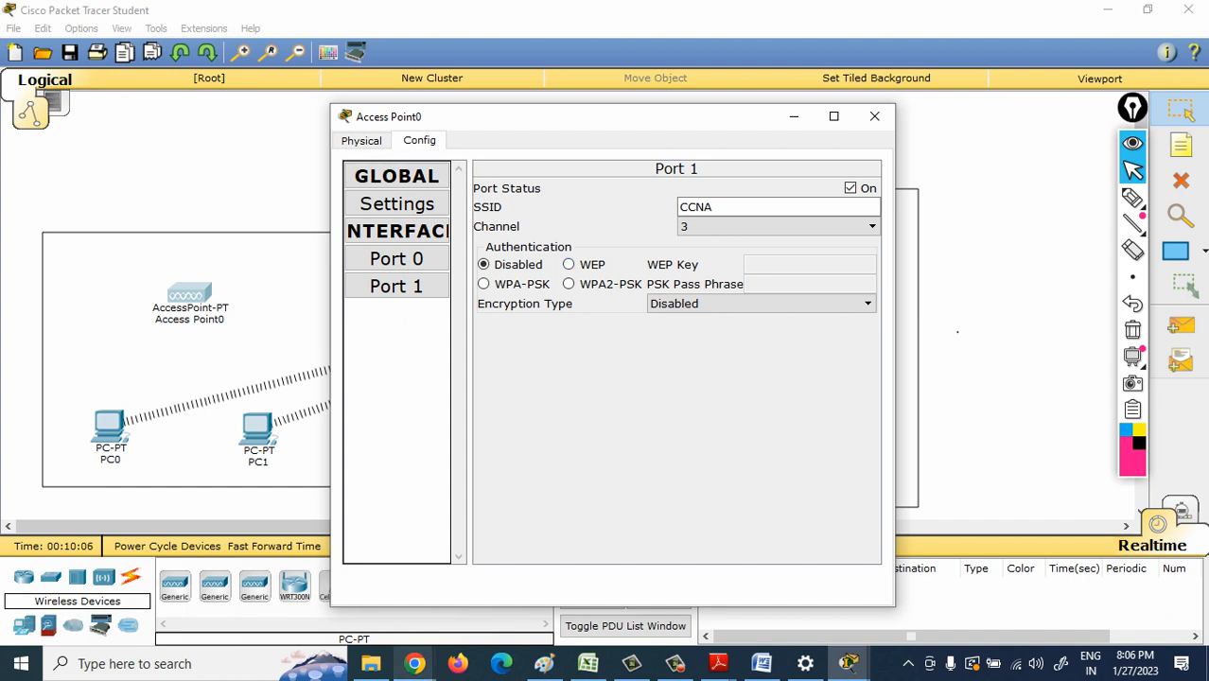
- Switch to Chrome, search Google for "wep key example", and copy the first sample key from the web results
mouse_move(414, 664)
click(313, 582)
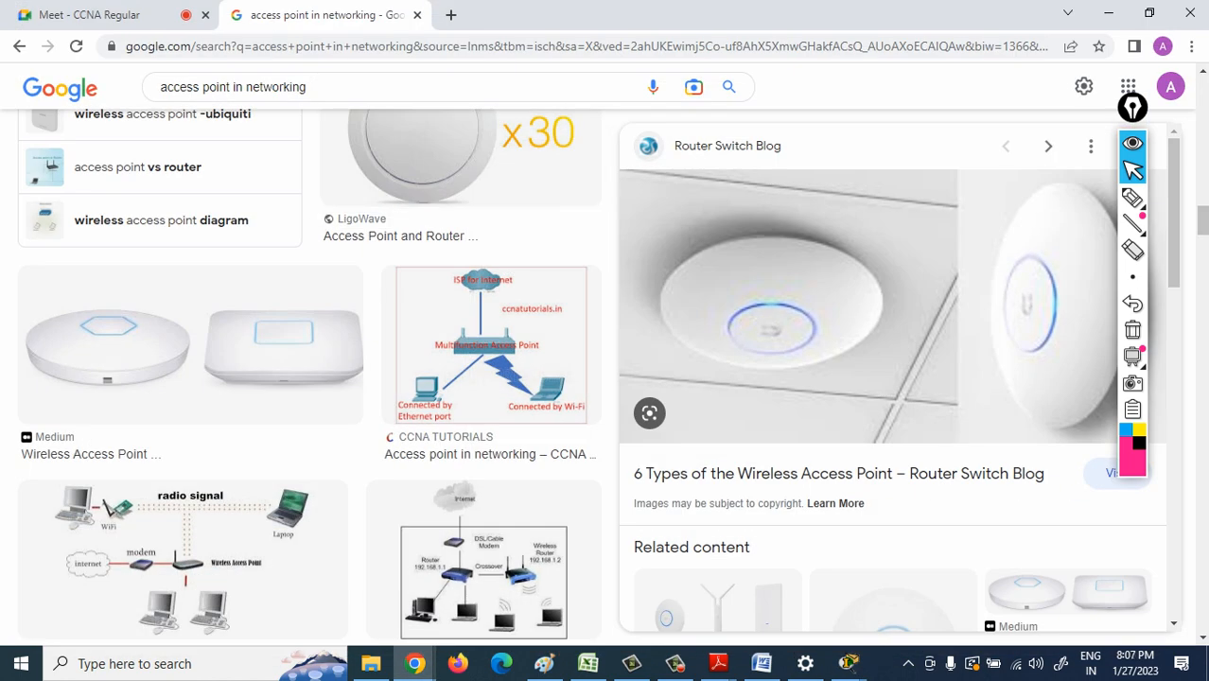
click(378, 88)
key(BackSpace)
key(BackSpace)
key(BackSpace)
key(BackSpace)
key(BackSpace)
key(BackSpace)
key(BackSpace)
key(BackSpace)
key(BackSpace)
key(BackSpace)
key(BackSpace)
key(BackSpace)
key(BackSpace)
key(BackSpace)
key(BackSpace)
key(BackSpace)
key(BackSpace)
key(BackSpace)
key(BackSpace)
key(BackSpace)
key(BackSpace)
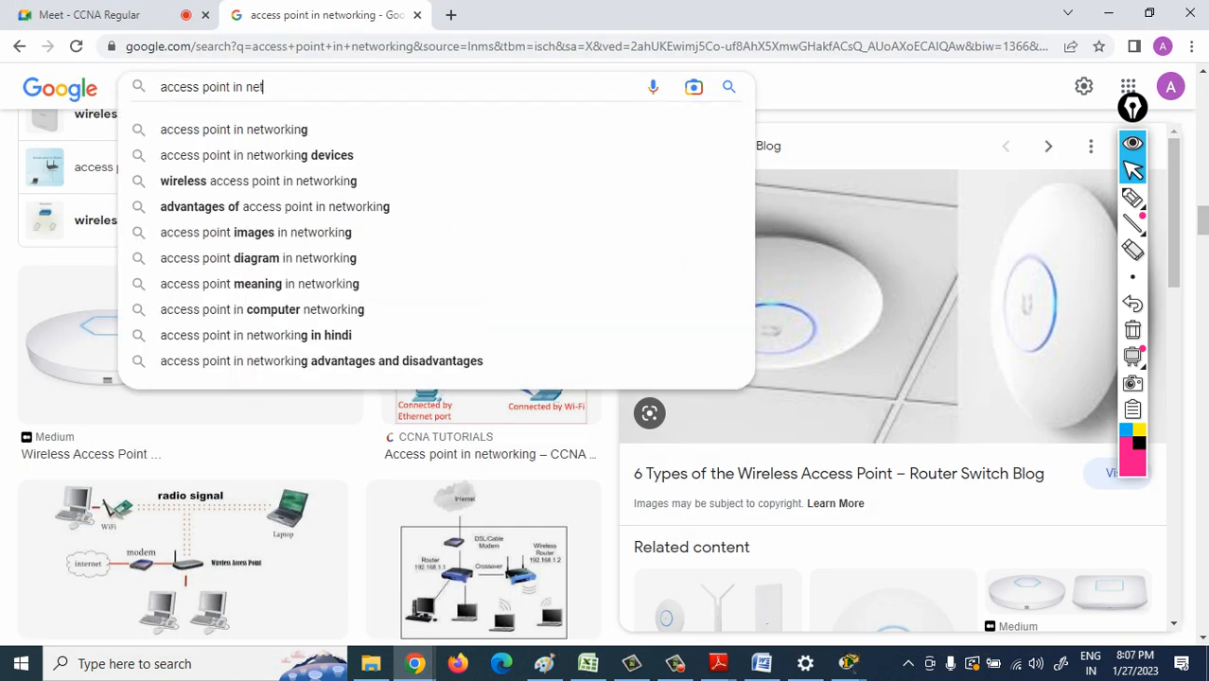
text(we)
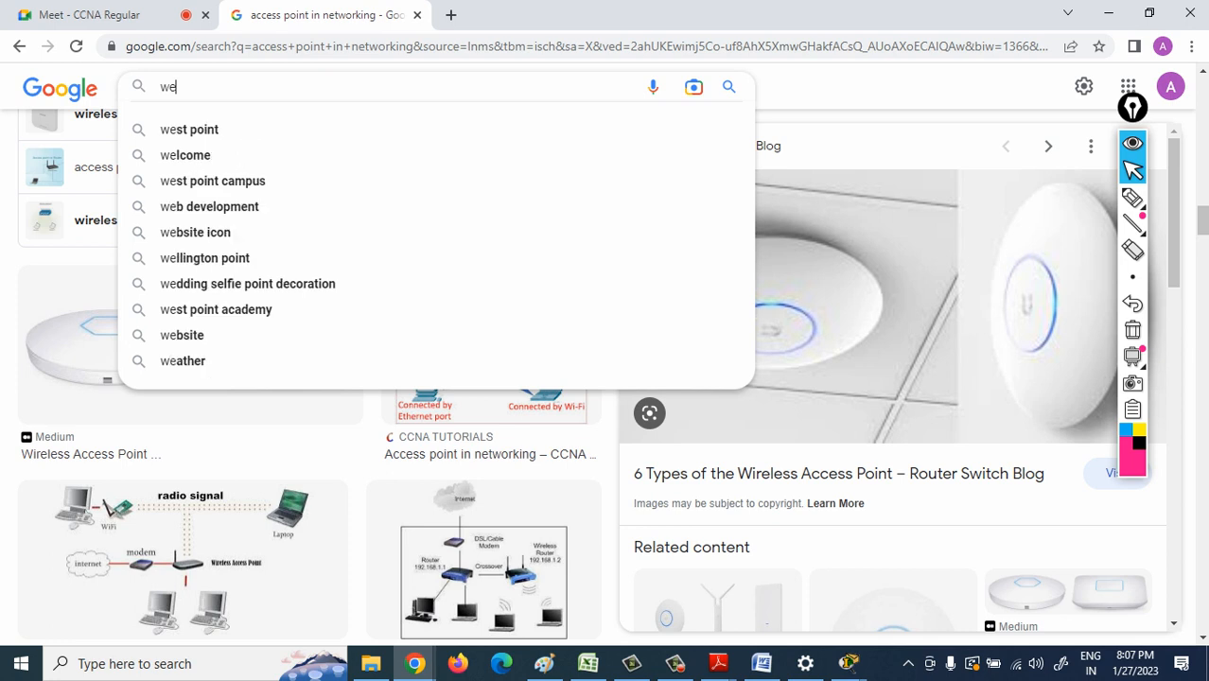
text(p exa)
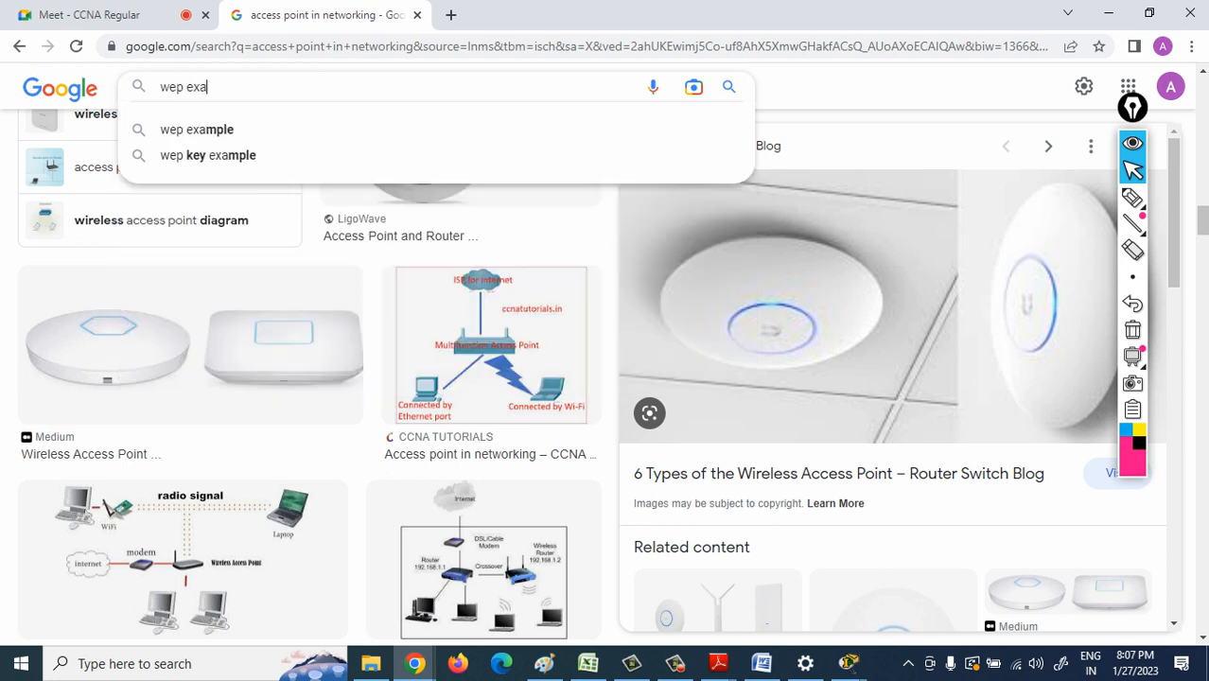
key(Down)
key(Down)
key(Return)
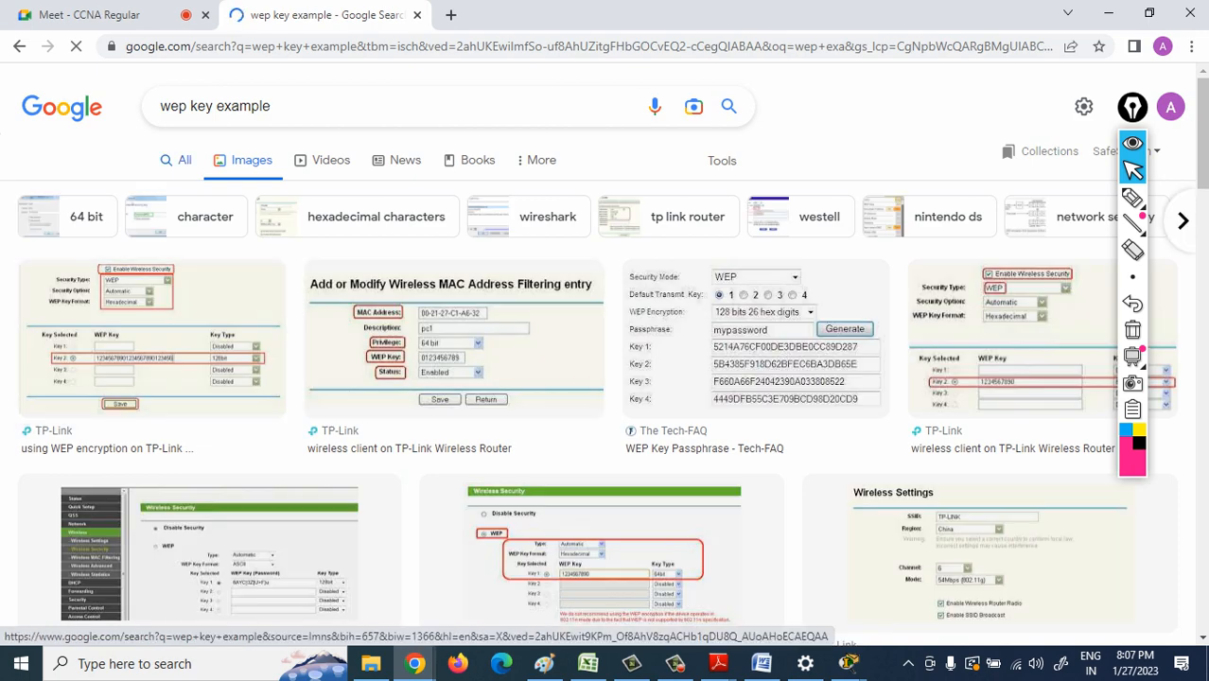
click(178, 161)
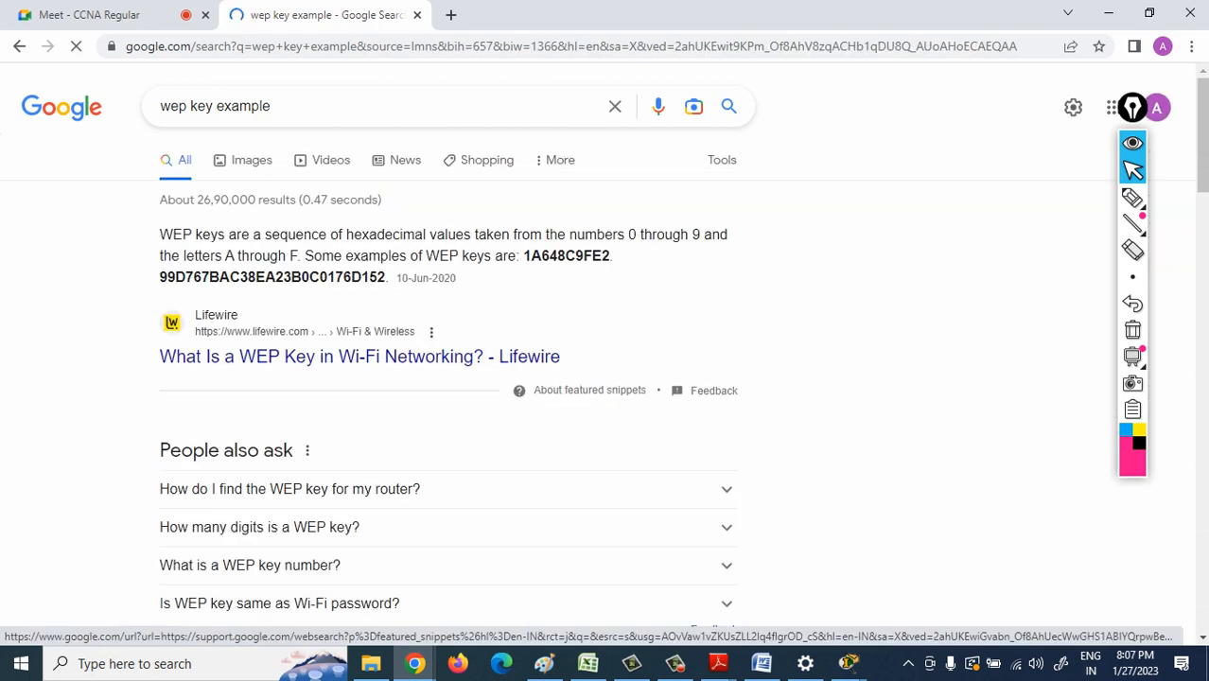
drag(523, 255, 610, 257)
key(ctrl+c)
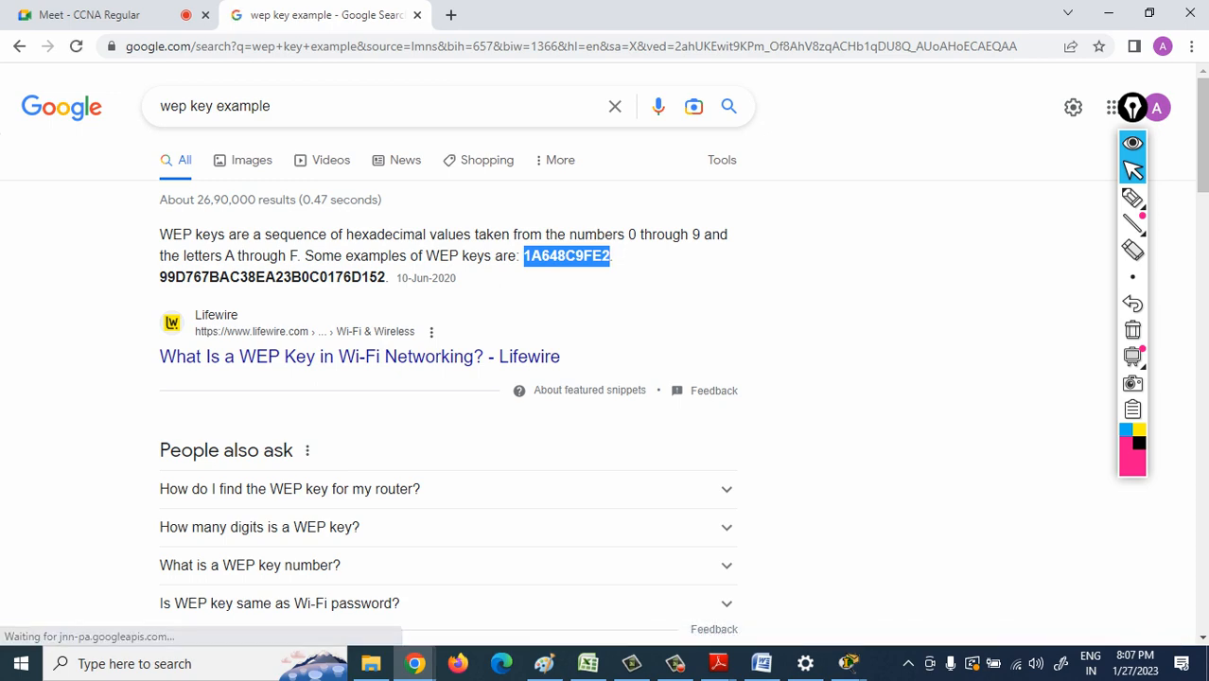
- Back in Packet Tracer, set Access Point0's Port 1 to WEP authentication with the copied WEP key, and shift the access point slightly right
click(849, 663)
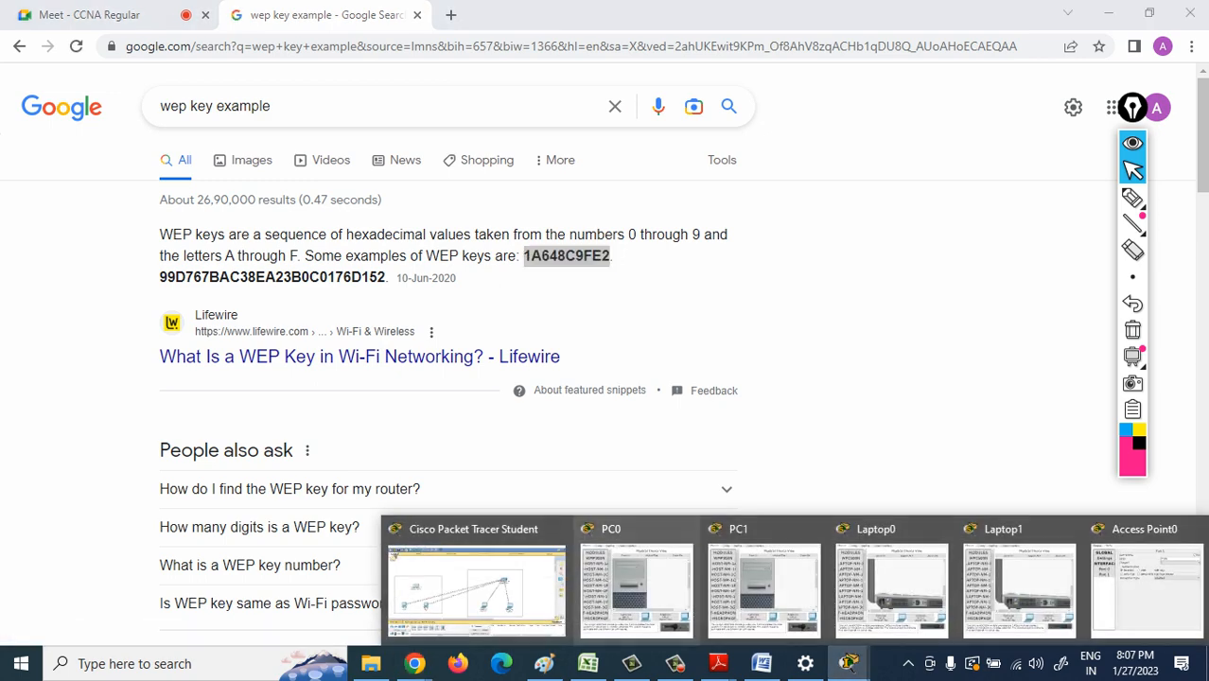
click(475, 591)
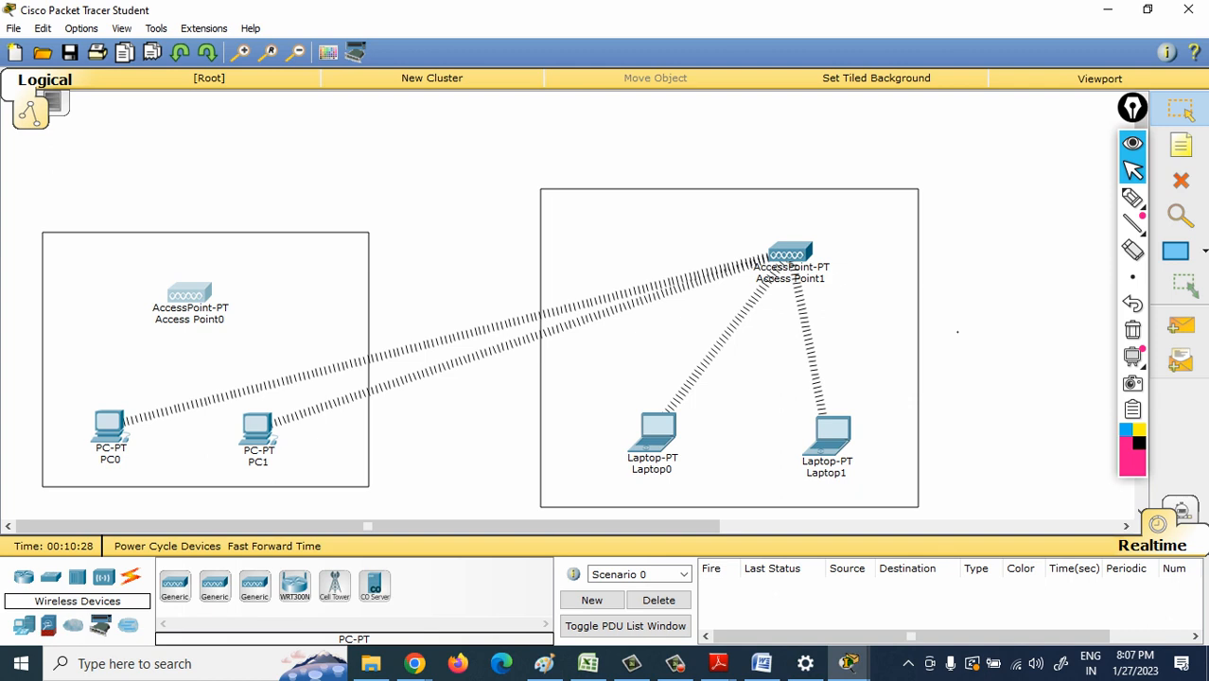
click(190, 294)
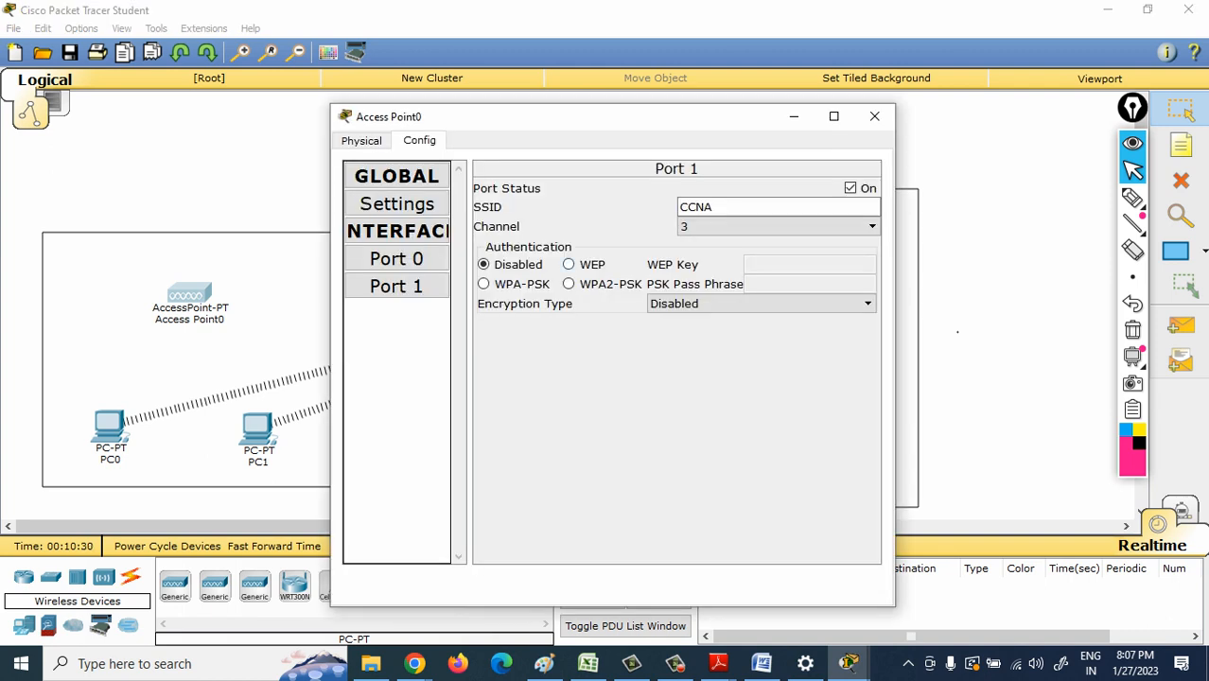
click(569, 265)
click(809, 265)
key(ctrl+v)
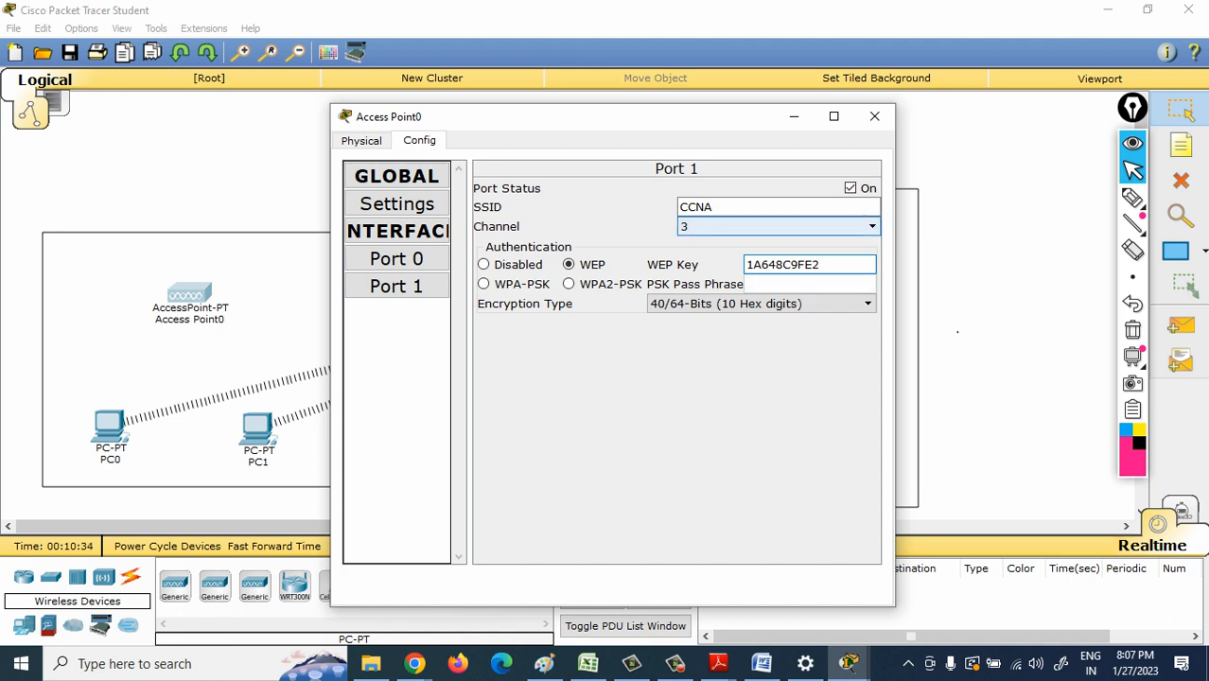
click(757, 207)
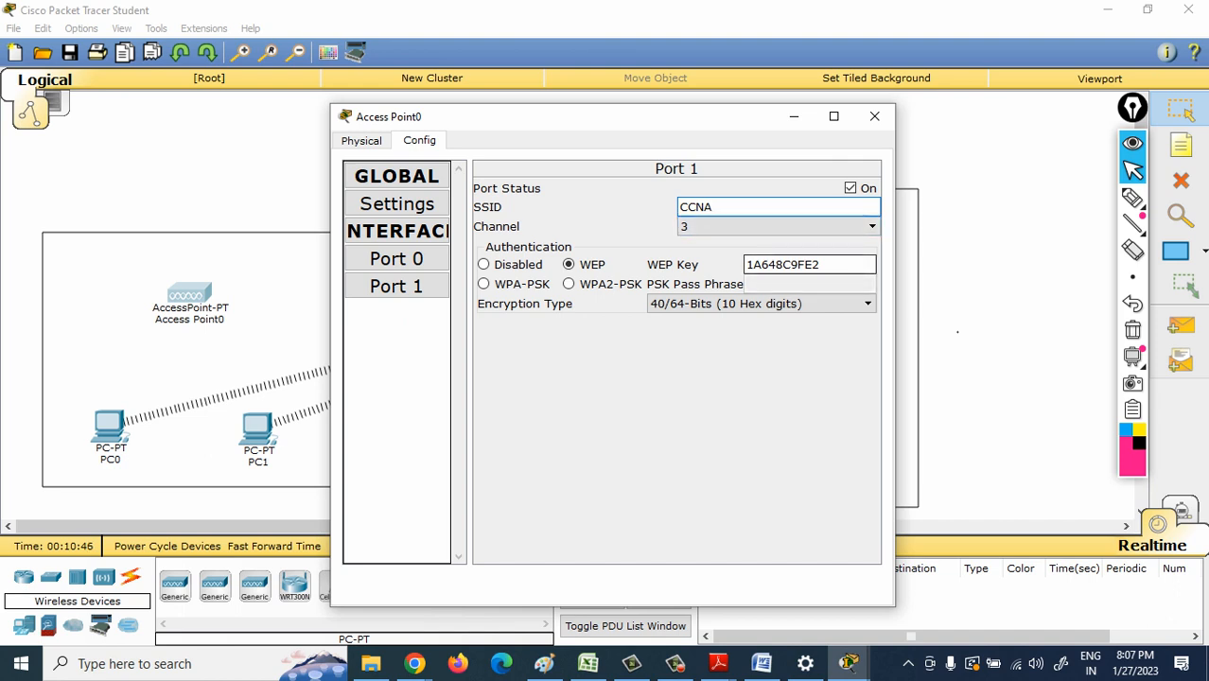
click(794, 116)
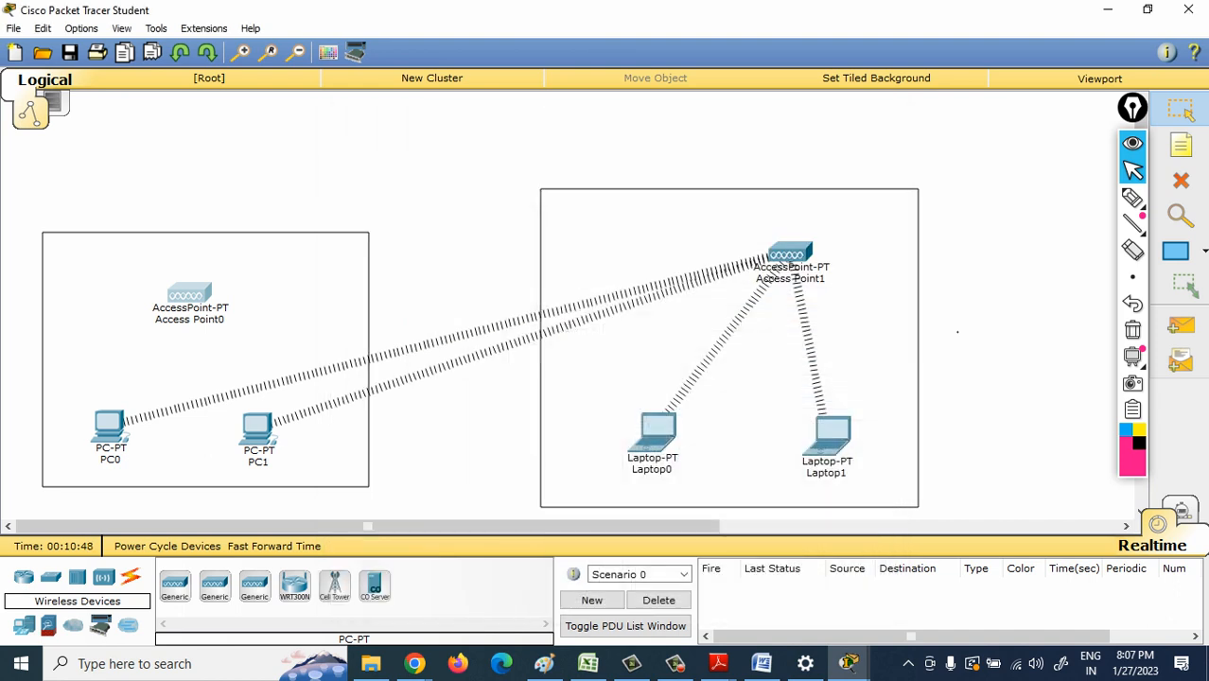
drag(190, 294, 196, 295)
- Set the channel of Access Point1's Port 1 to 1 and its SSID to CCNP
click(790, 254)
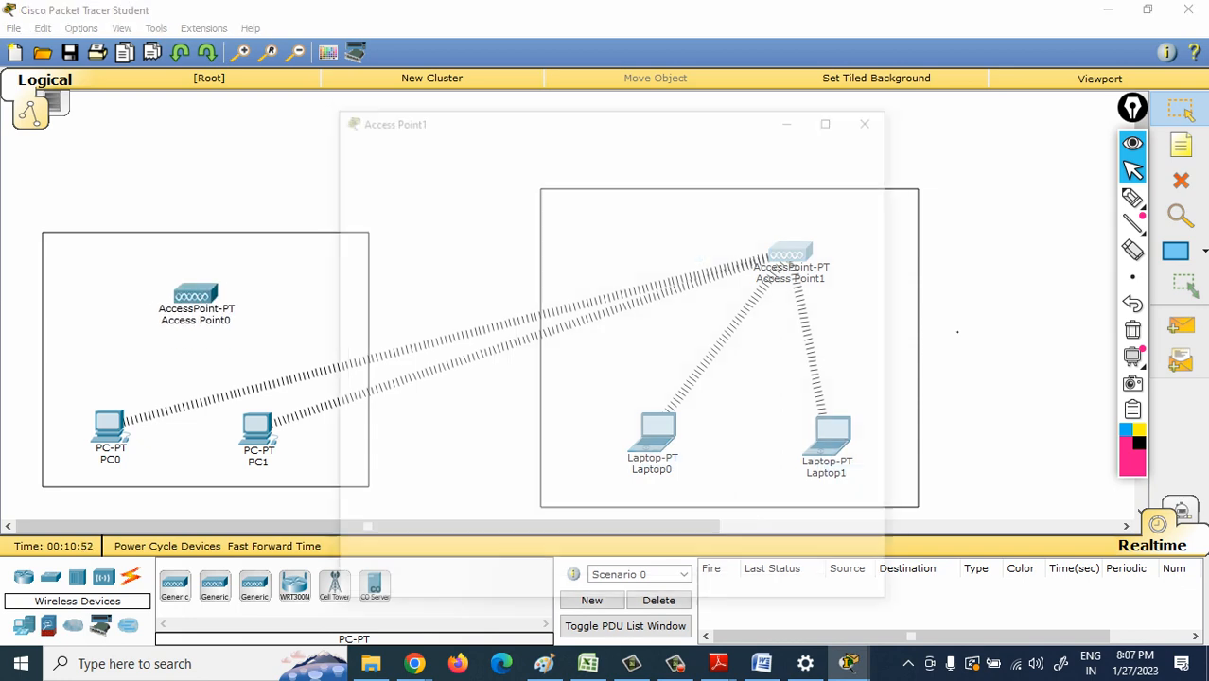
click(420, 140)
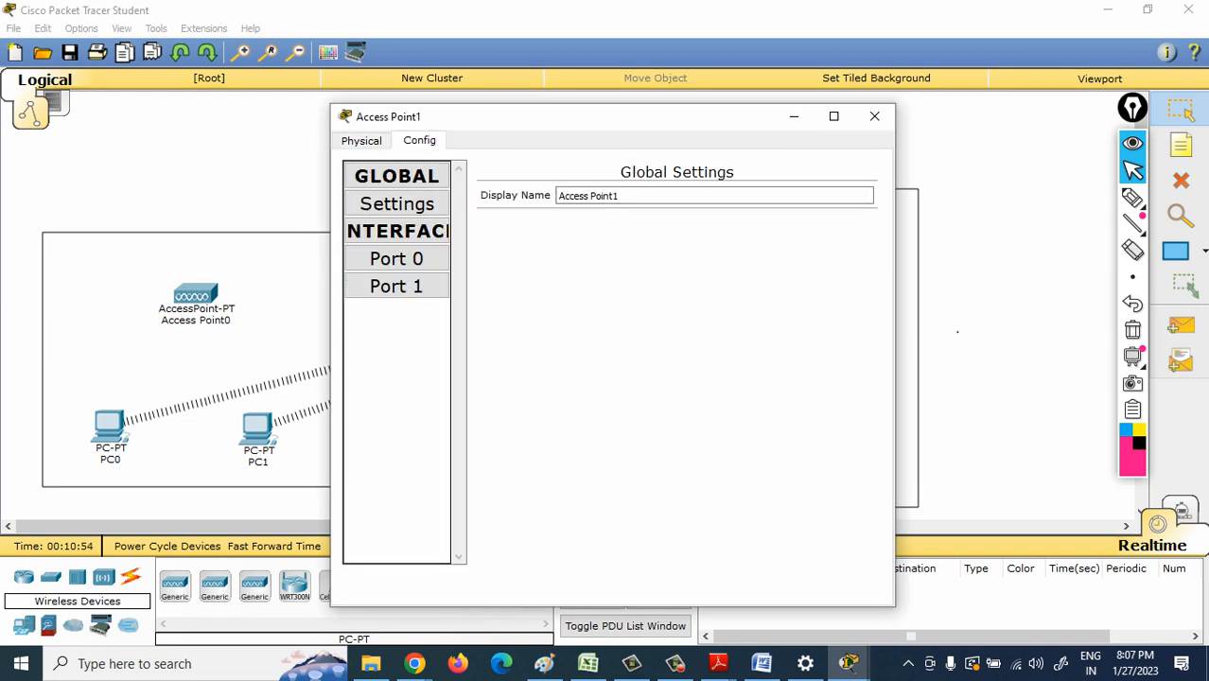
click(397, 286)
click(776, 226)
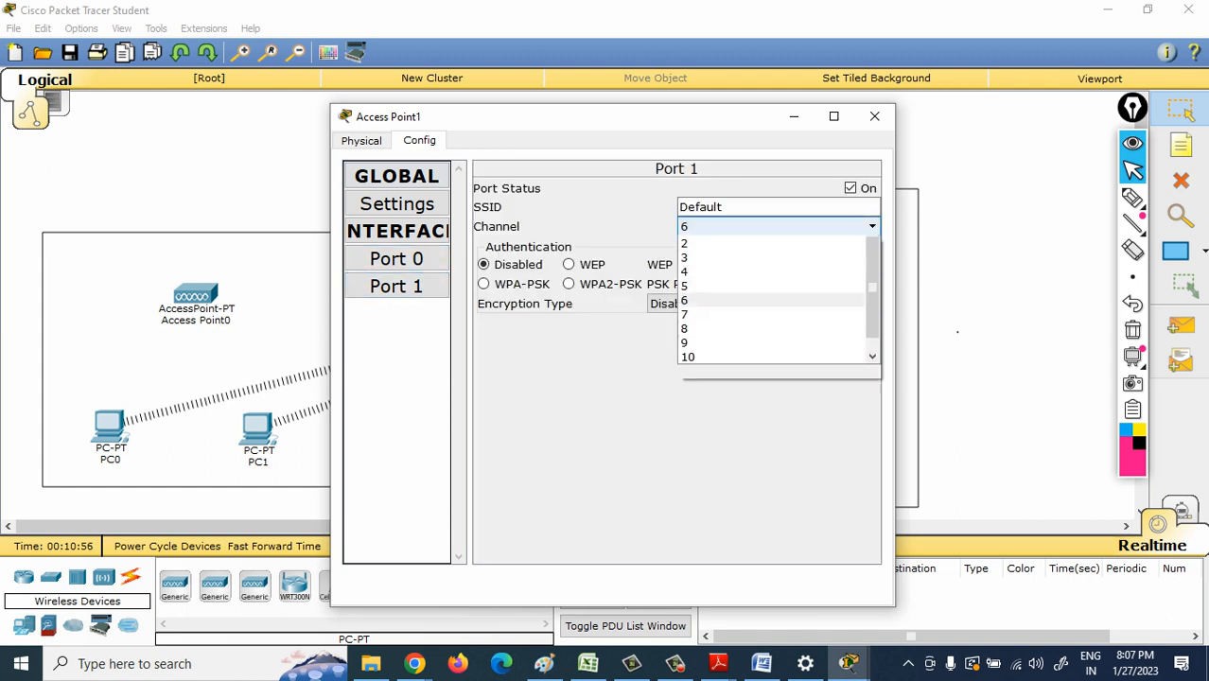
click(720, 242)
click(725, 208)
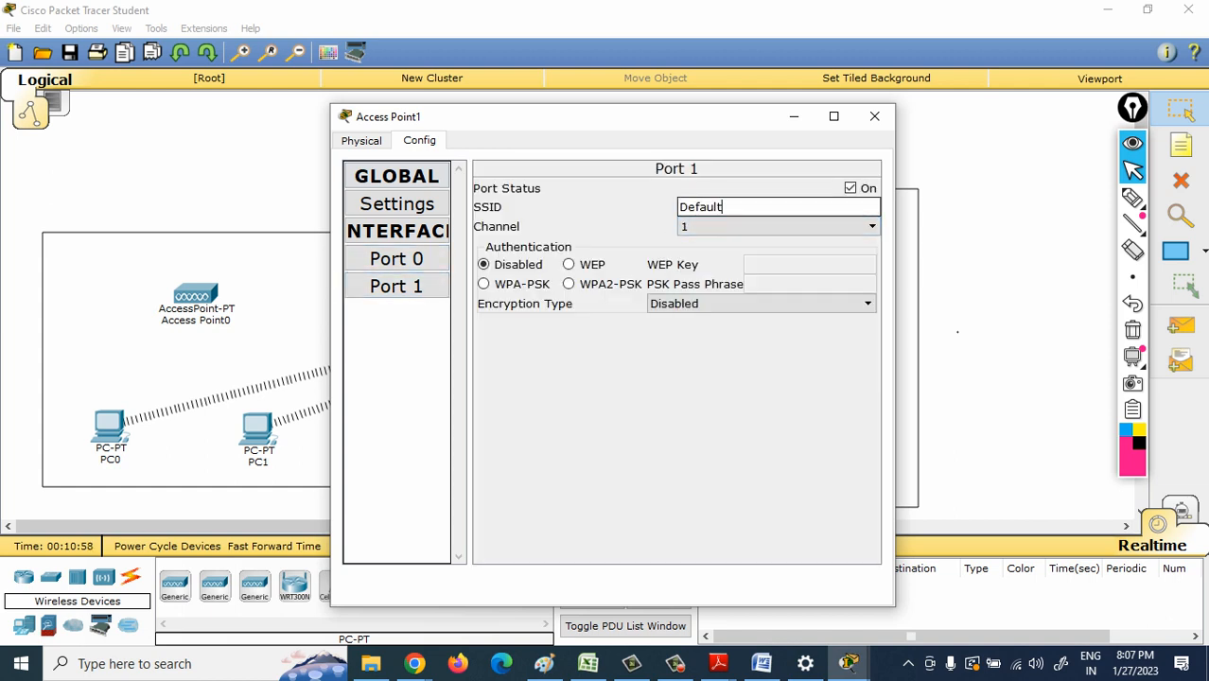
key(BackSpace)
key(BackSpace)
key(BackSpace)
key(BackSpace)
key(BackSpace)
key(BackSpace)
text(cc)
click(680, 207)
key(BackSpace)
key(BackSpace)
text(CCNP)
- Set Access Point1's Port 1 to WEP authentication, entering the copied WEP key with its last digit changed, and close the device's settings
click(569, 265)
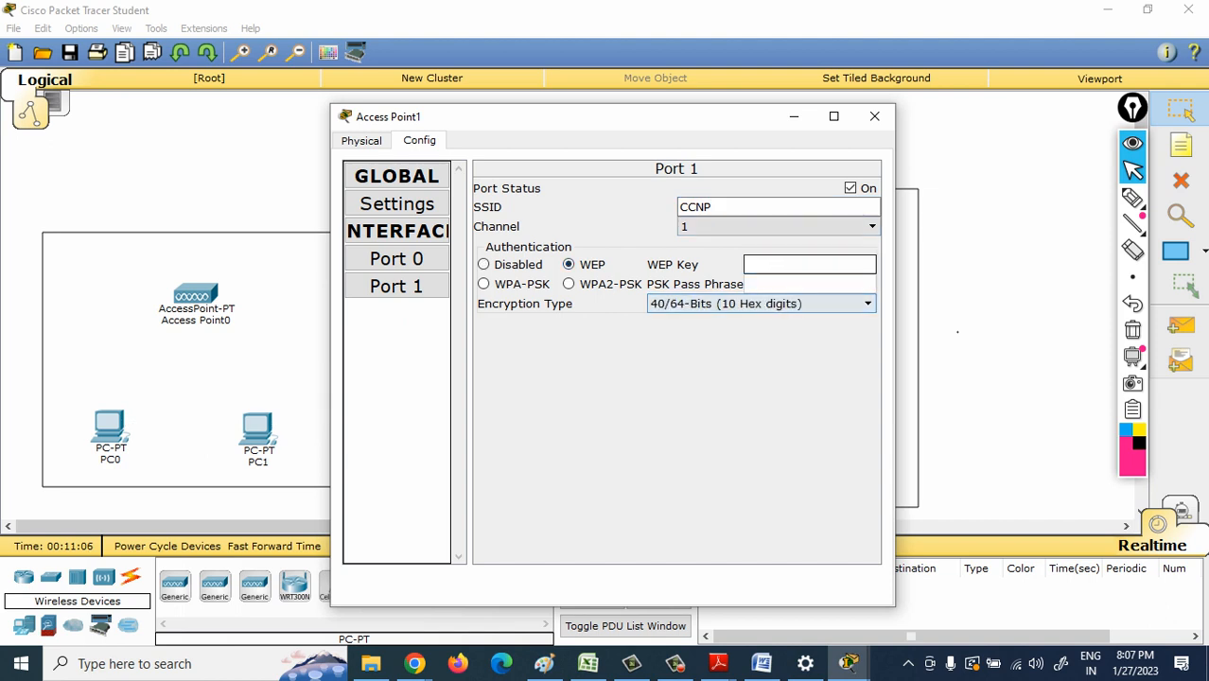
click(810, 265)
key(ctrl+v)
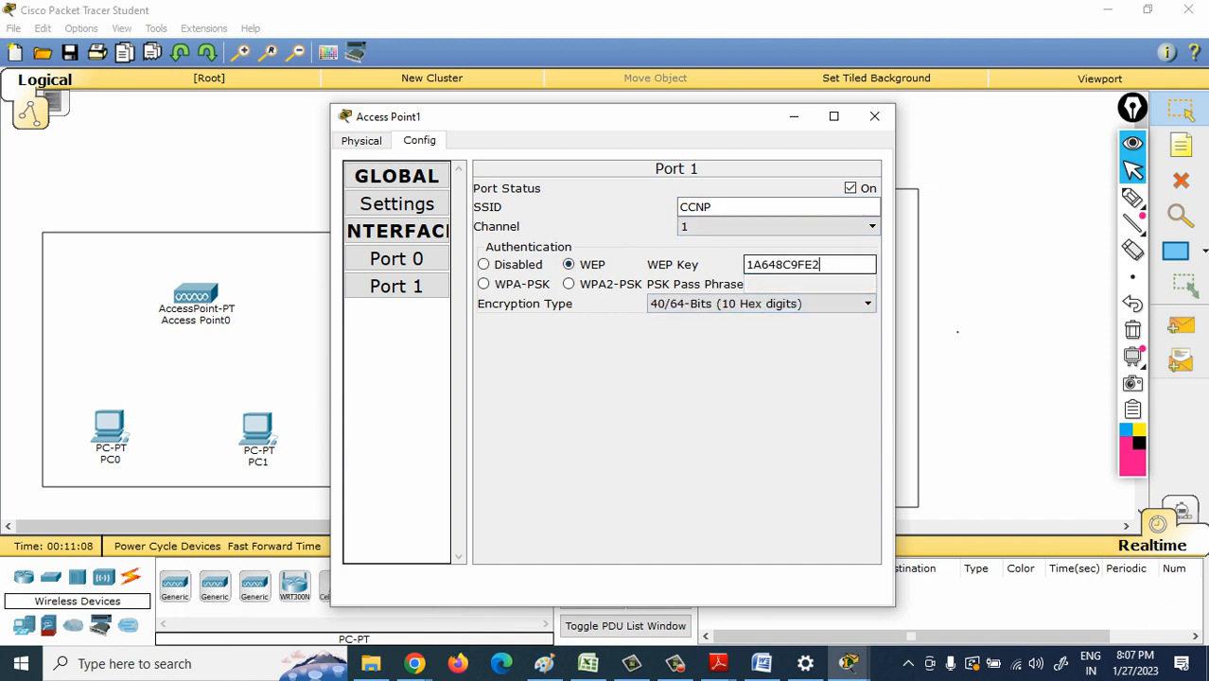
key(BackSpace)
text(1)
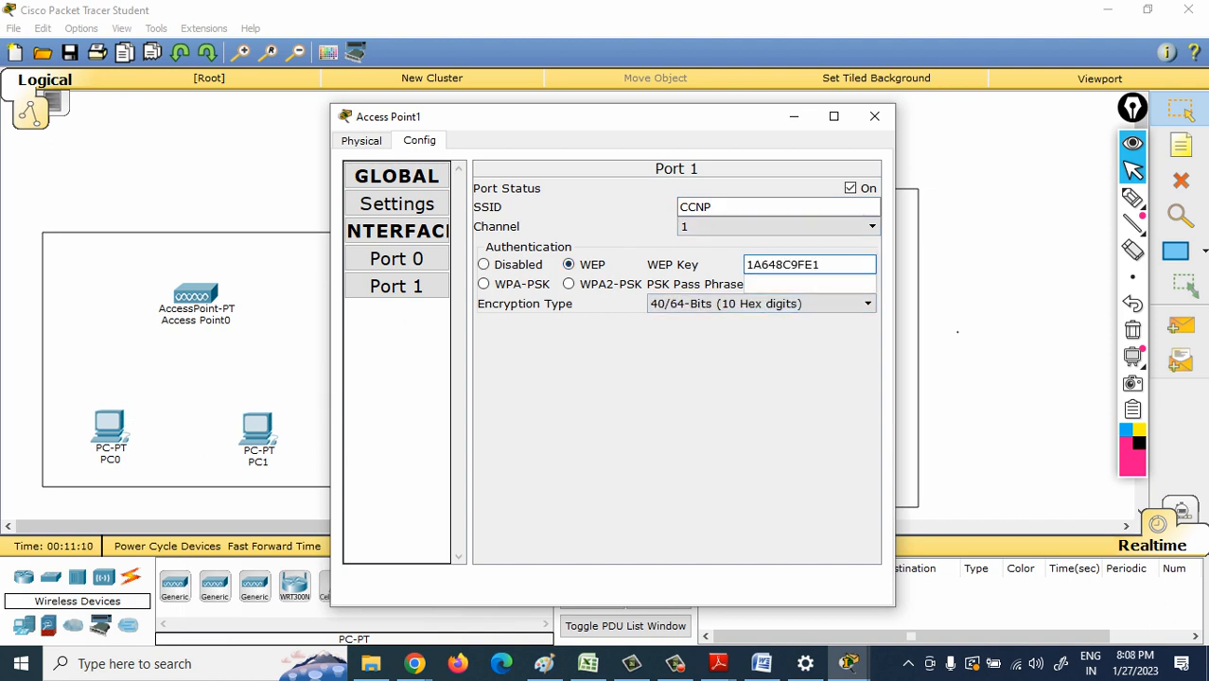
click(875, 116)
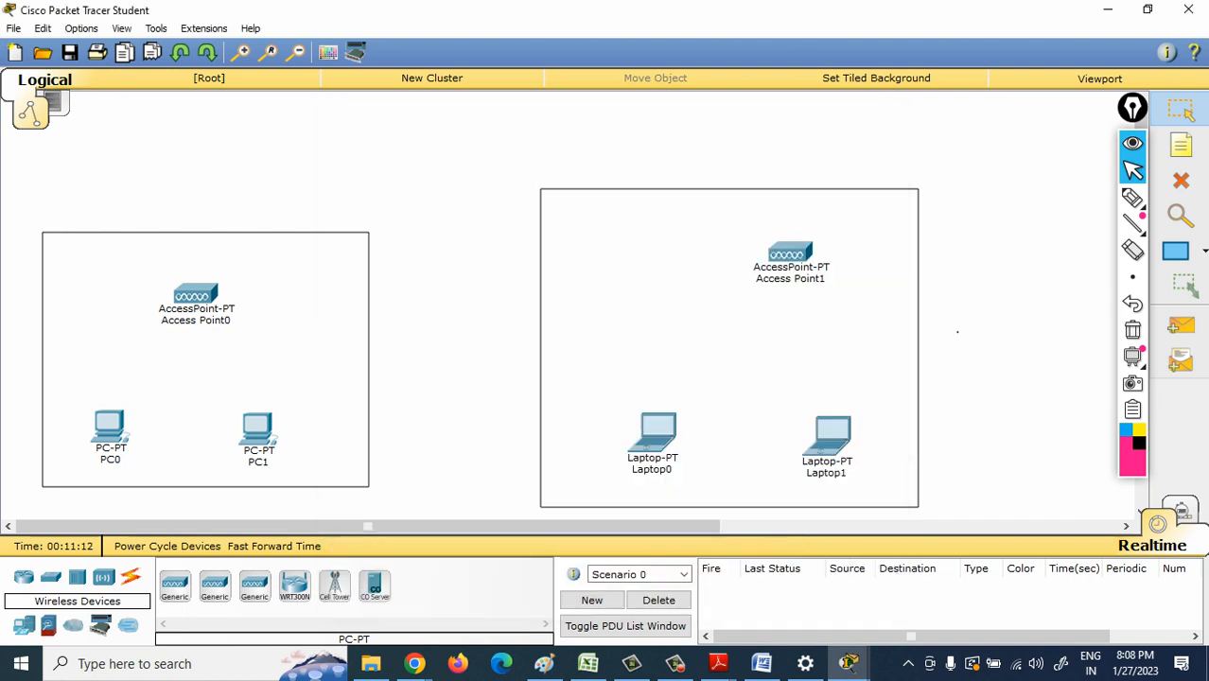
- Move Access Point0 slightly up and Access Point1 left and slightly down within their rectangles
drag(196, 295, 196, 286)
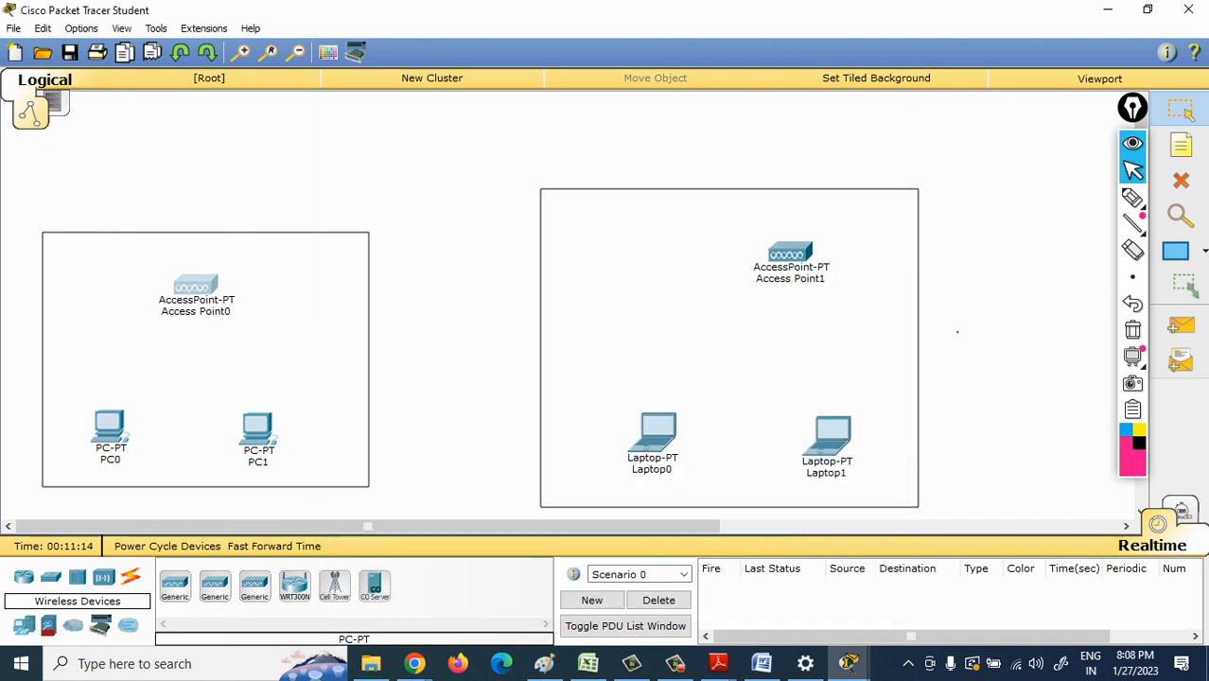
drag(790, 254, 765, 258)
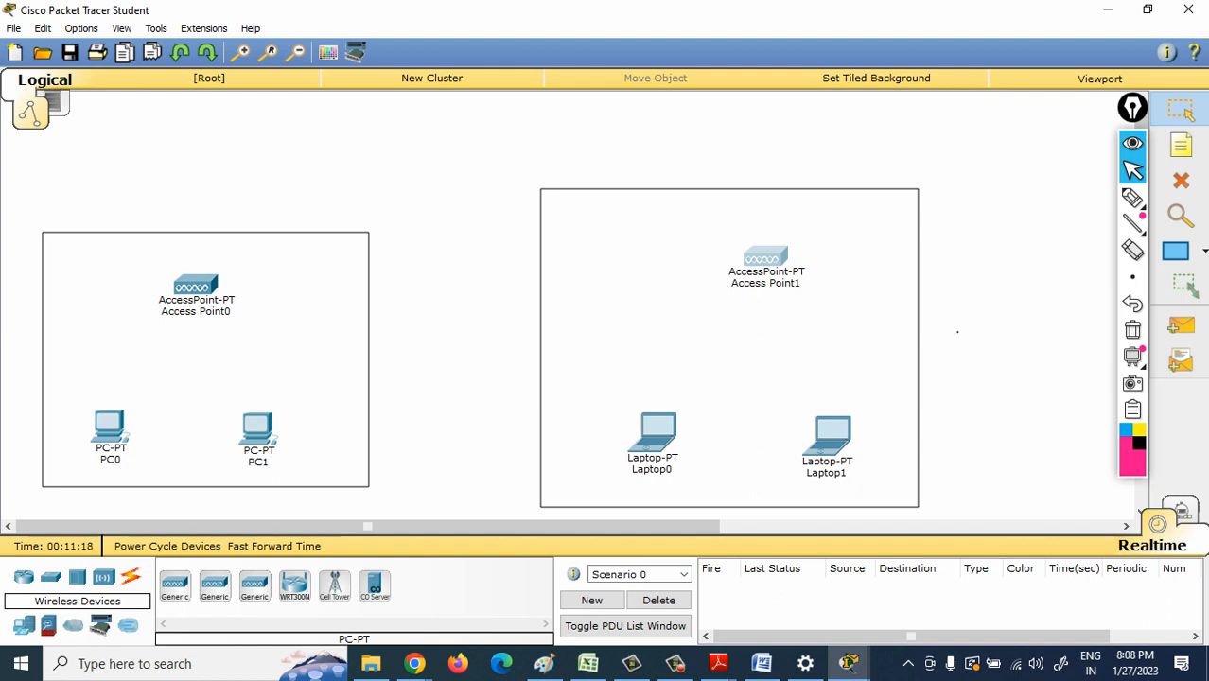
- Set the SSID of PC0's Wireless0 interface to CCNA
click(110, 428)
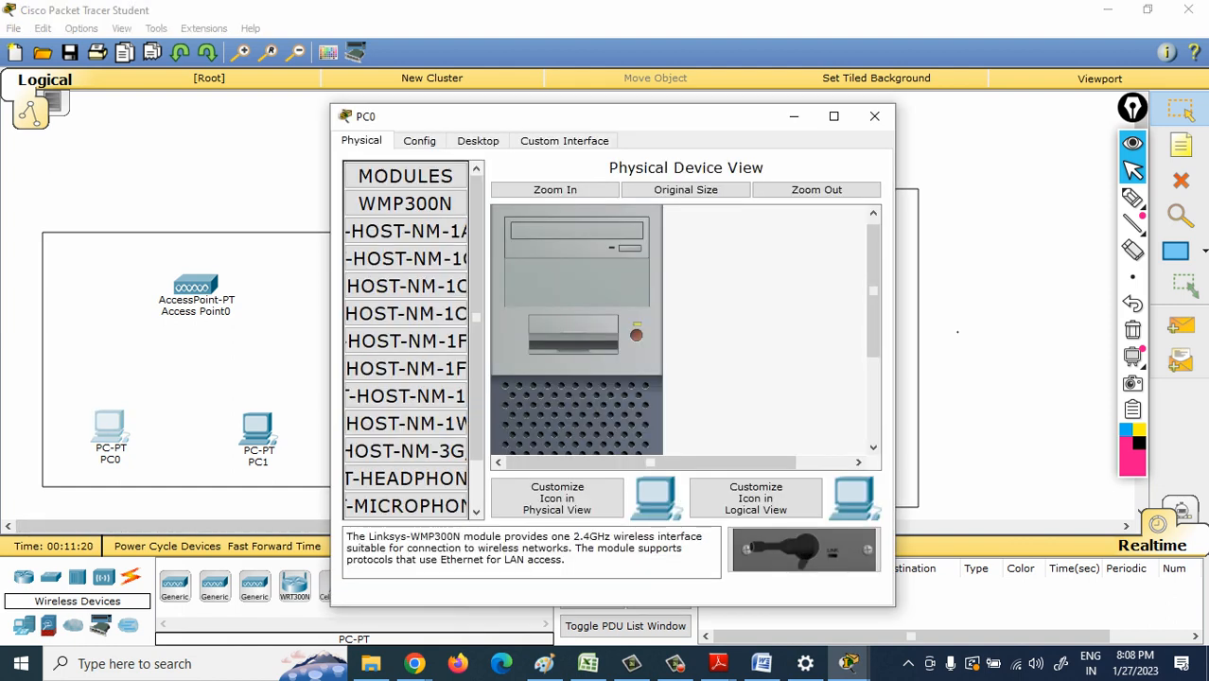
click(419, 140)
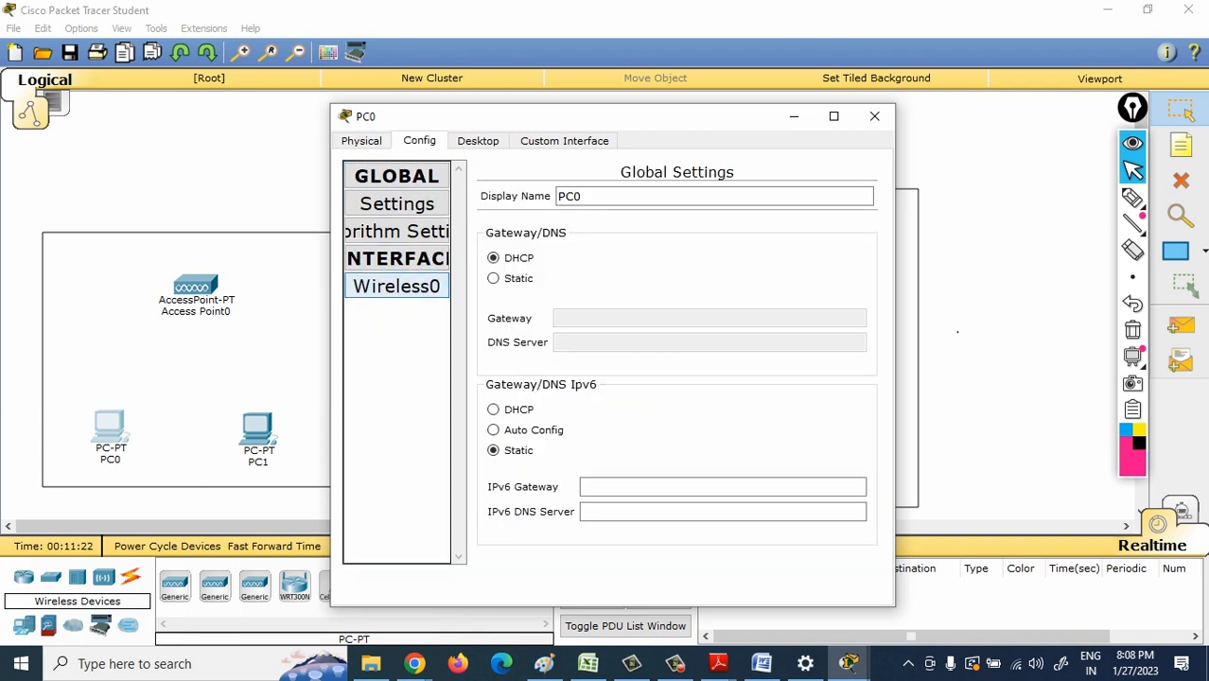
click(396, 285)
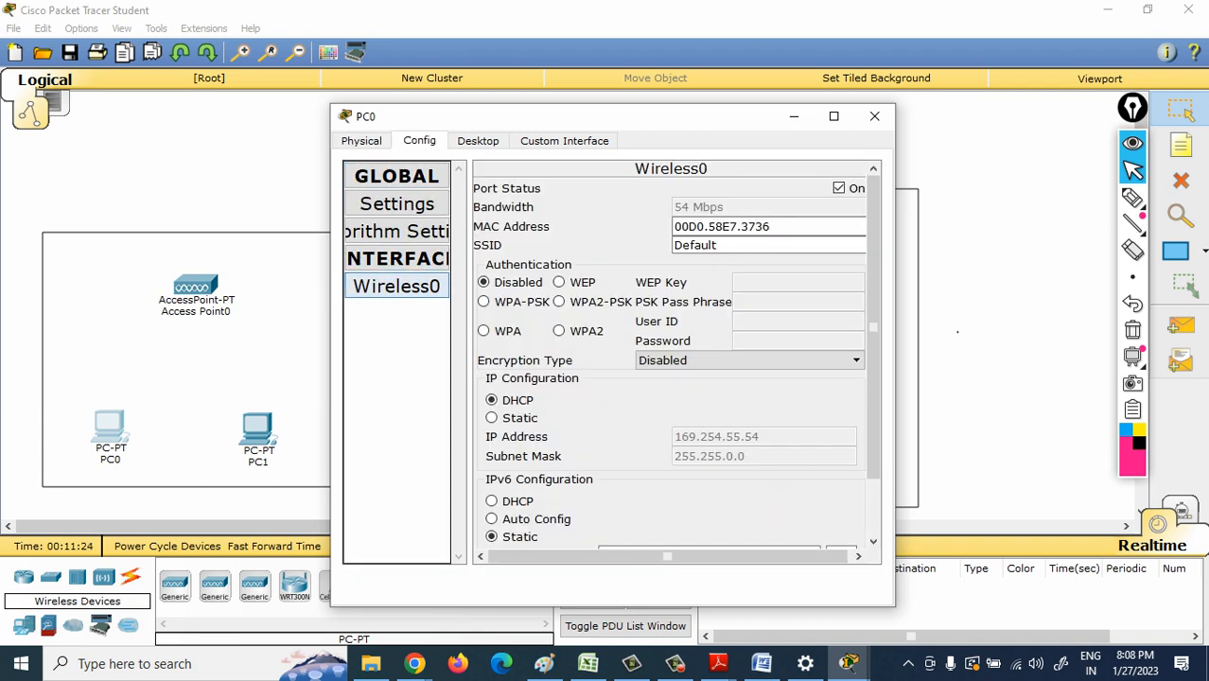
click(719, 245)
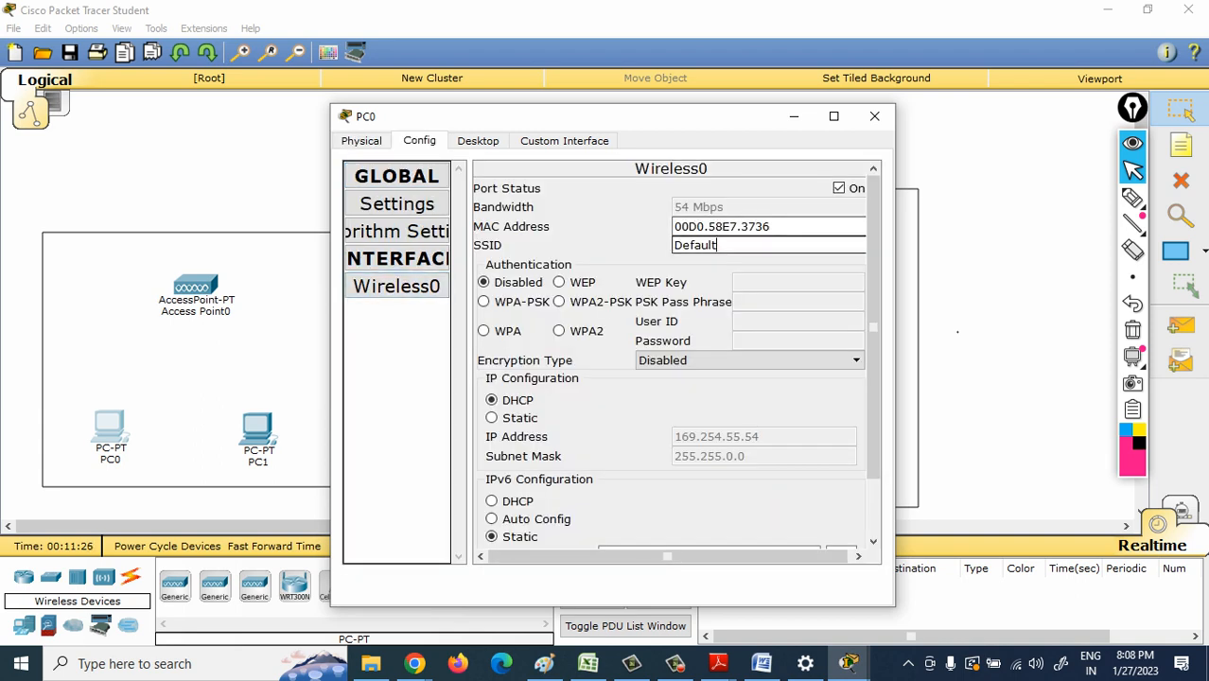
key(BackSpace)
key(BackSpace)
key(BackSpace)
key(BackSpace)
key(BackSpace)
key(BackSpace)
text(CCNA)
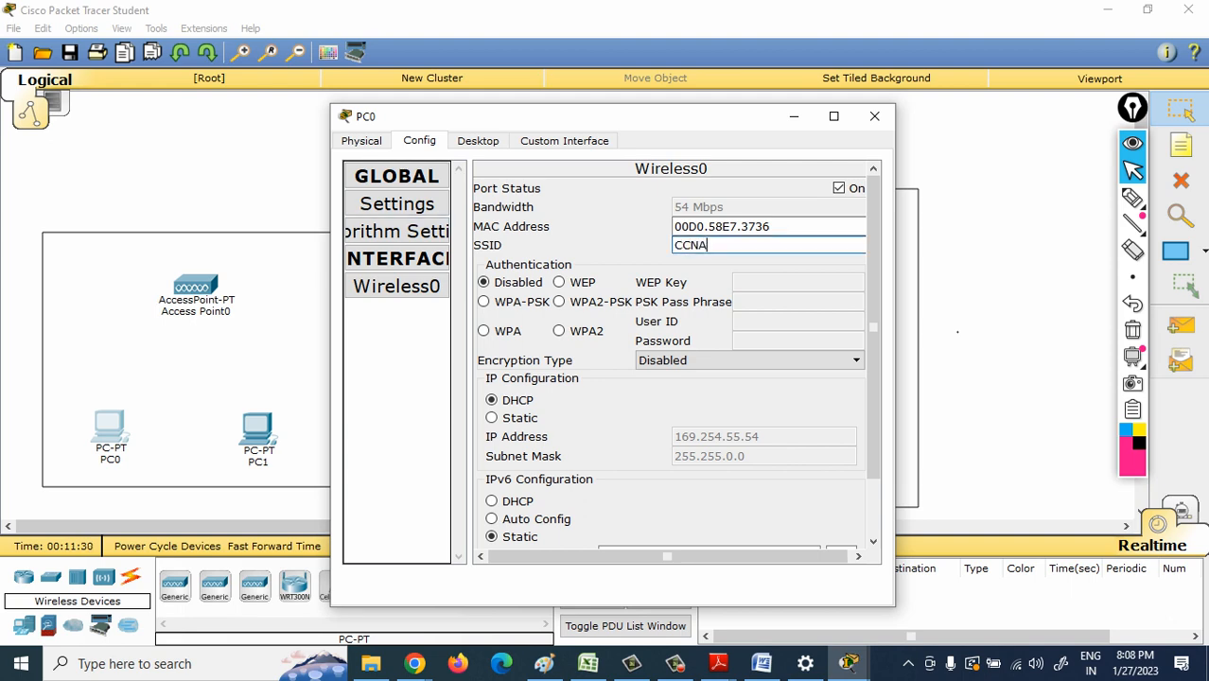
- Set PC0's Wireless0 to WEP authentication with the copied WEP key, close its settings, and move PC0 slightly up and left
click(196, 284)
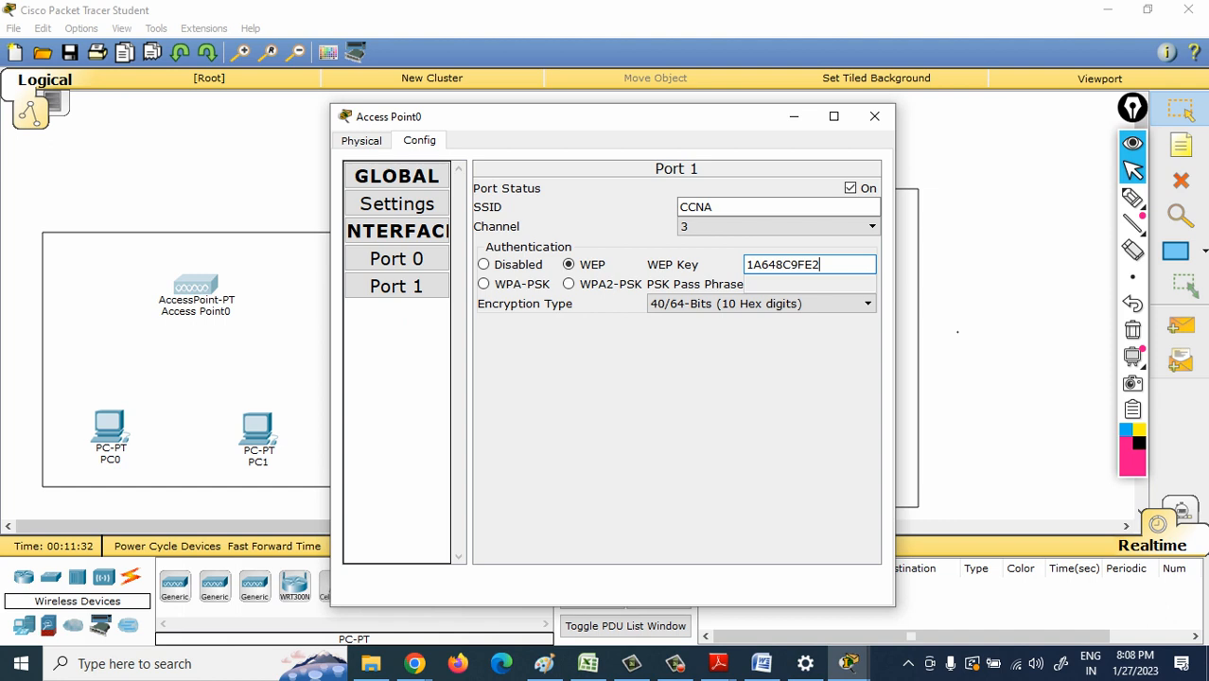
click(110, 426)
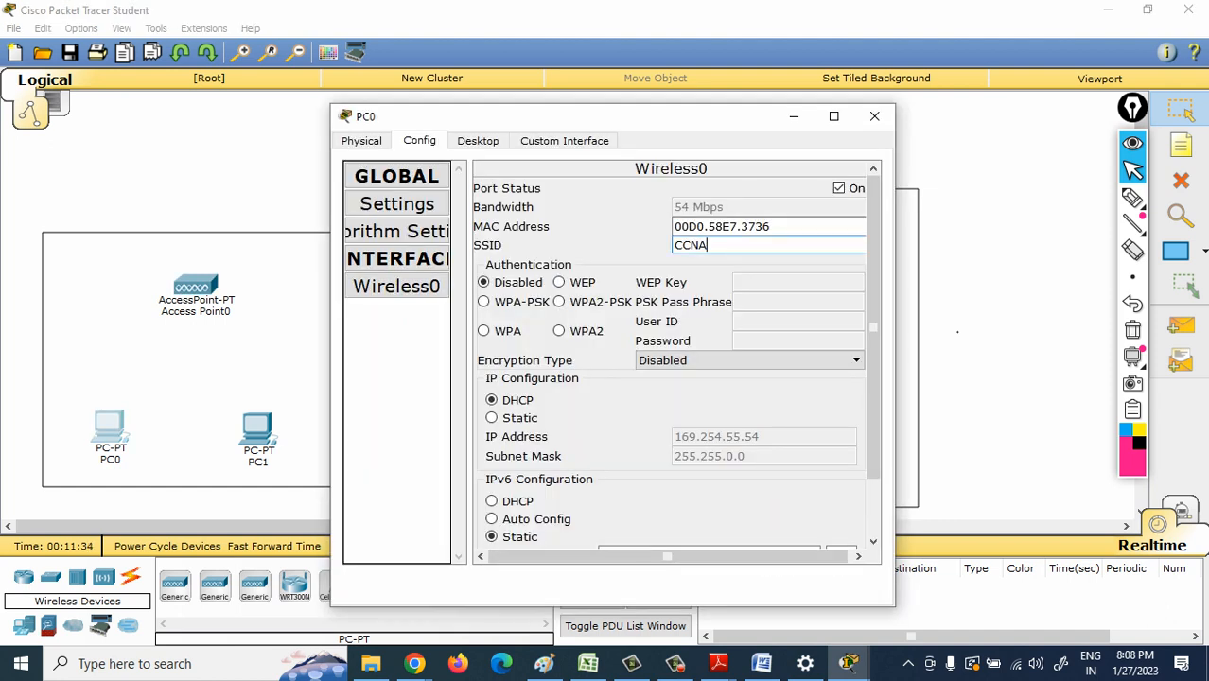
click(559, 283)
click(798, 283)
text(1A648C9FE2)
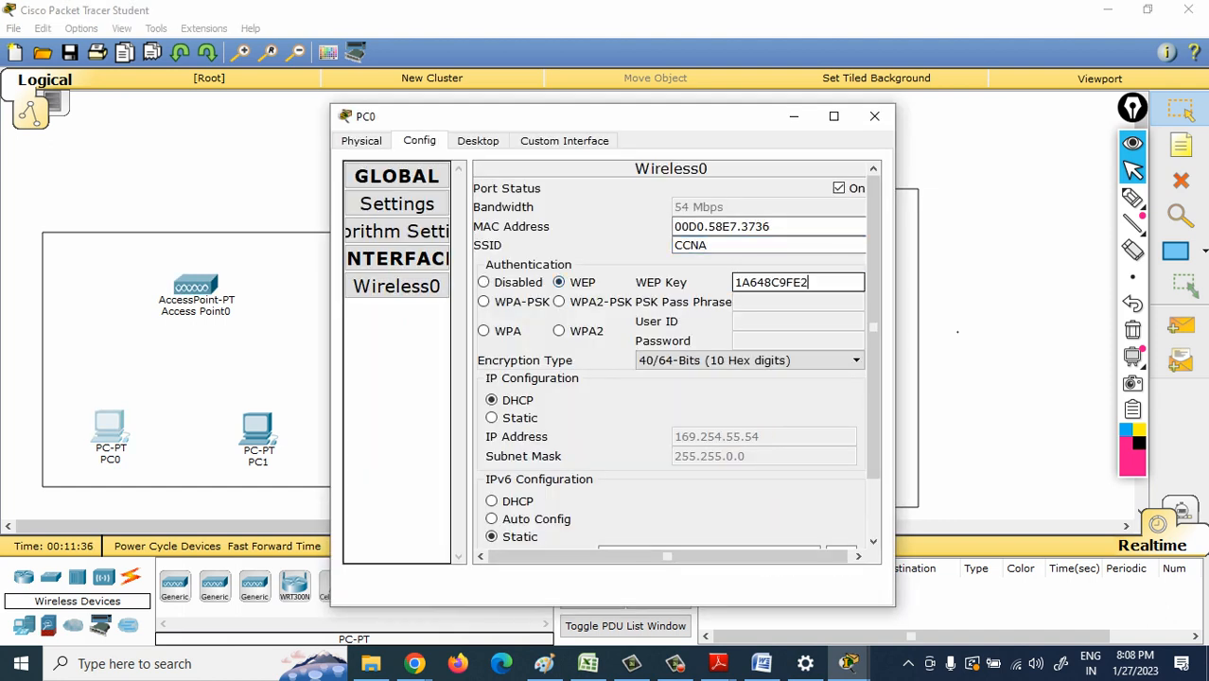
click(874, 116)
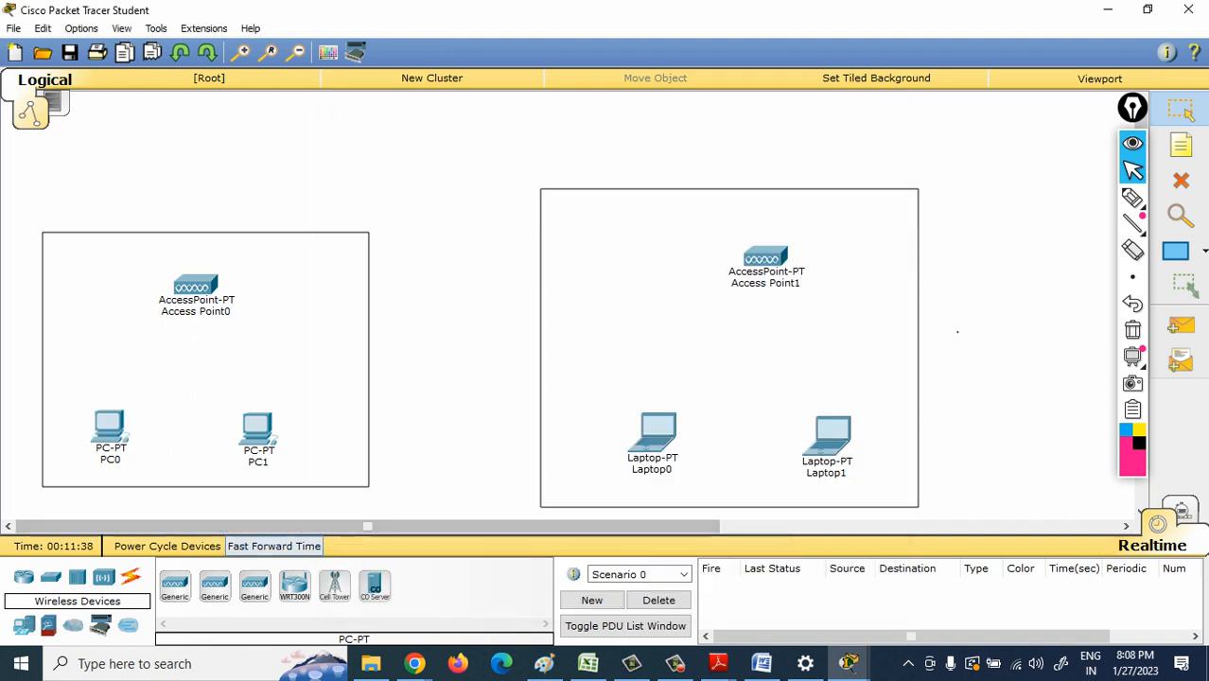
mouse_move(109, 427)
mouse_down()
mouse_move(112, 388)
mouse_move(156, 331)
mouse_move(104, 408)
mouse_up()
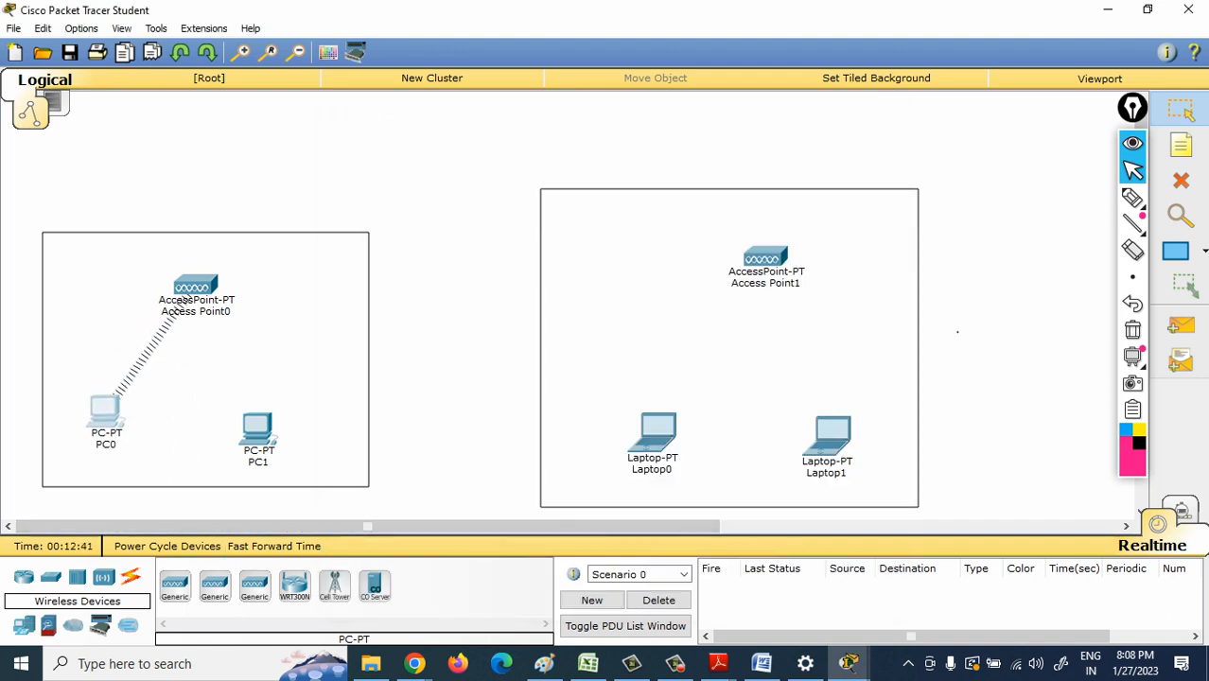
- Set the SSID of PC1's Wireless0 interface to CCNA
click(257, 431)
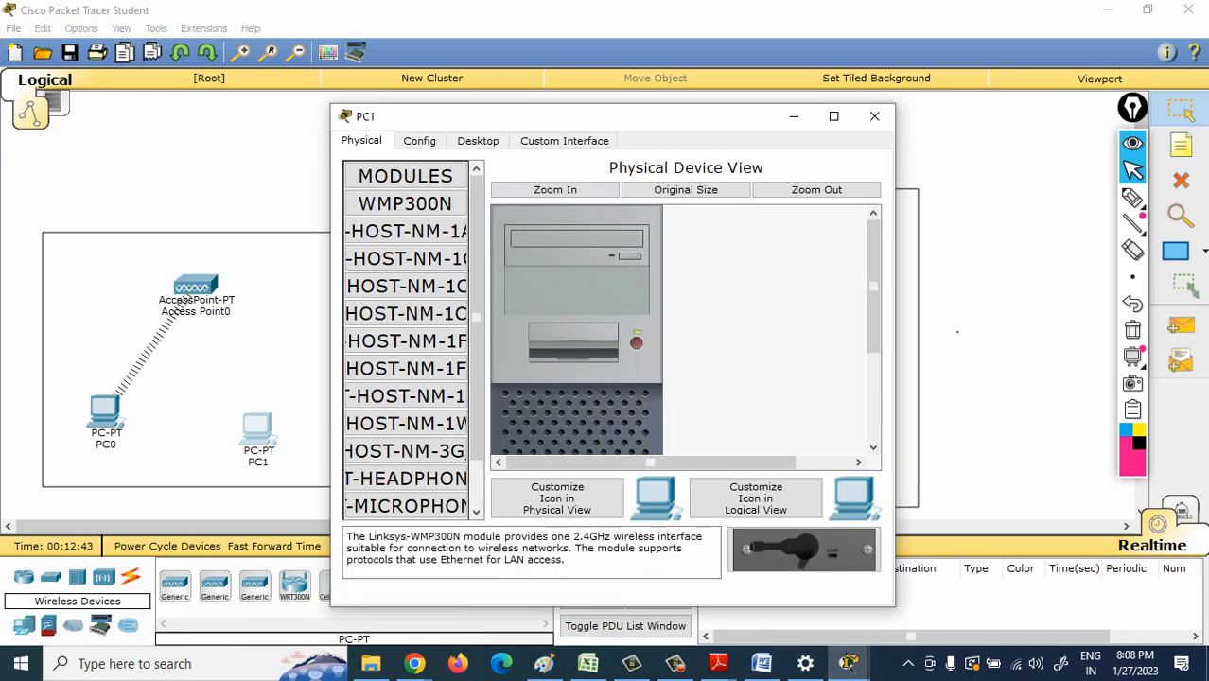
click(420, 141)
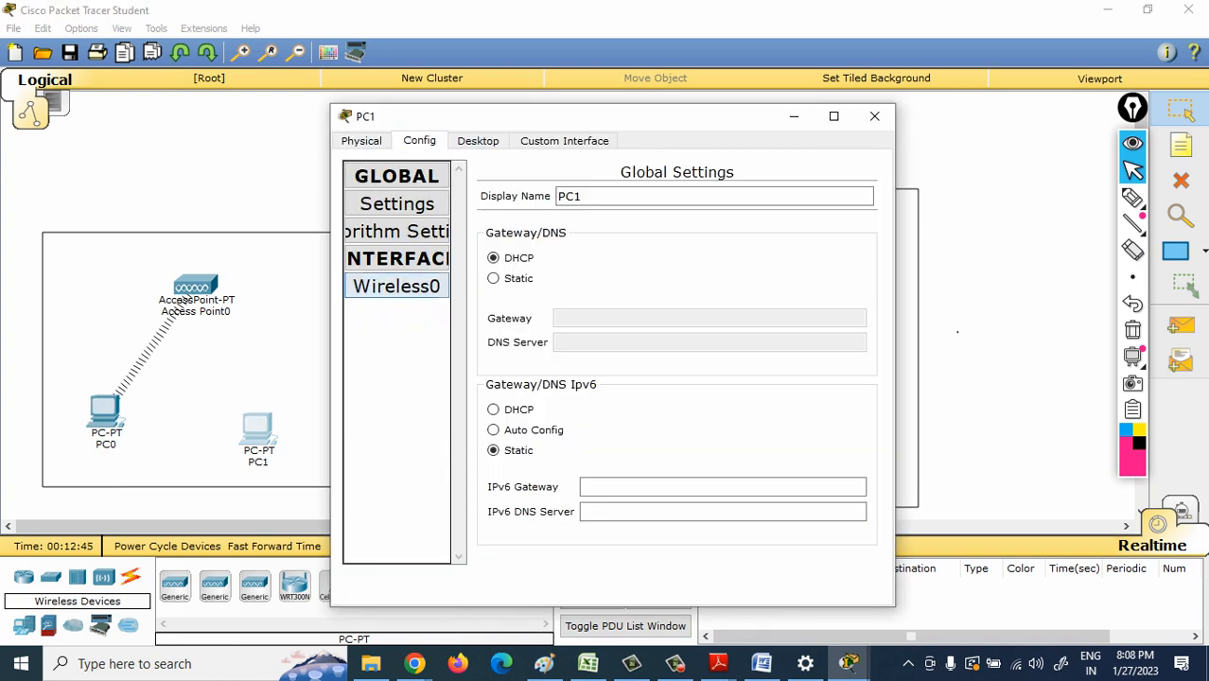
click(396, 286)
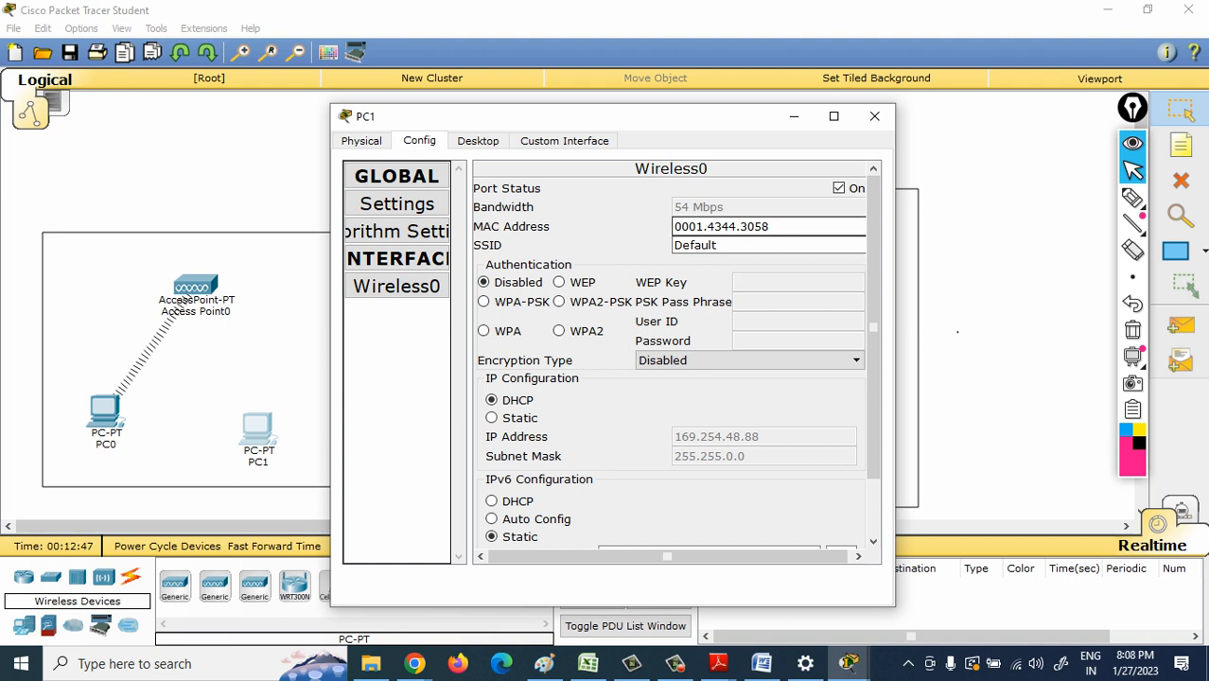
click(762, 246)
key(BackSpace)
key(BackSpace)
key(BackSpace)
key(BackSpace)
key(BackSpace)
key(BackSpace)
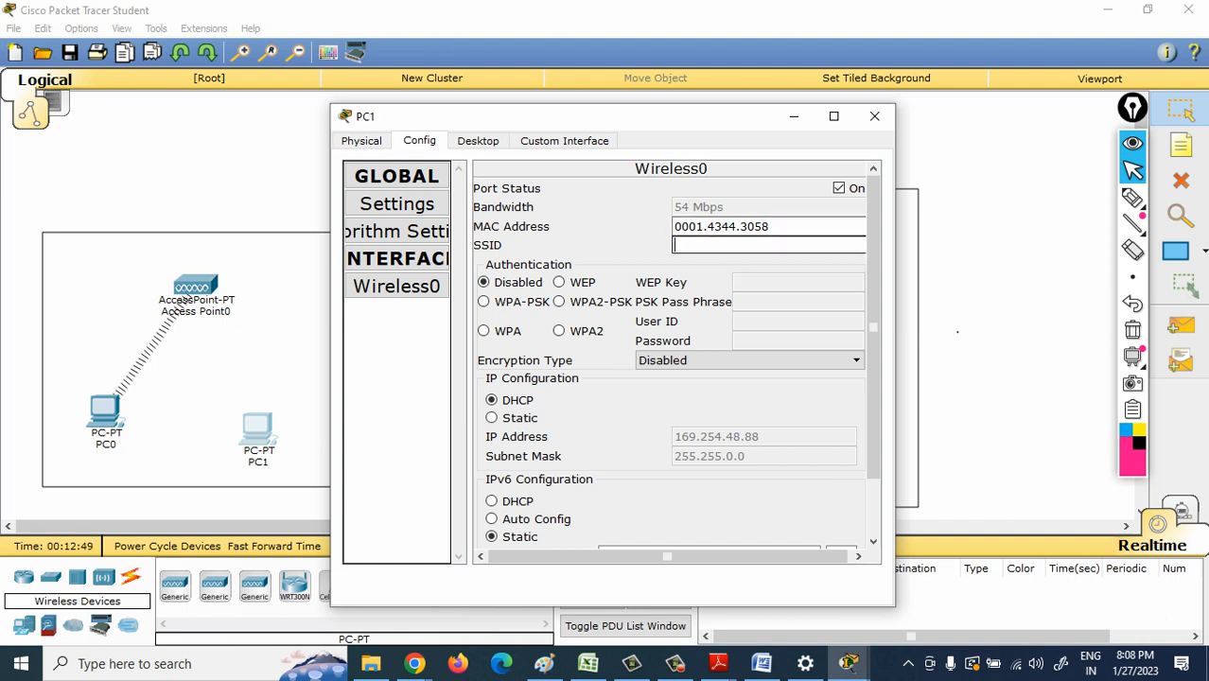
text(CCNA)
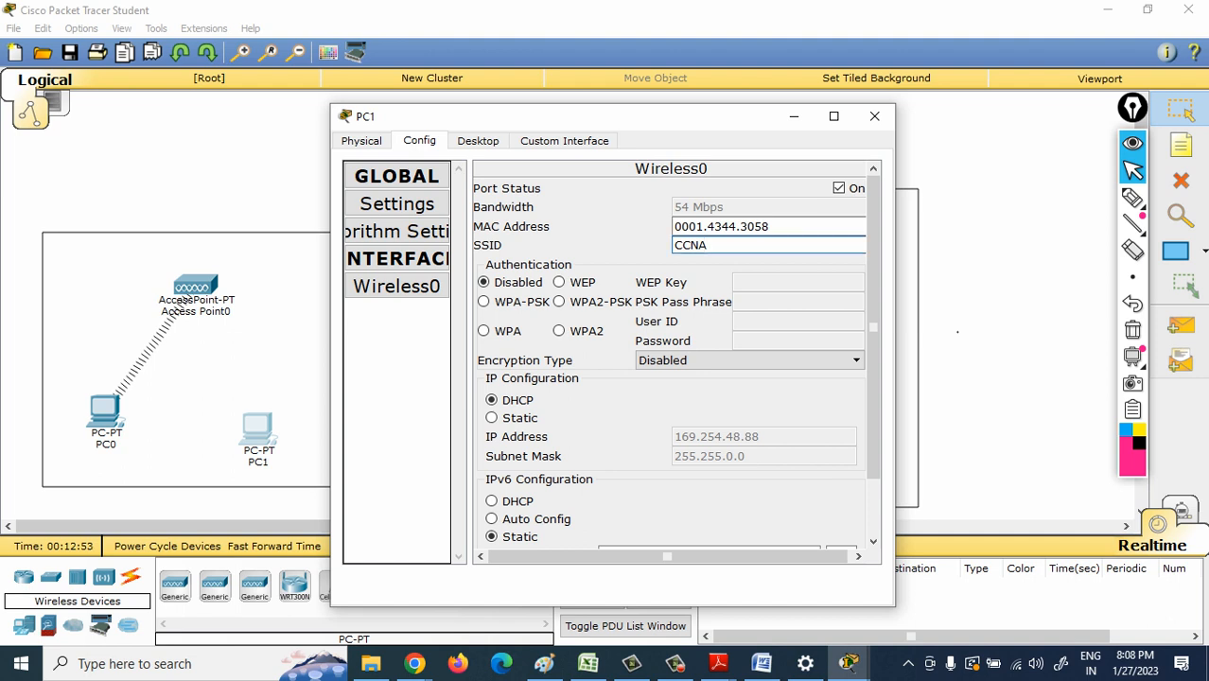
- Set PC1's Wireless0 to WEP authentication with the copied WEP key and return to the workspace
click(561, 282)
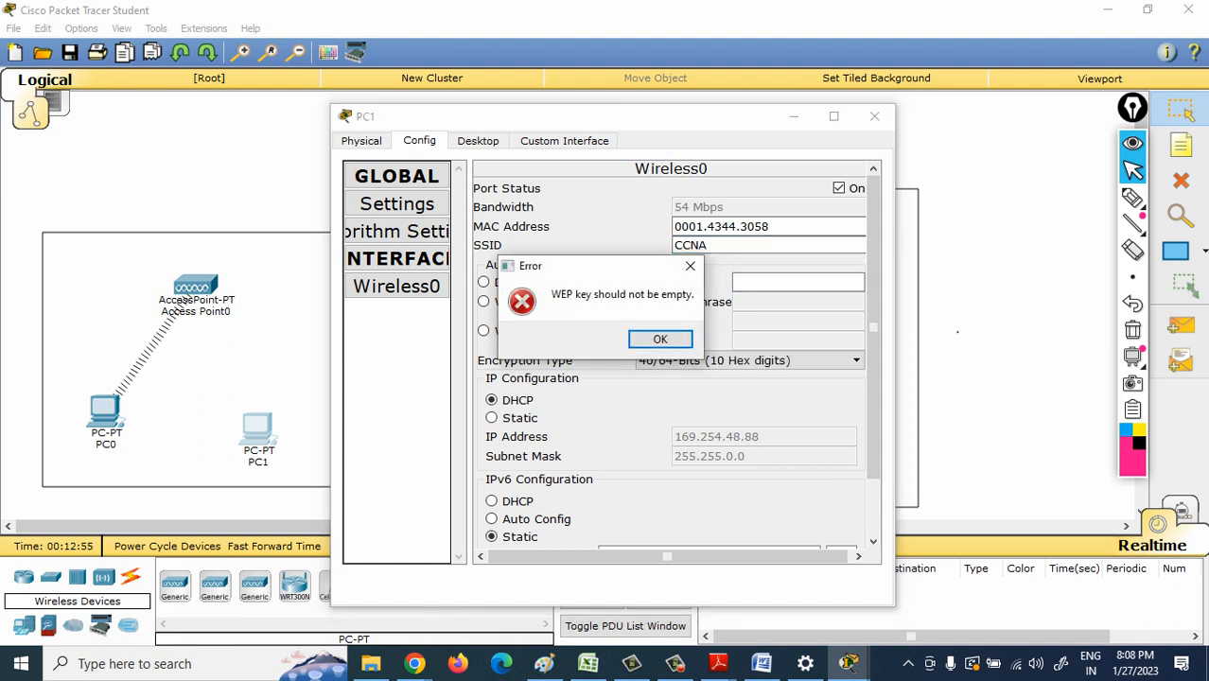
key(Return)
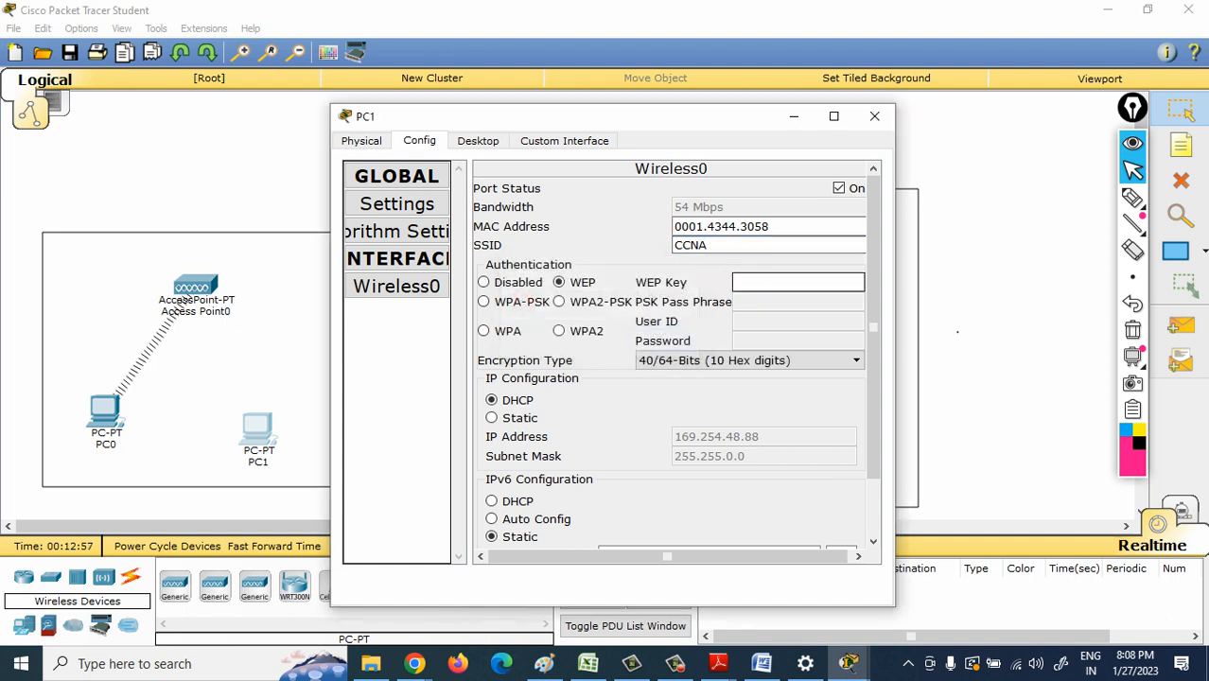
text(1A648C9FE2)
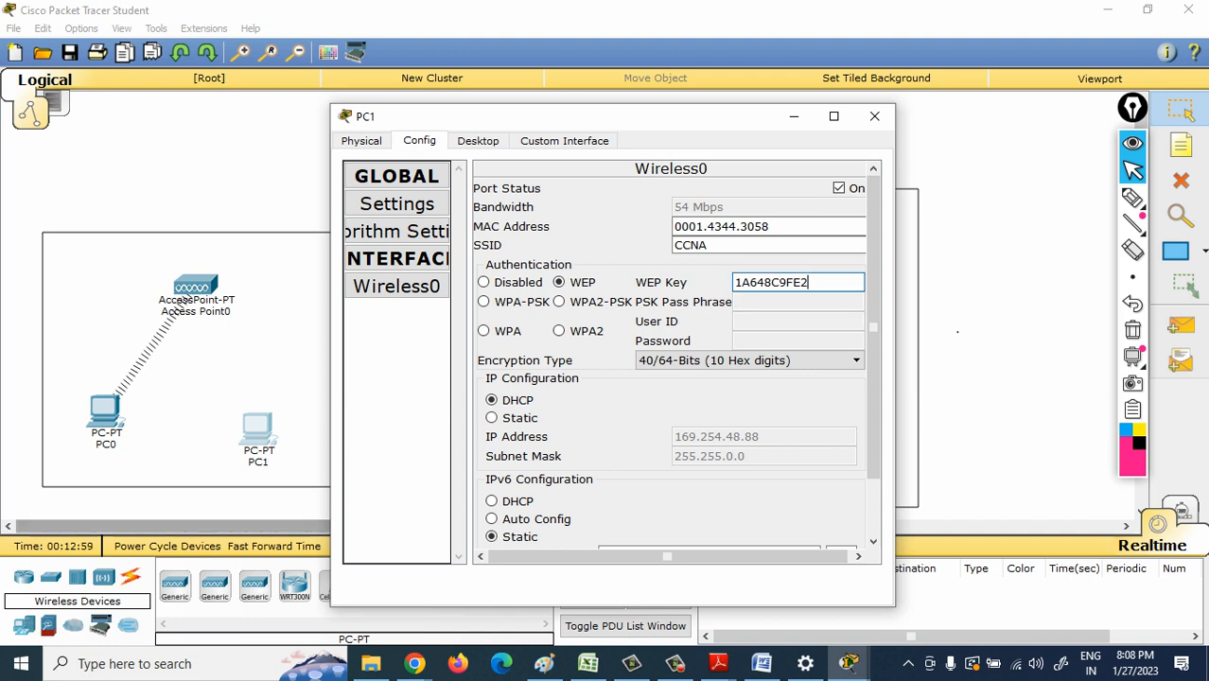
click(280, 504)
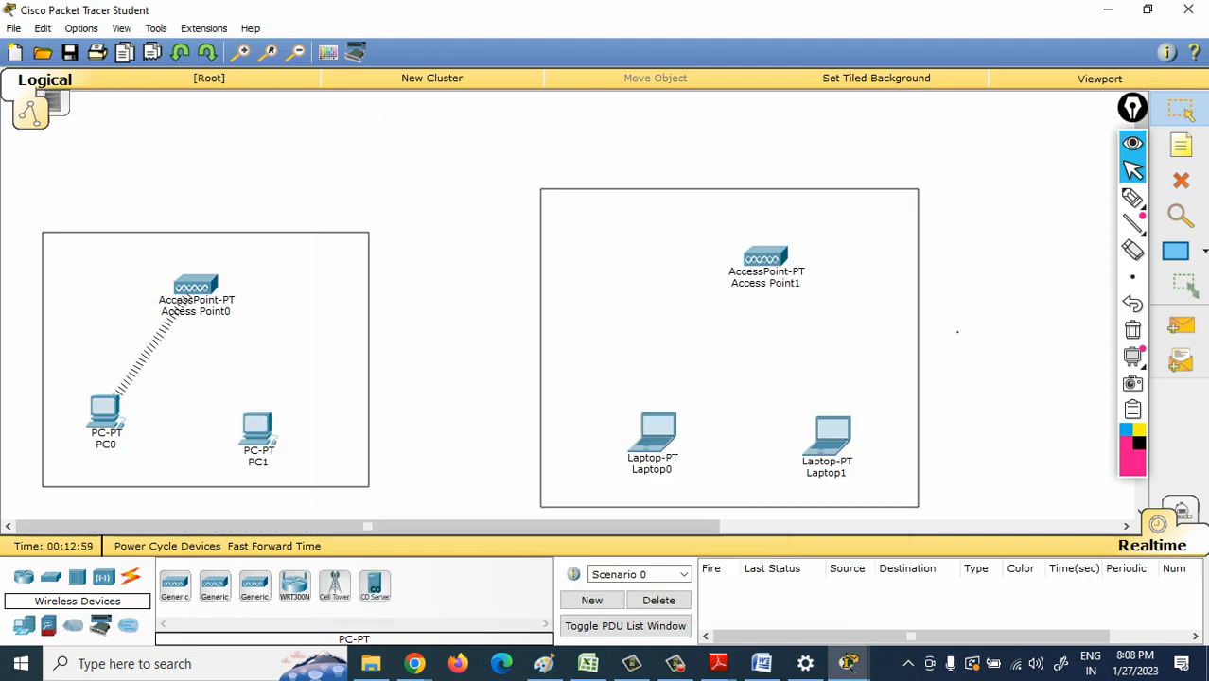
- Fast-forward the simulation time and shift PC1 and Access Point0 slightly right within their rectangle
click(275, 547)
click(275, 547)
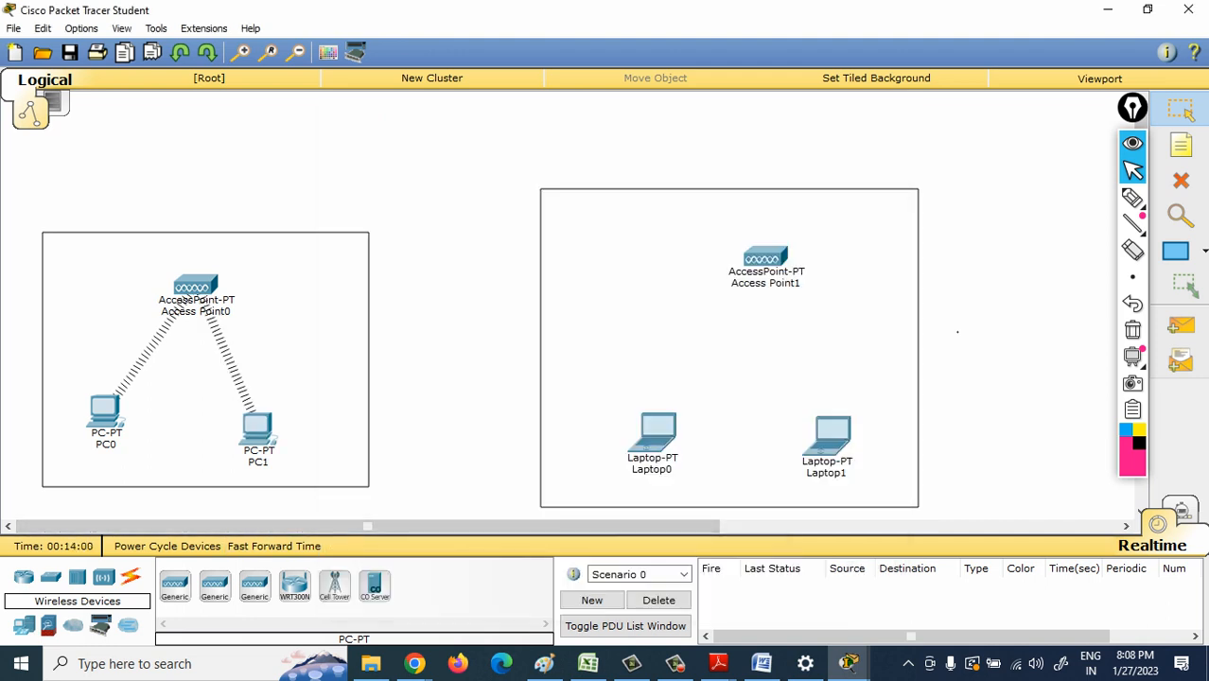
drag(258, 430, 280, 430)
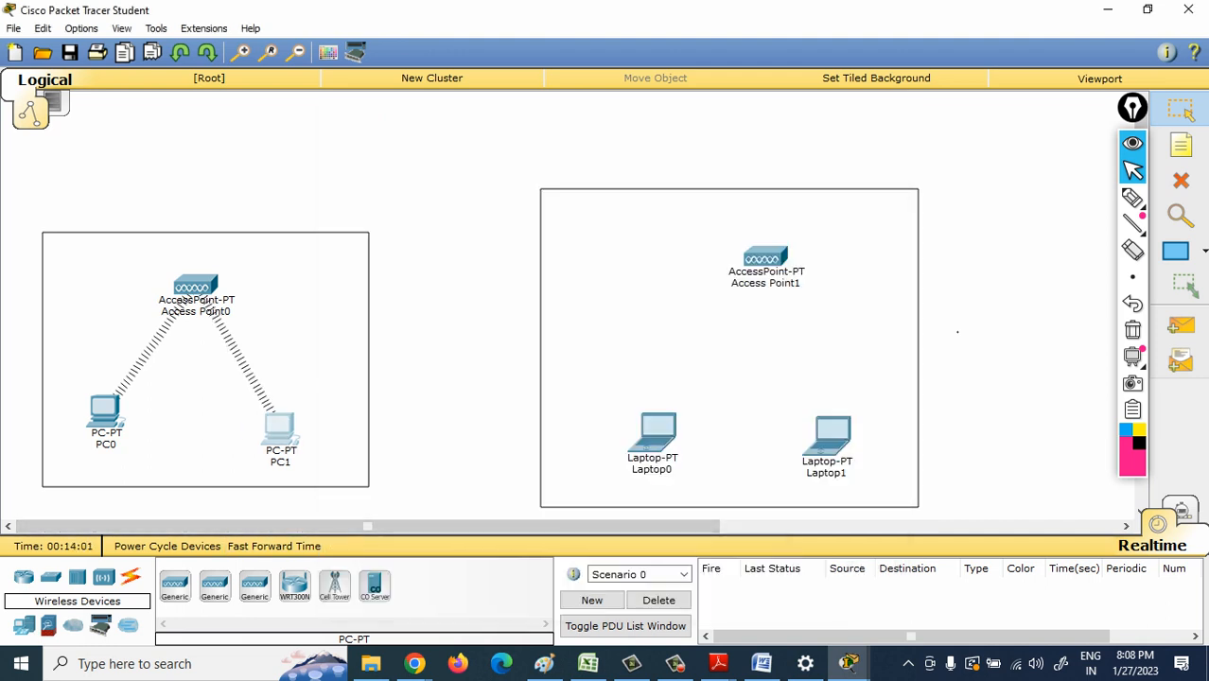
drag(195, 286, 211, 286)
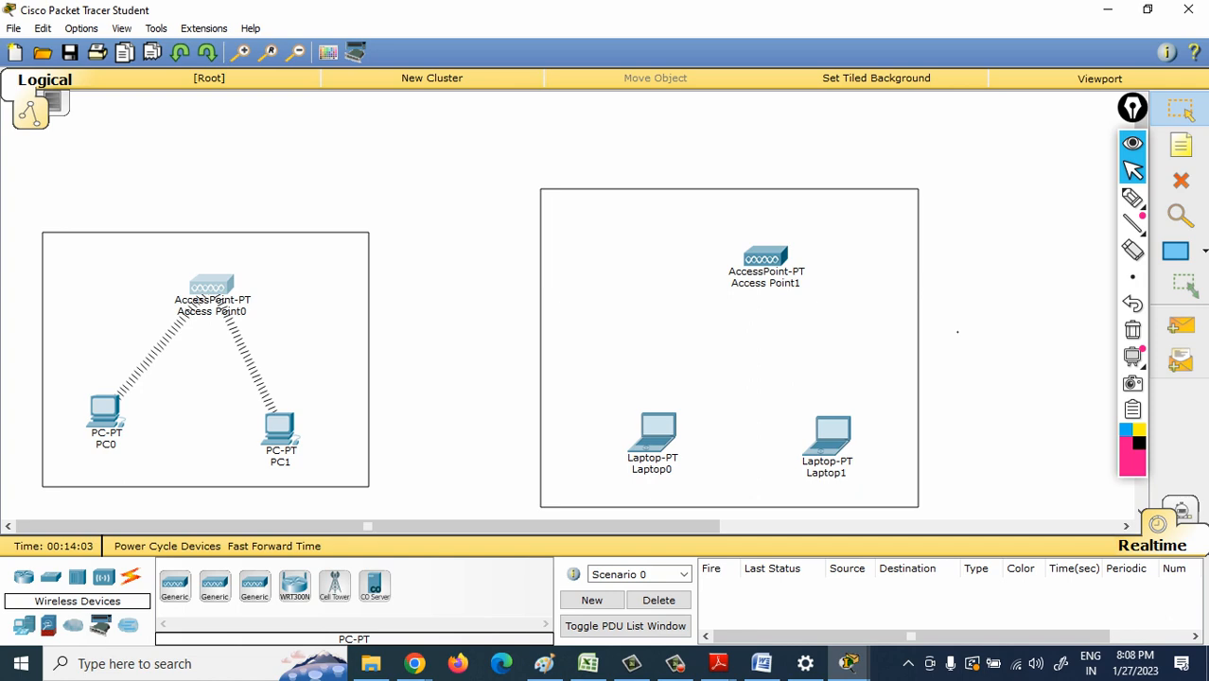
- Give PC0 the static IP address 10.0.0.1 with the default subnet mask 255.0.0.0
click(104, 411)
click(478, 141)
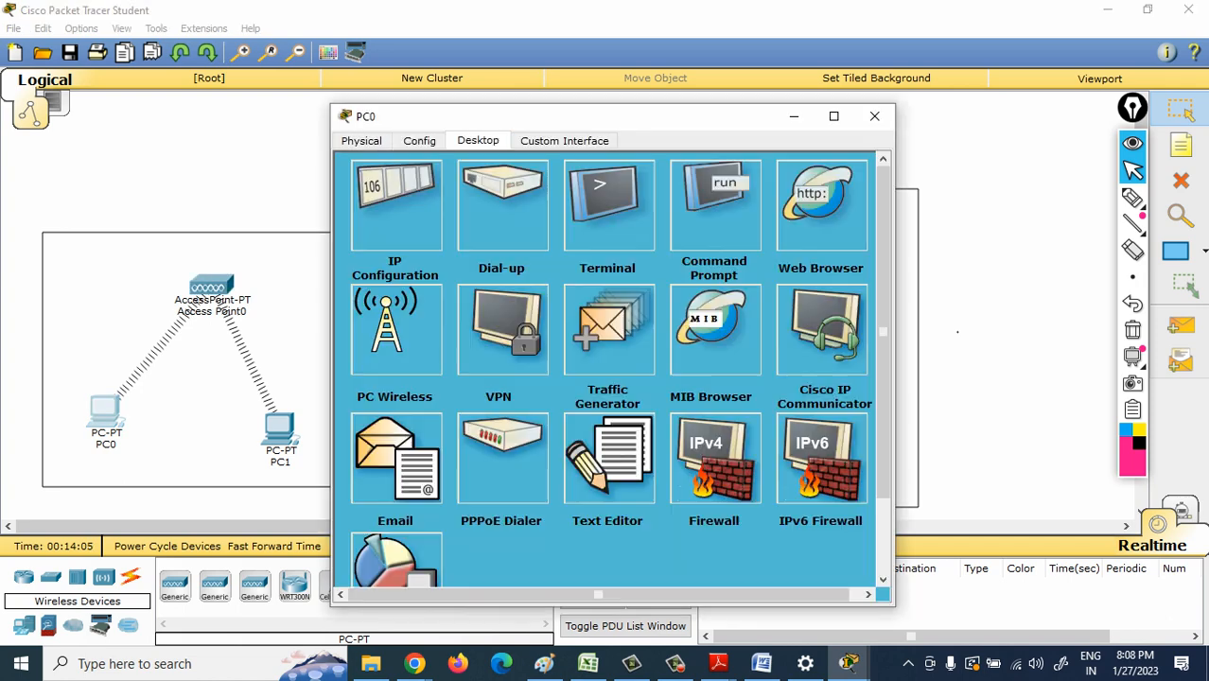
click(395, 204)
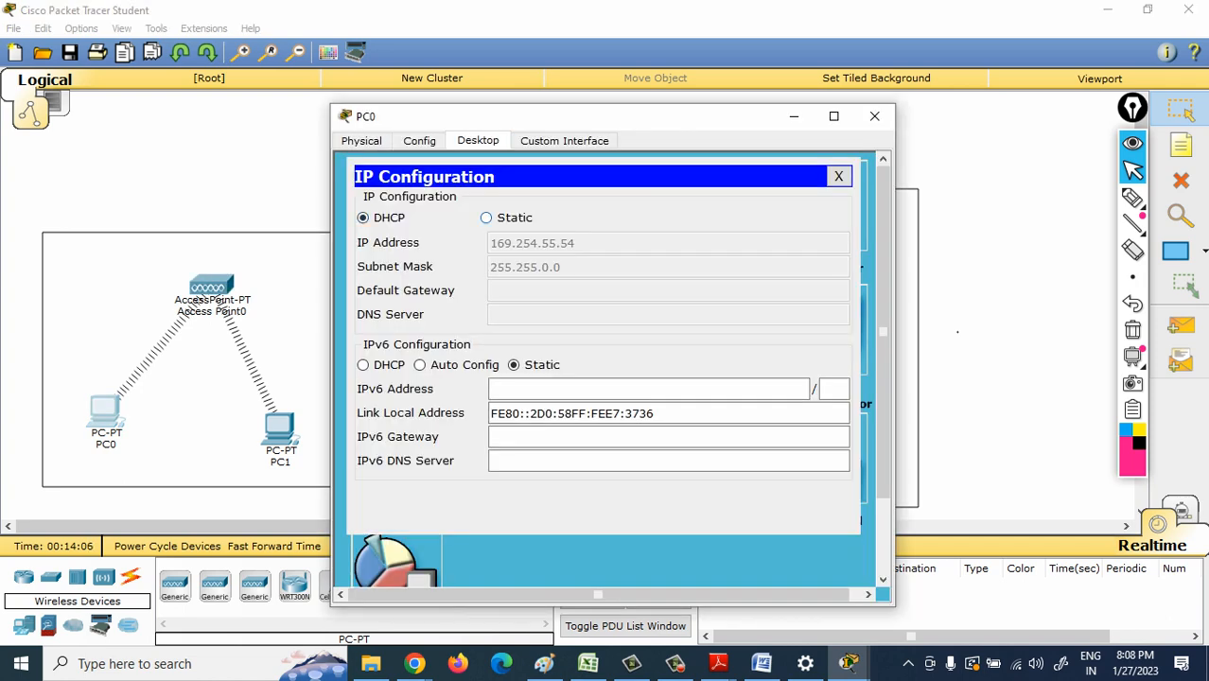
click(486, 218)
text(1)
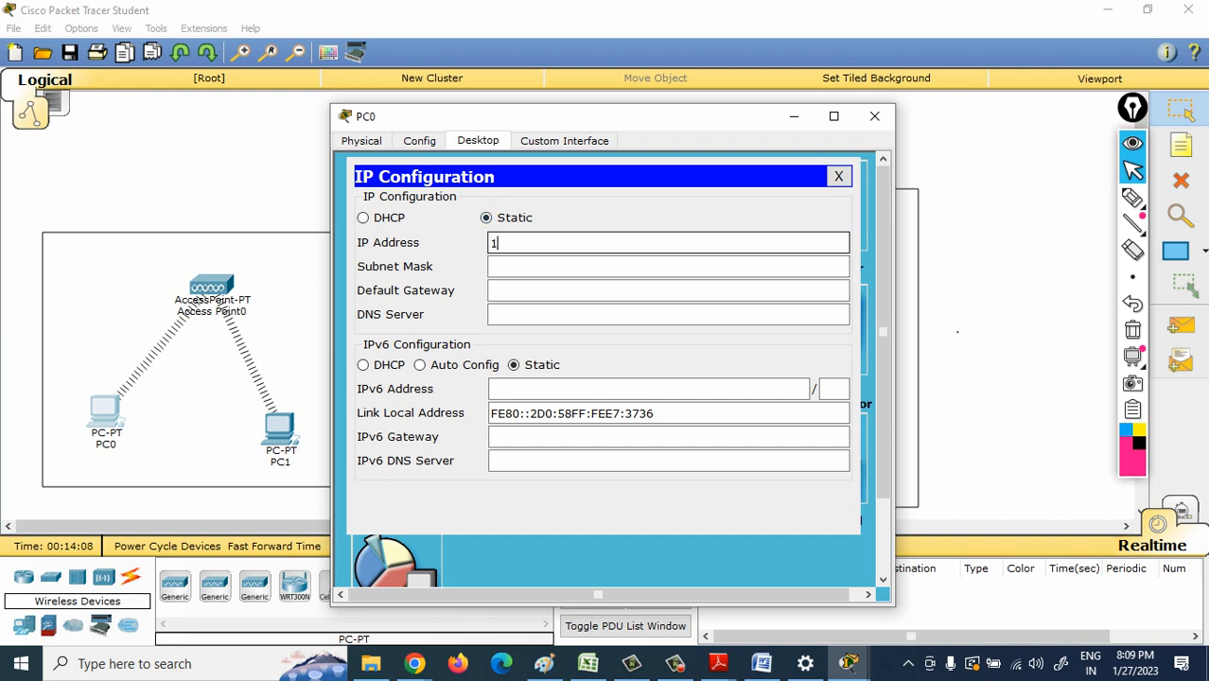
text(0.0.0.1)
key(Tab)
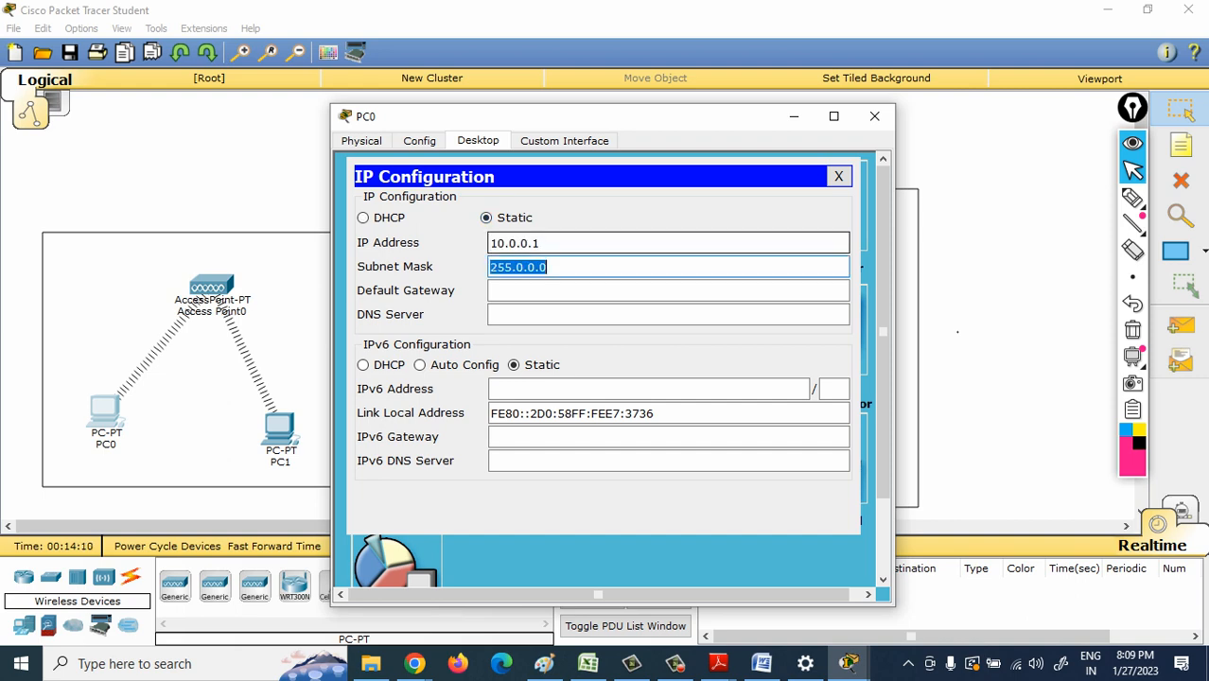
- Give PC1 the static IP address 10.0.0.2 with the default subnet mask 255.0.0.0
click(280, 431)
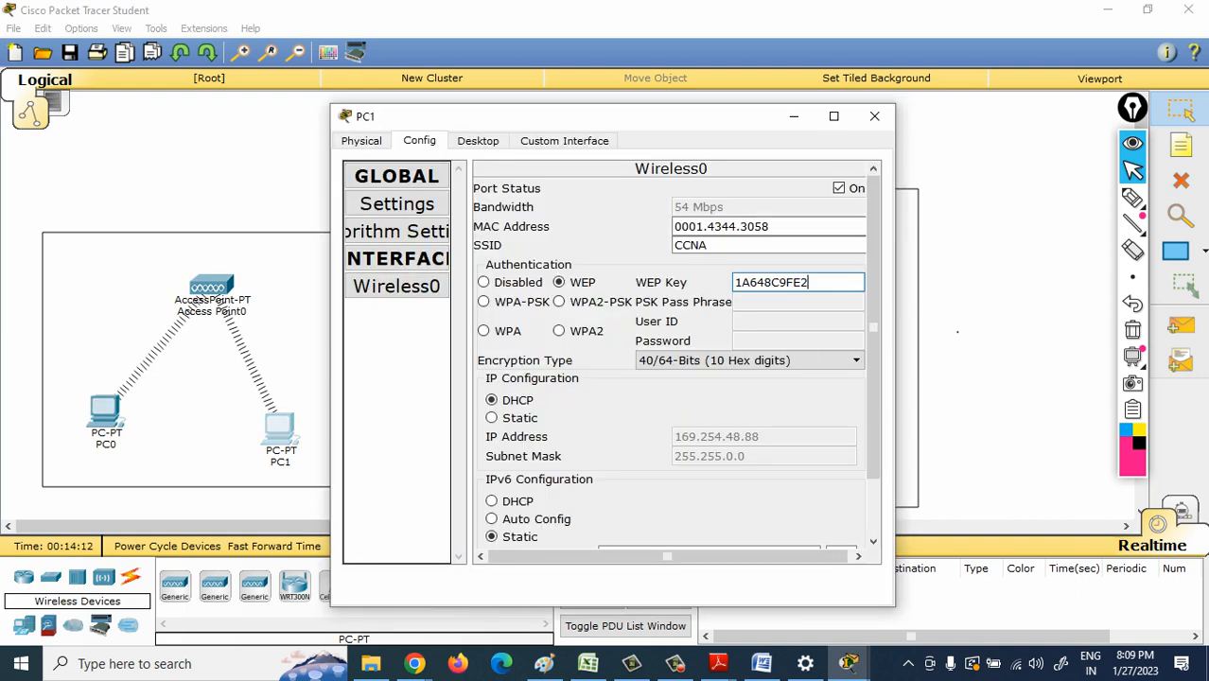
click(478, 140)
click(394, 199)
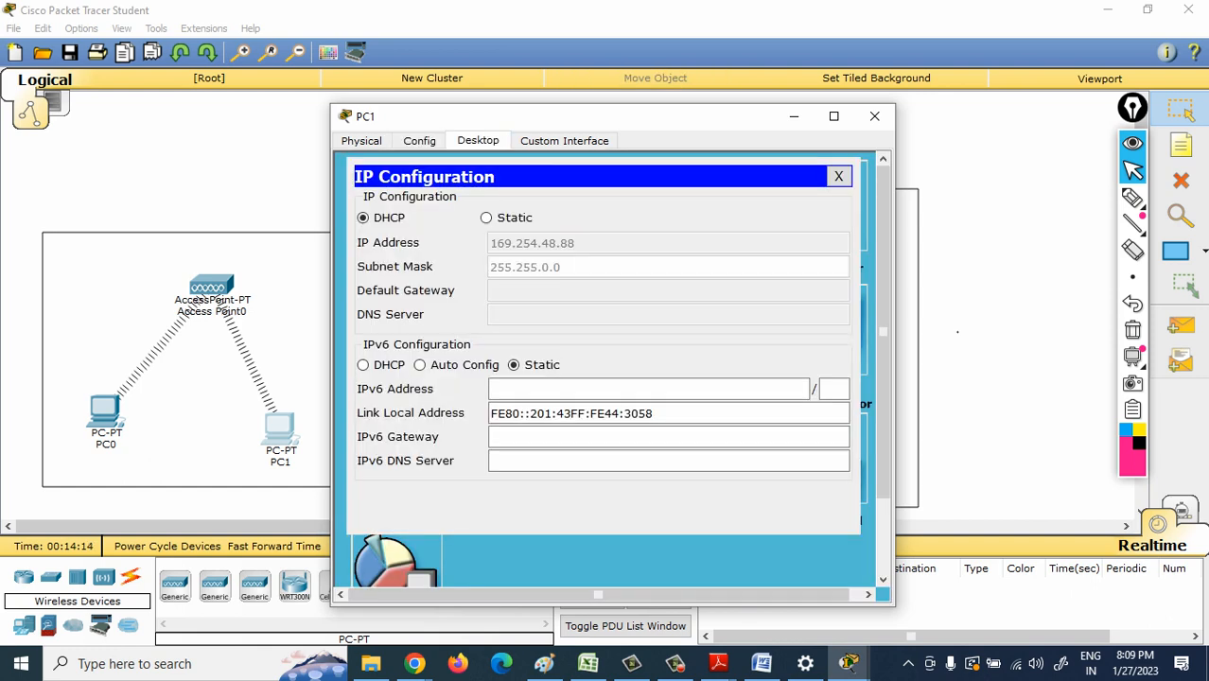
click(487, 218)
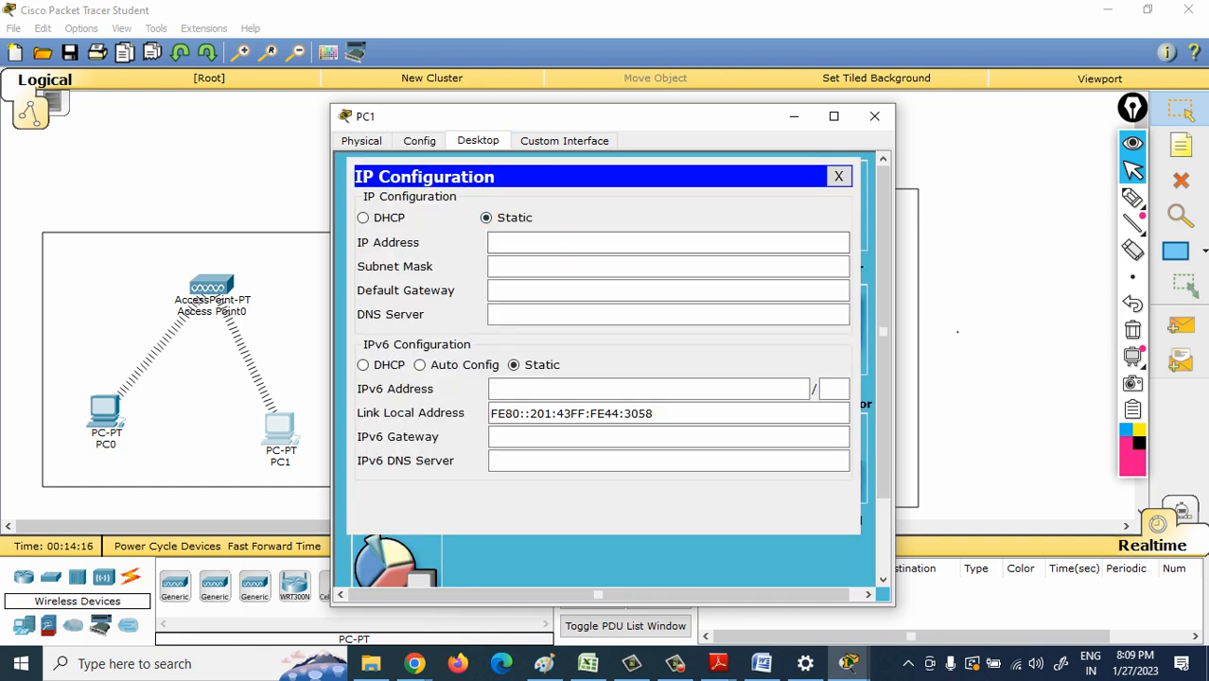
click(530, 243)
text(10.00.2)
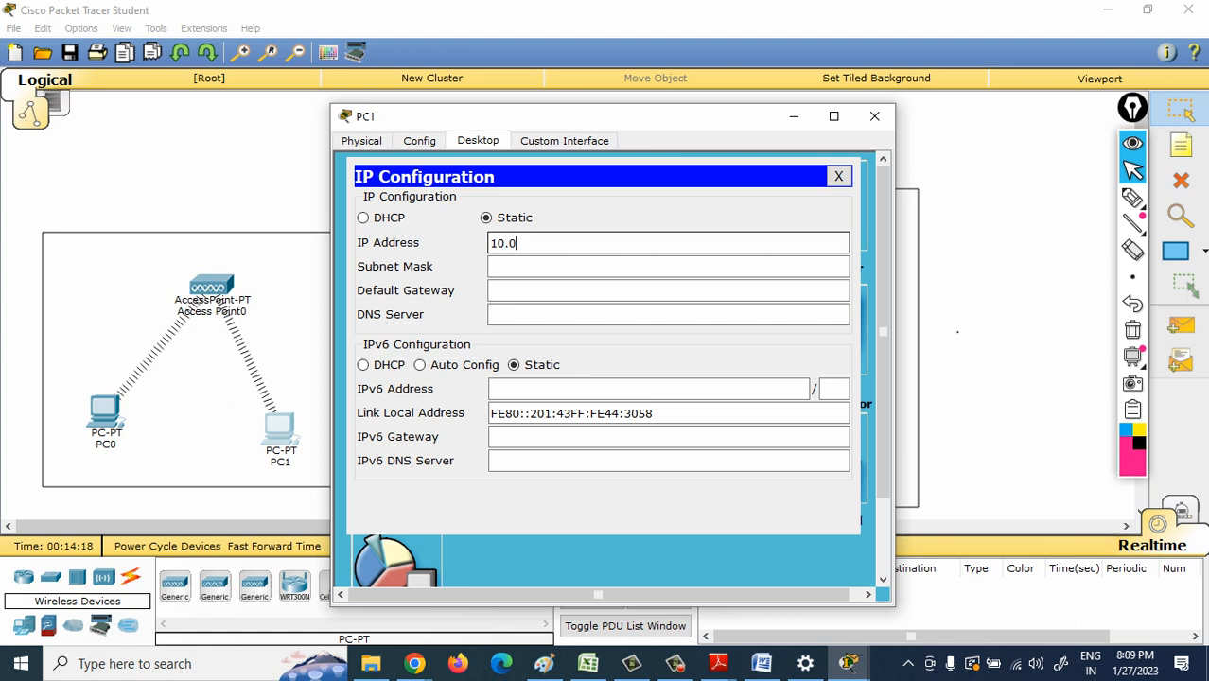
key(BackSpace)
key(BackSpace)
key(BackSpace)
text(.0.2)
key(Tab)
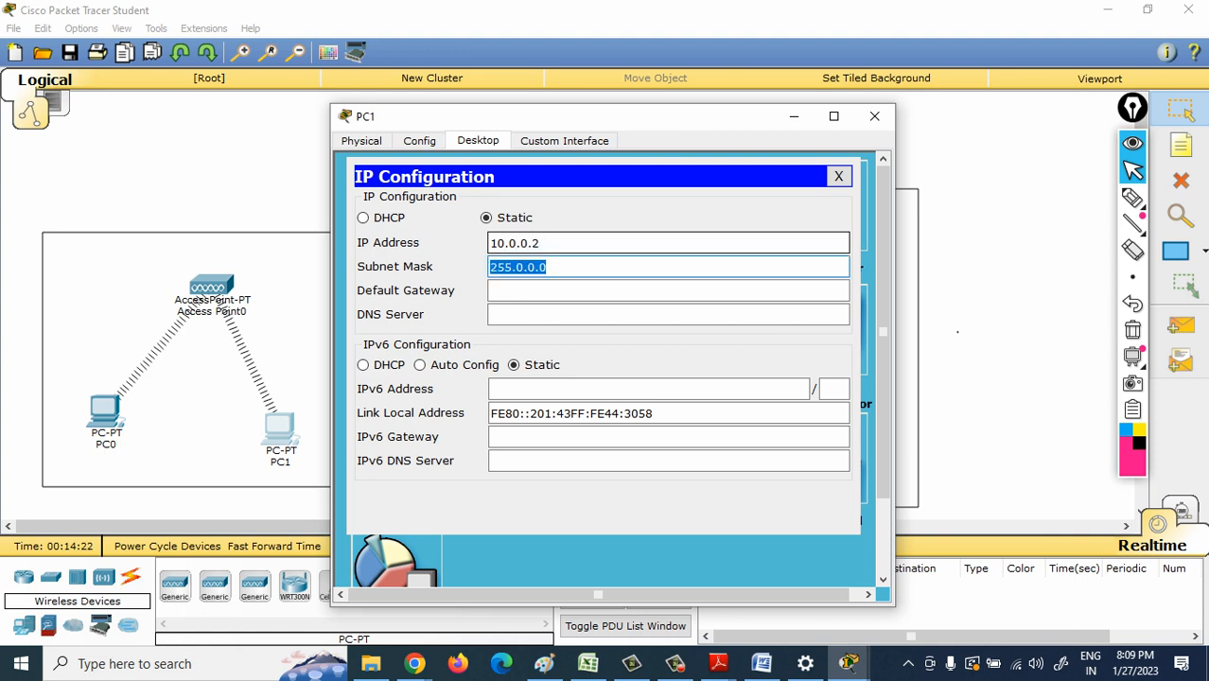
- Return to the workspace and move Access Point1 left and slightly down, roughly centred above the two laptops
double_click(192, 354)
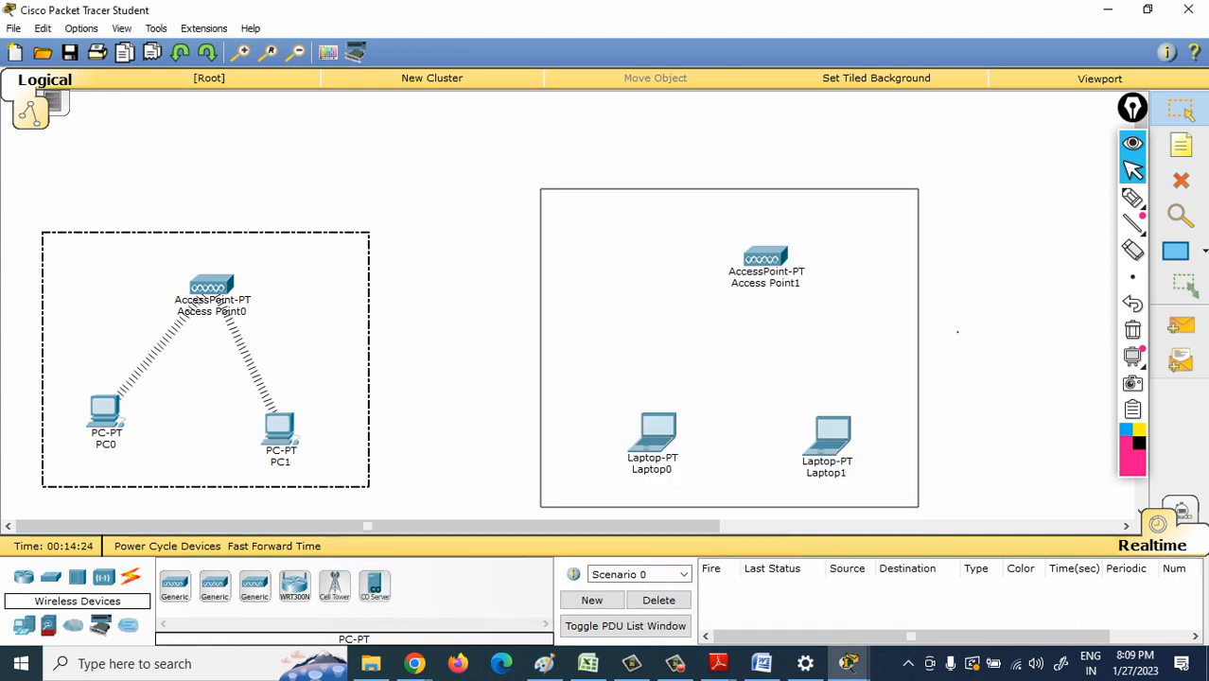
click(216, 152)
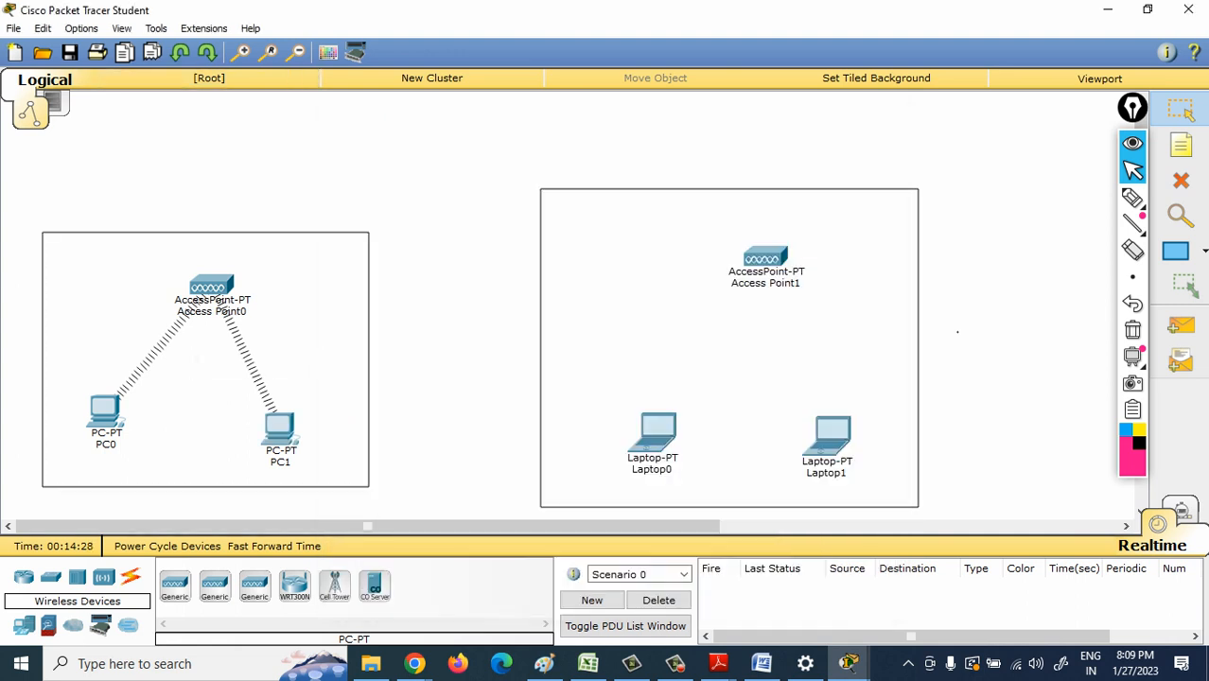
drag(766, 257, 723, 270)
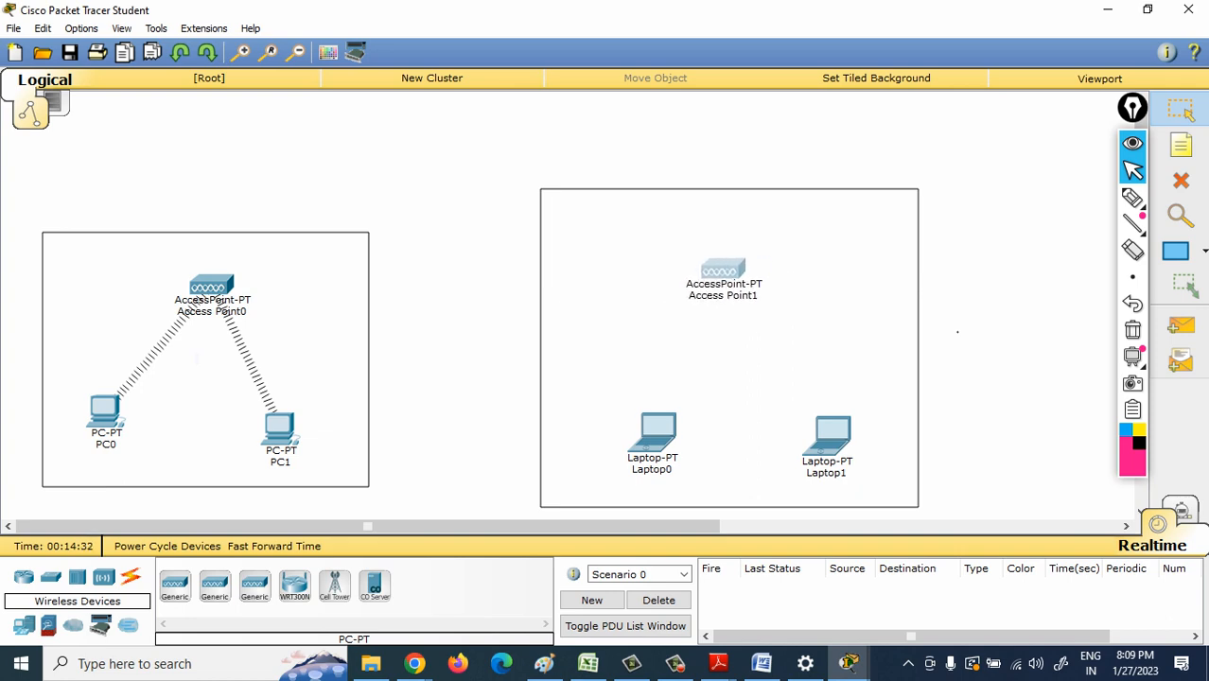
- Set the SSID of Laptop0's Wireless0 interface to CCNP
double_click(658, 433)
click(419, 140)
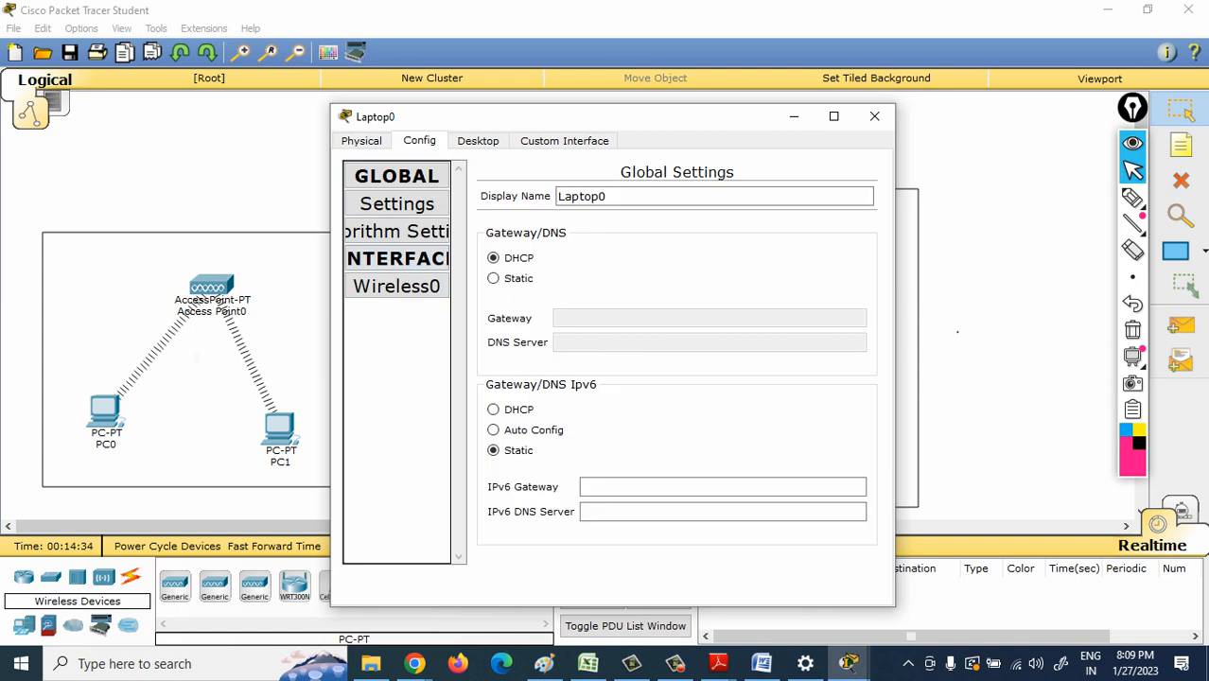
click(396, 285)
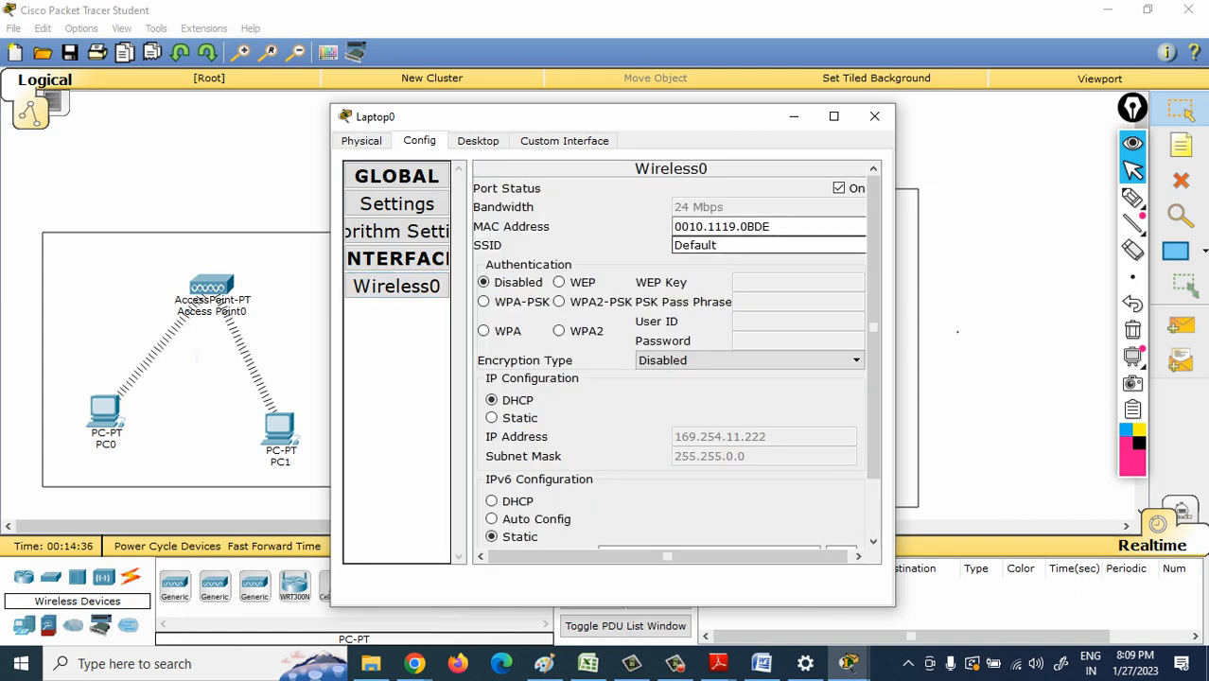
key(BackSpace)
key(BackSpace)
key(BackSpace)
key(BackSpace)
key(BackSpace)
key(BackSpace)
text(CCNP)
key(Tab)
key(Tab)
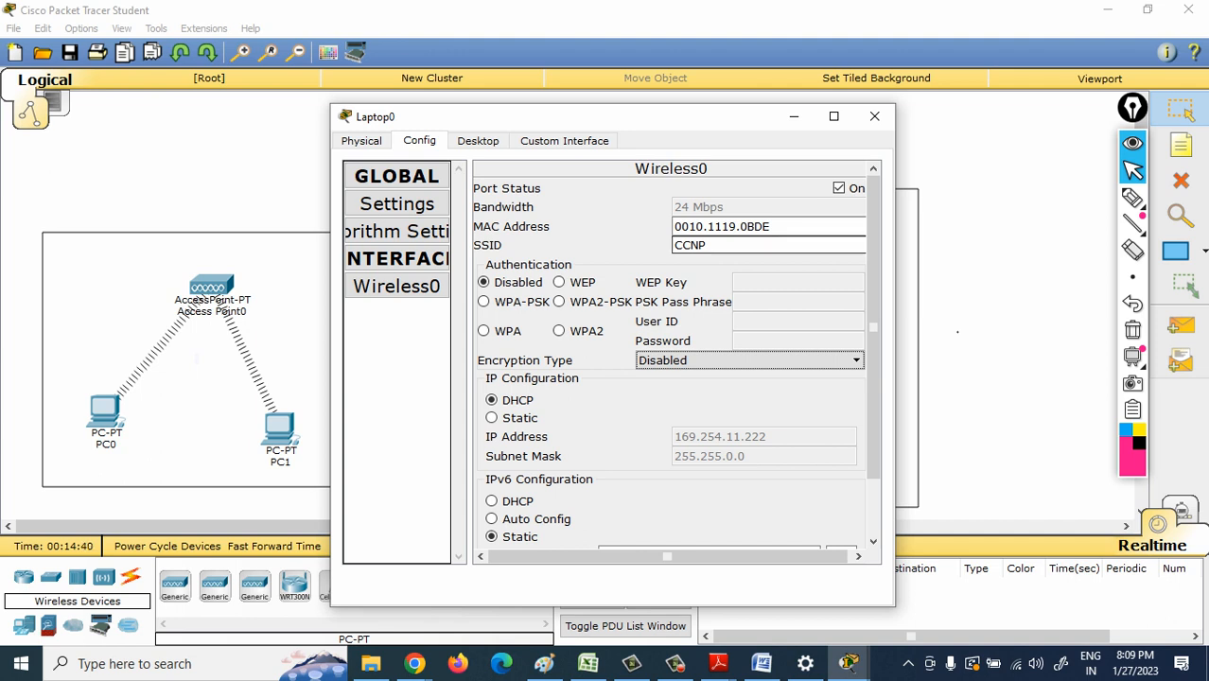
- Switch Laptop0's Wireless0 authentication to WEP, paste the WEP key and close the laptop's settings
click(560, 282)
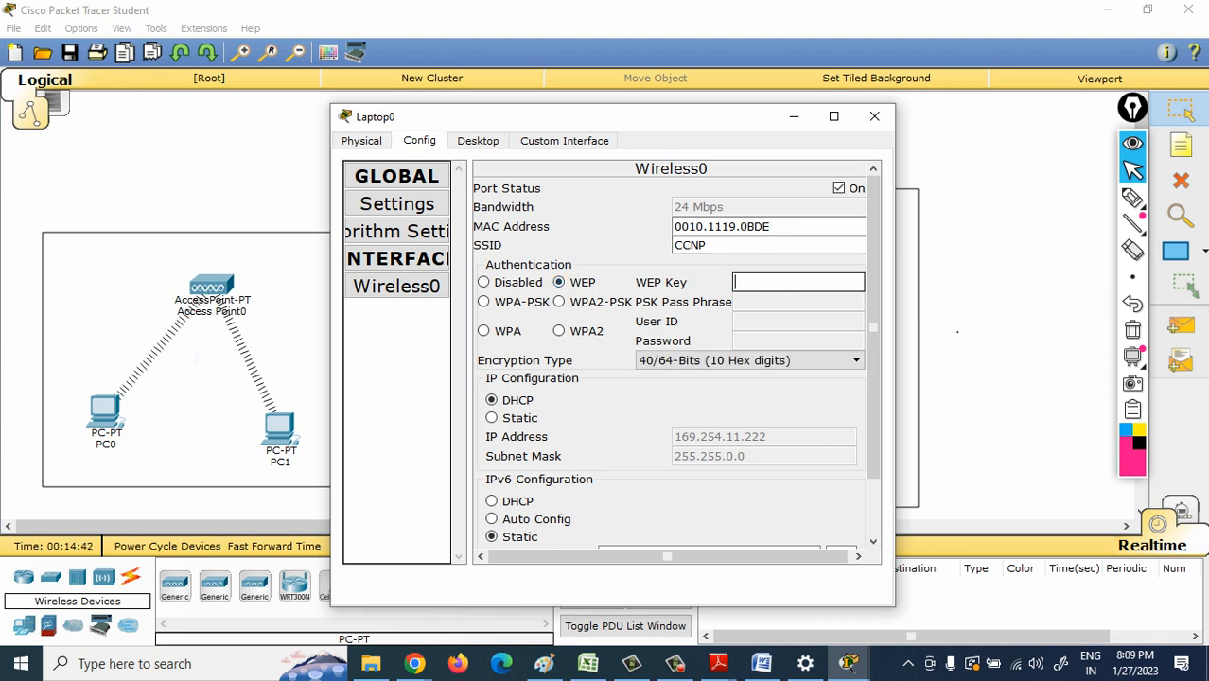
text(1A648C9FE1)
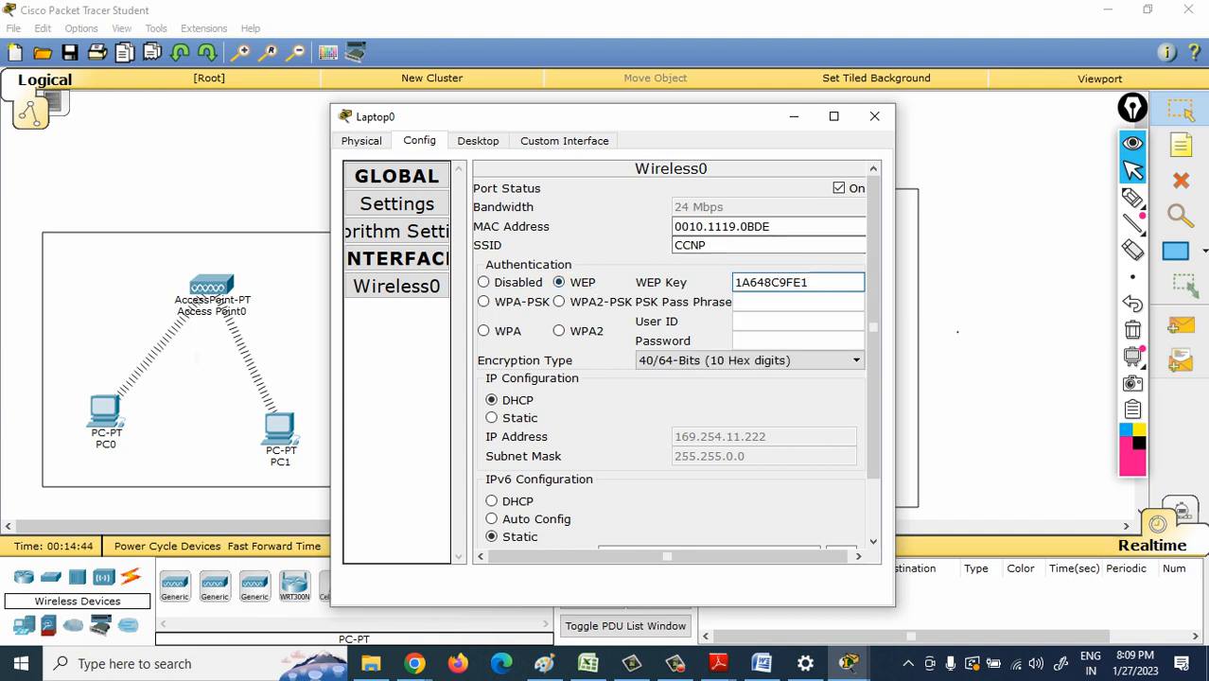
click(875, 117)
- Set the SSID of Laptop1's Wireless0 interface to CCNP
click(832, 432)
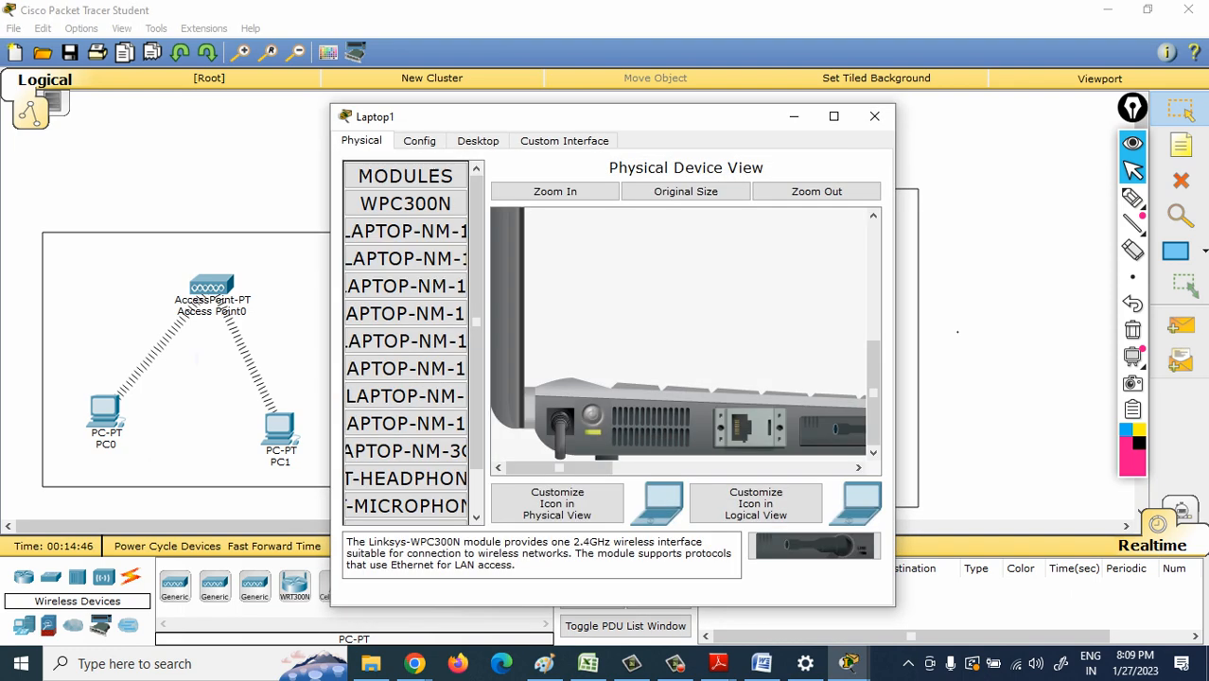
click(419, 140)
click(397, 286)
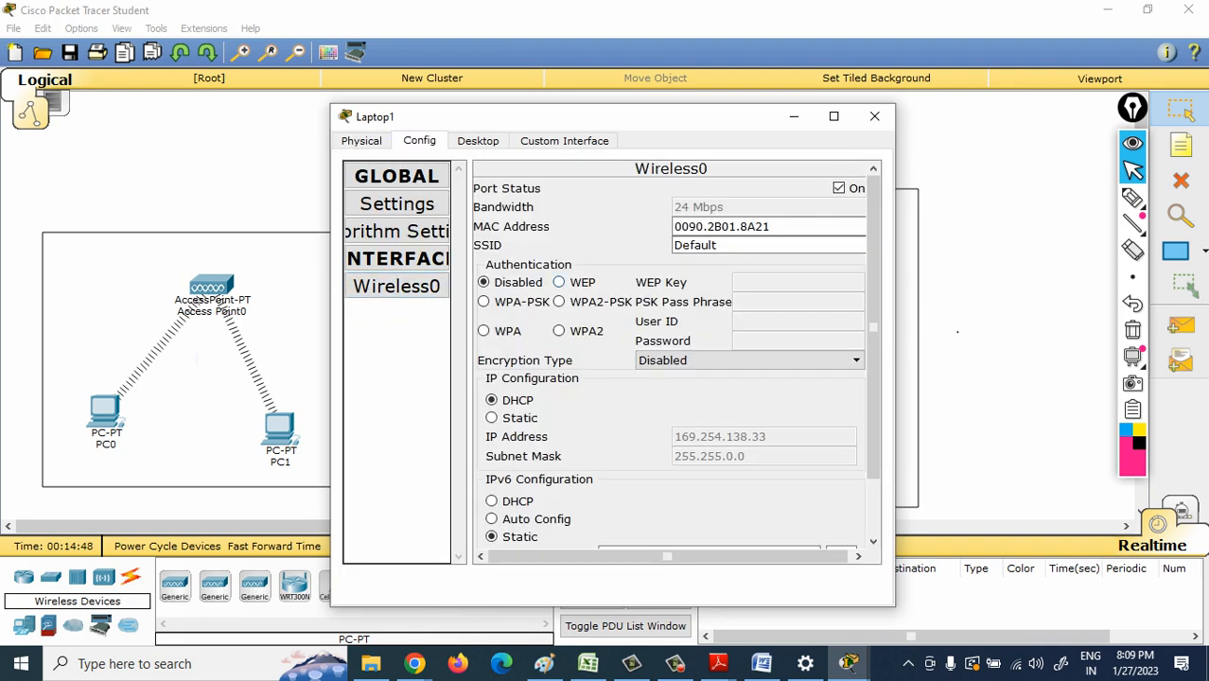
click(744, 246)
key(BackSpace)
key(BackSpace)
key(BackSpace)
key(BackSpace)
key(BackSpace)
key(BackSpace)
key(BackSpace)
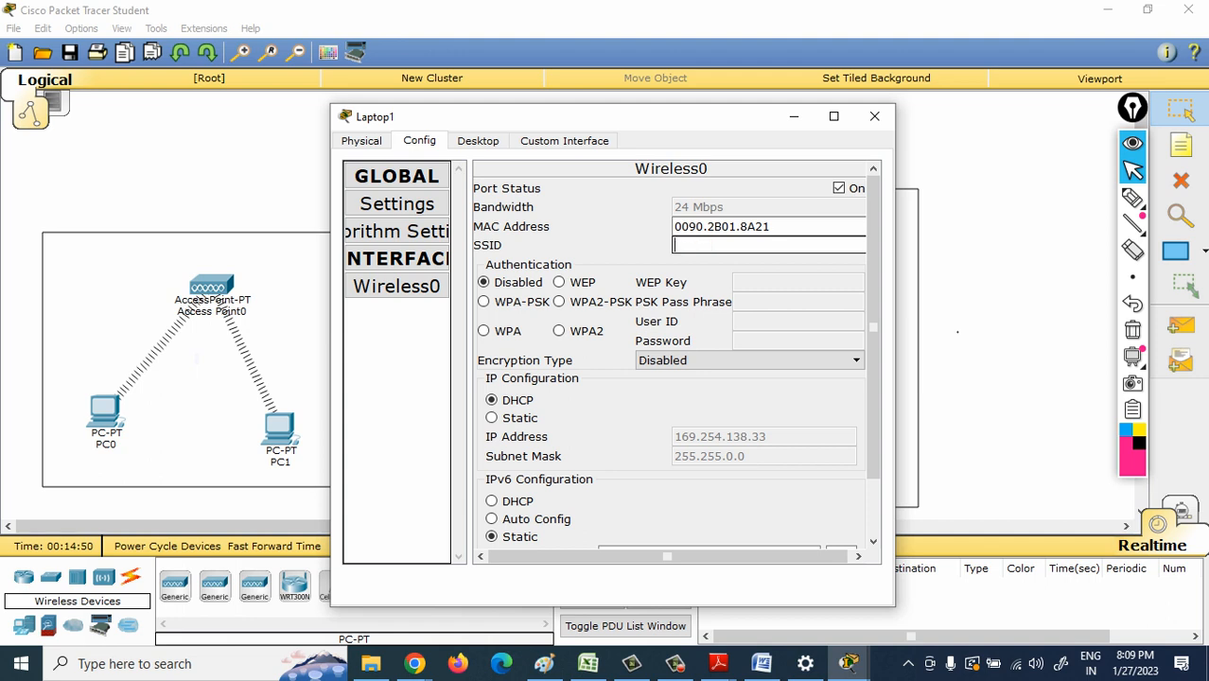
text(CCNP)
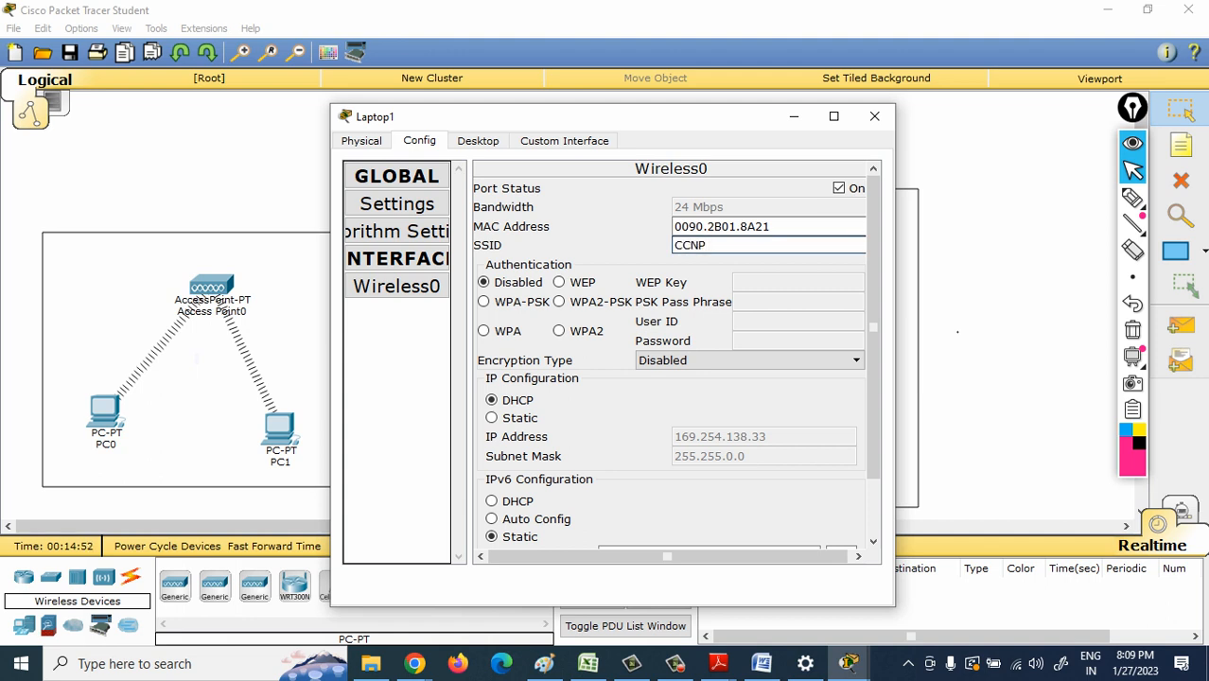
- Enable WEP authentication on Laptop1 with the same WEP key, and move Access Point1 slightly right to sit midway between the laptops
click(560, 282)
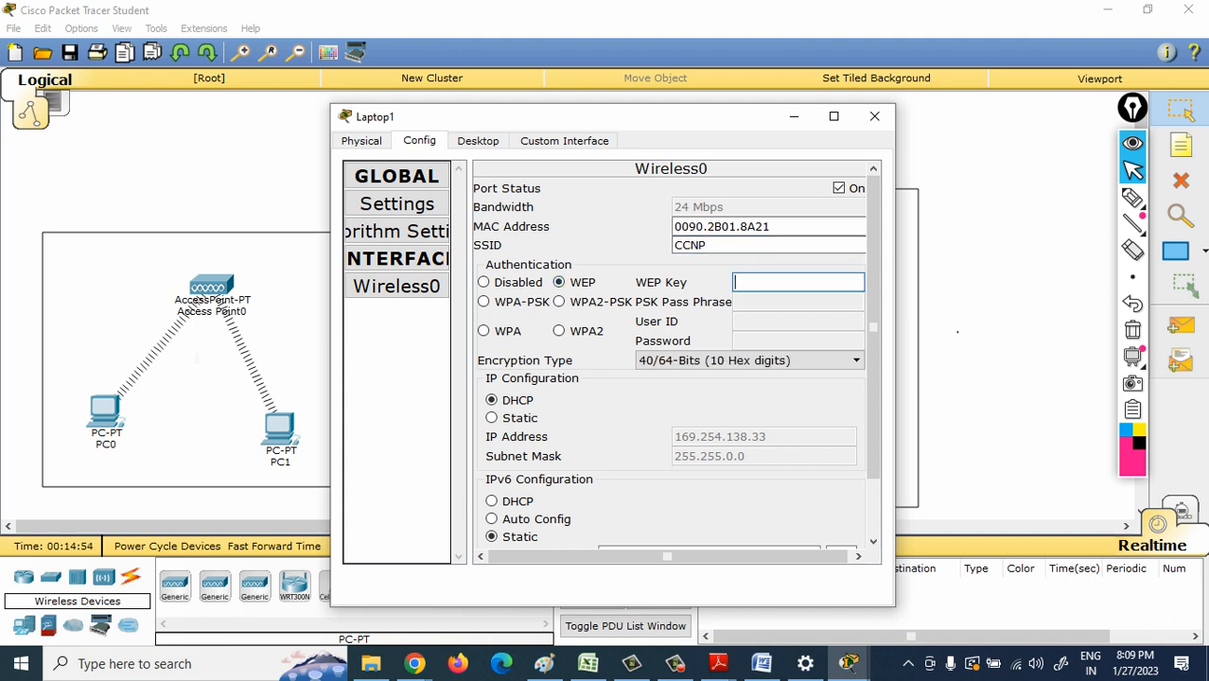
text(1A648C9FE)
key(BackSpace)
text(1)
key(Escape)
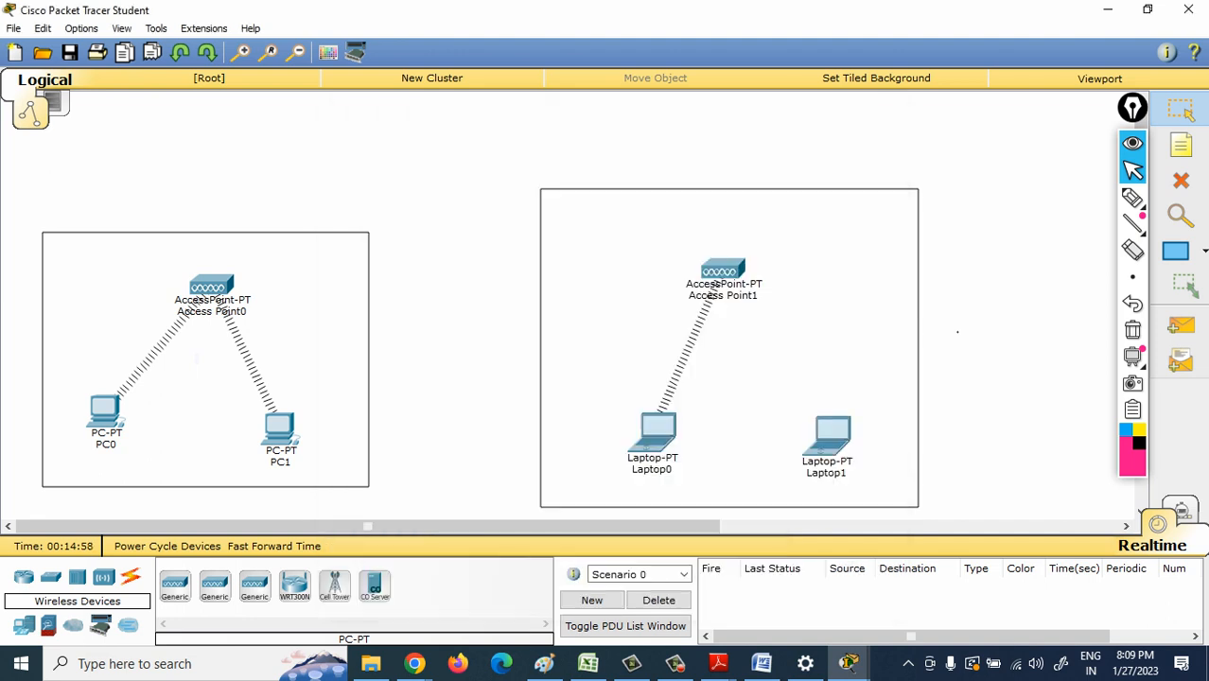
drag(723, 270, 757, 271)
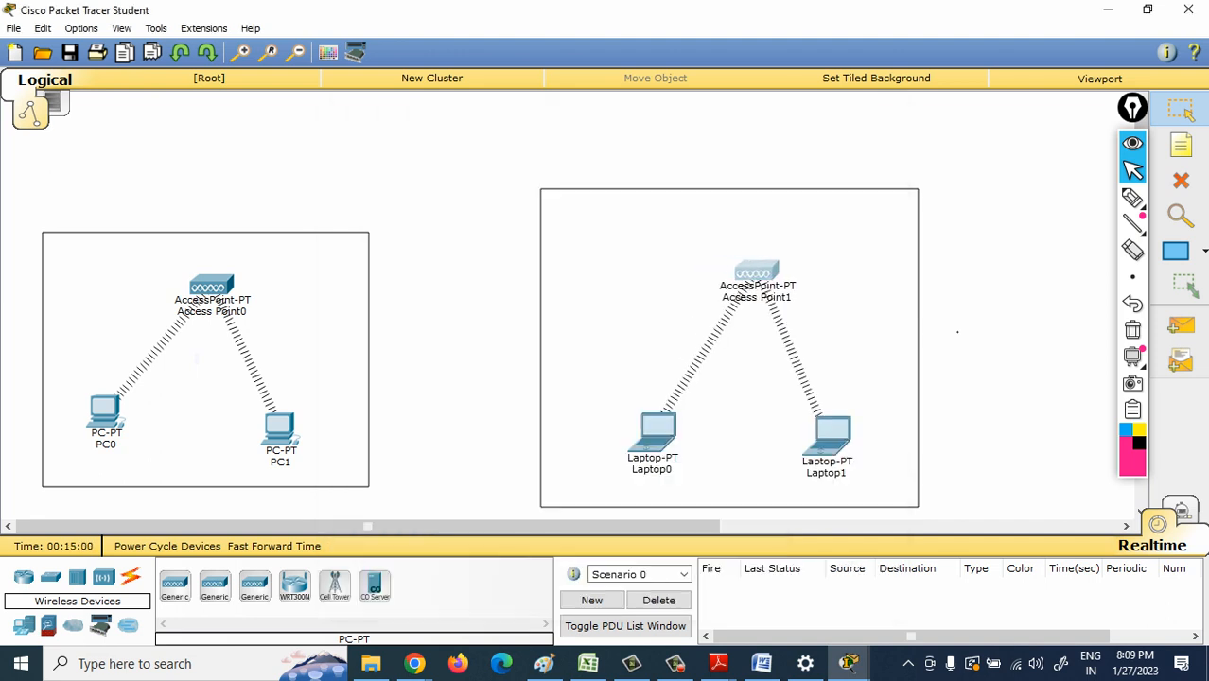
- Give Laptop0 the static IP address 10.0.0.4 with the default subnet mask 255.0.0.0
click(658, 431)
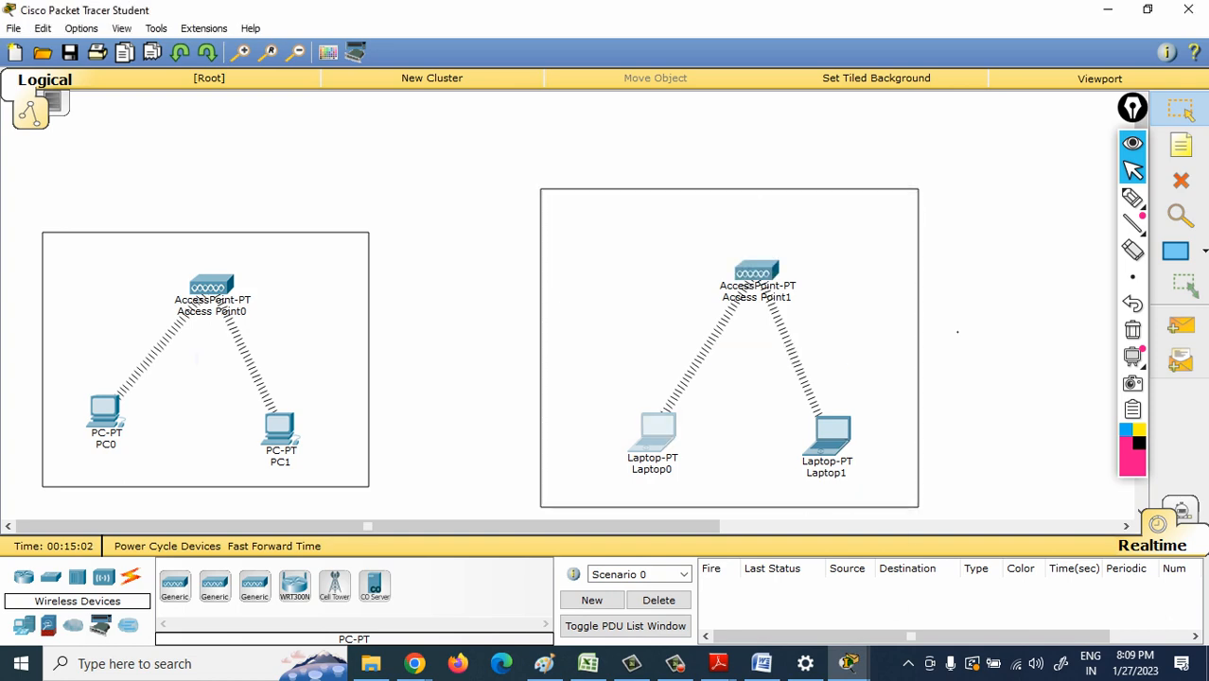
click(478, 140)
click(396, 207)
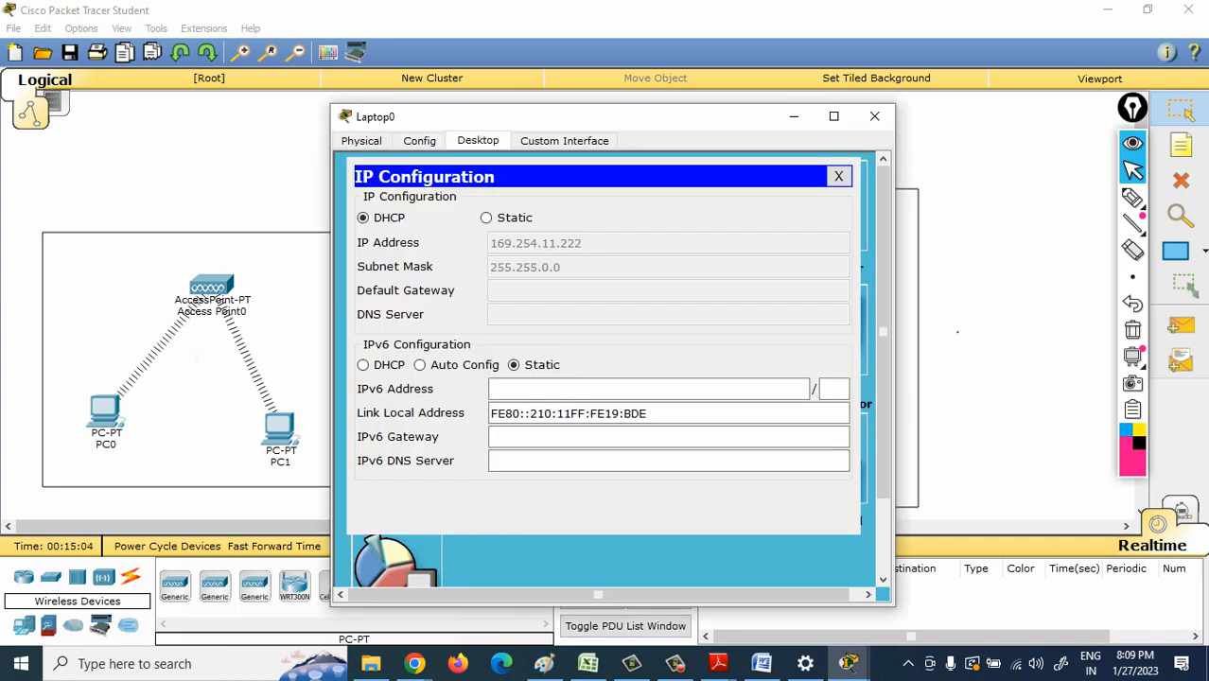
click(487, 218)
click(530, 243)
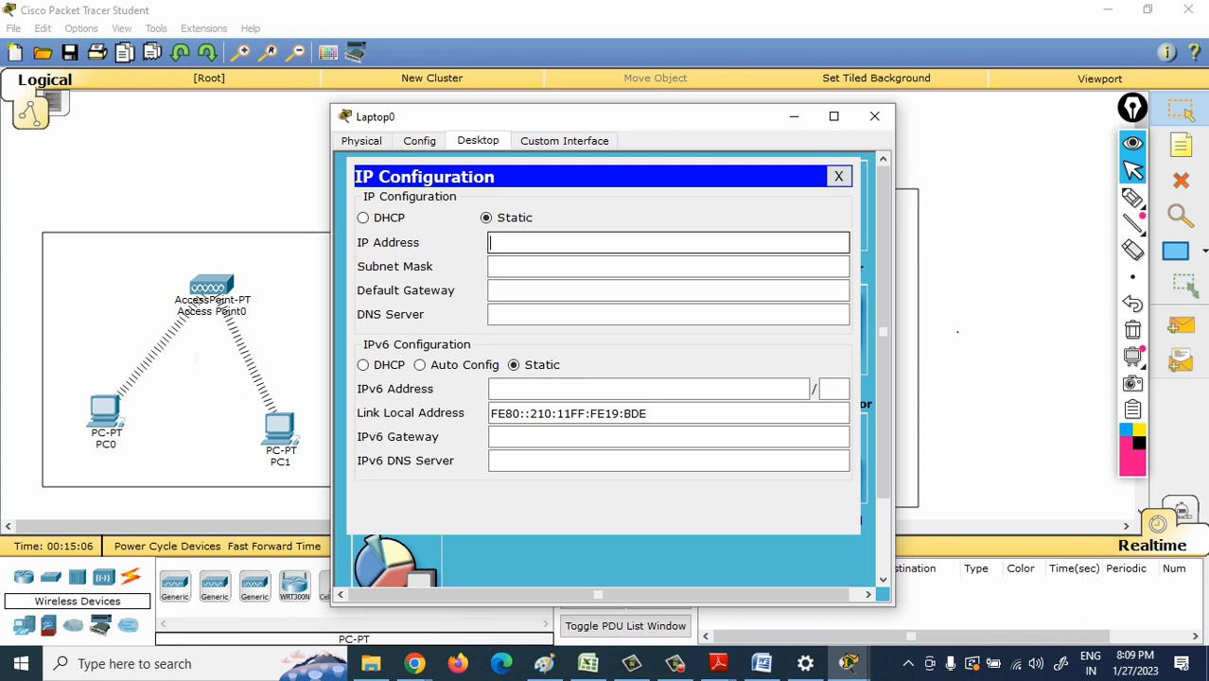
text(10.0.0.4)
key(Tab)
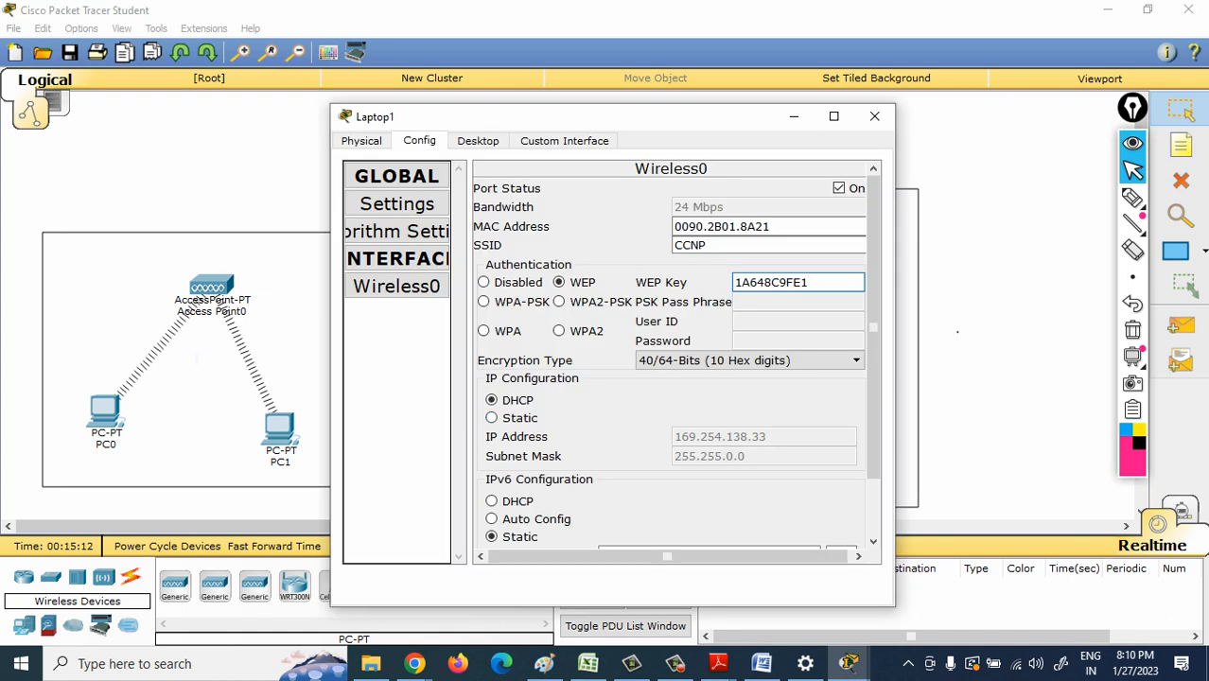
- Give Laptop1 the static IP address 10.0.0.6 with the default subnet mask
click(478, 141)
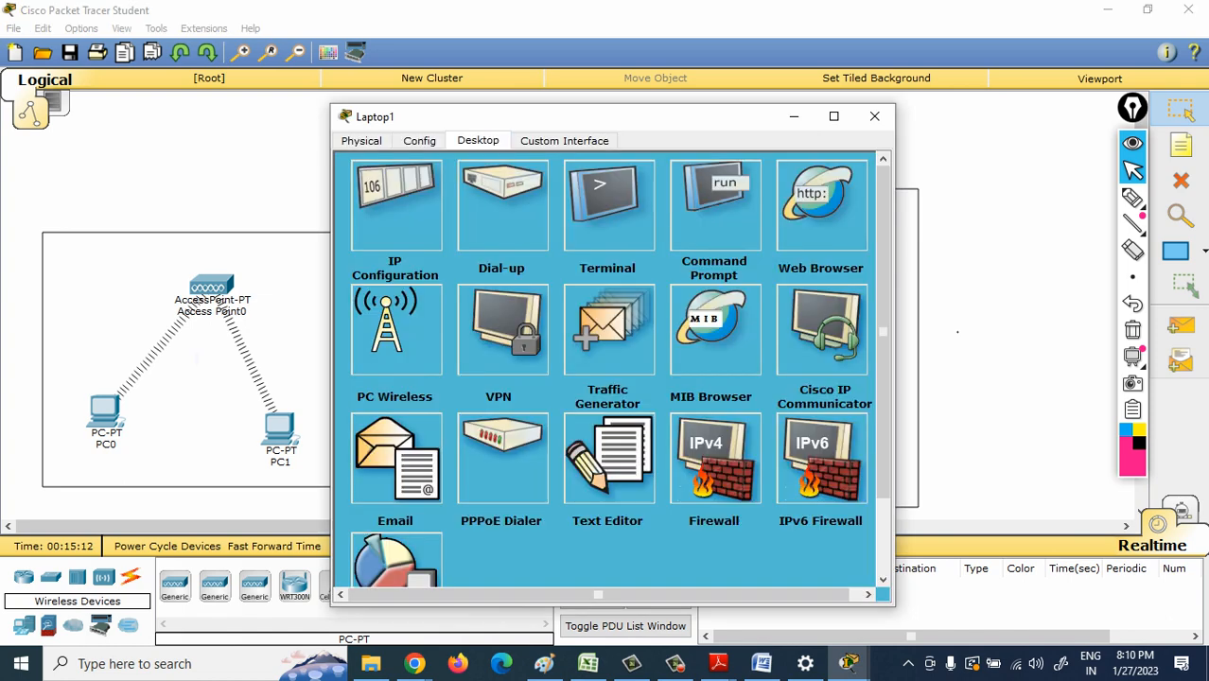
click(394, 197)
click(488, 218)
click(509, 243)
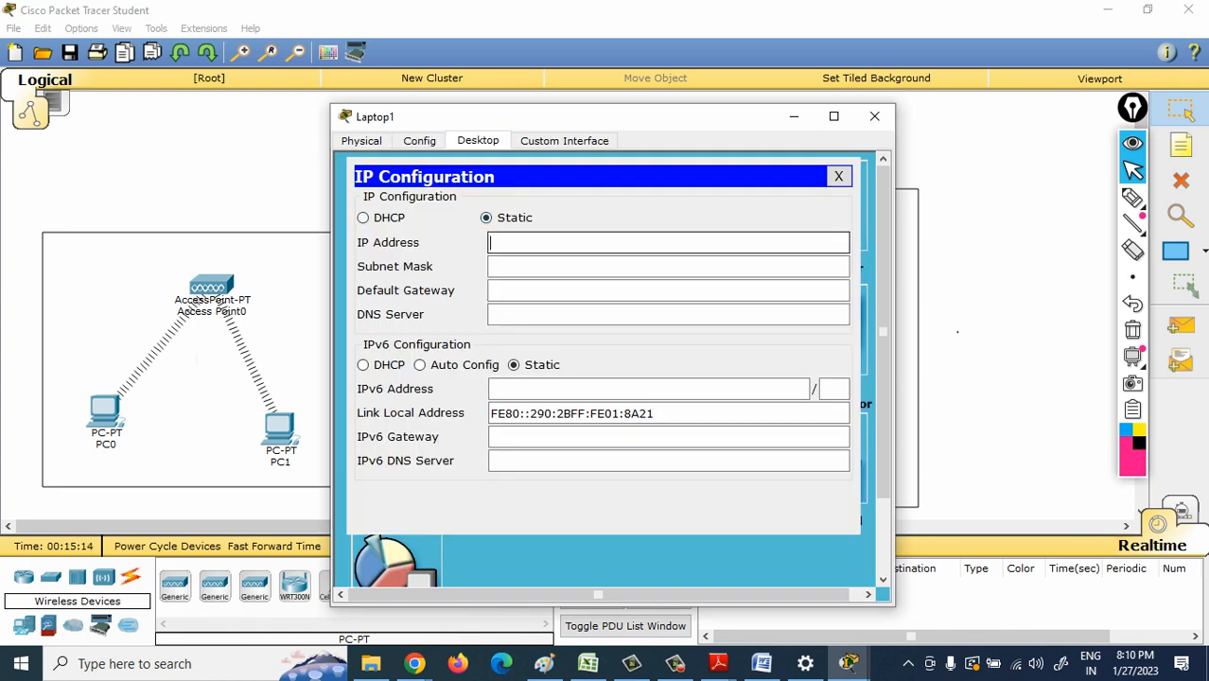
text(10.0.0.6)
key(Tab)
click(875, 116)
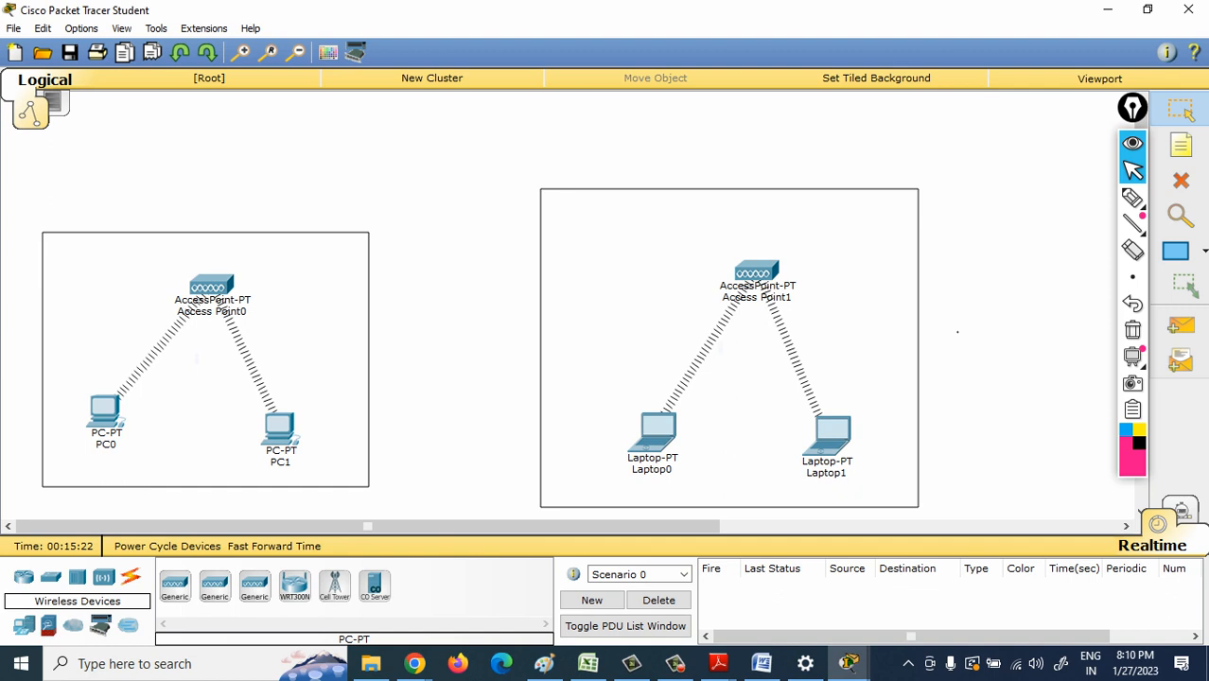
- Move Access Point0 slightly left and up between the two PCs, and switch the workspace to Simulation mode
drag(211, 286, 187, 281)
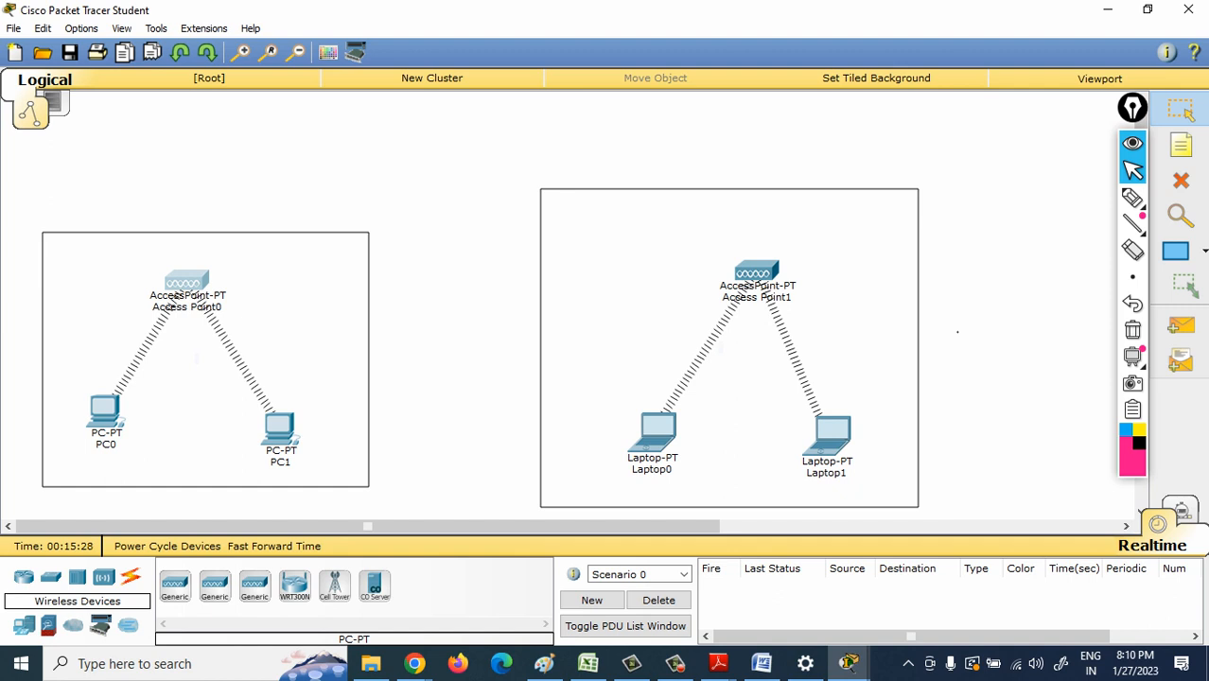
click(105, 412)
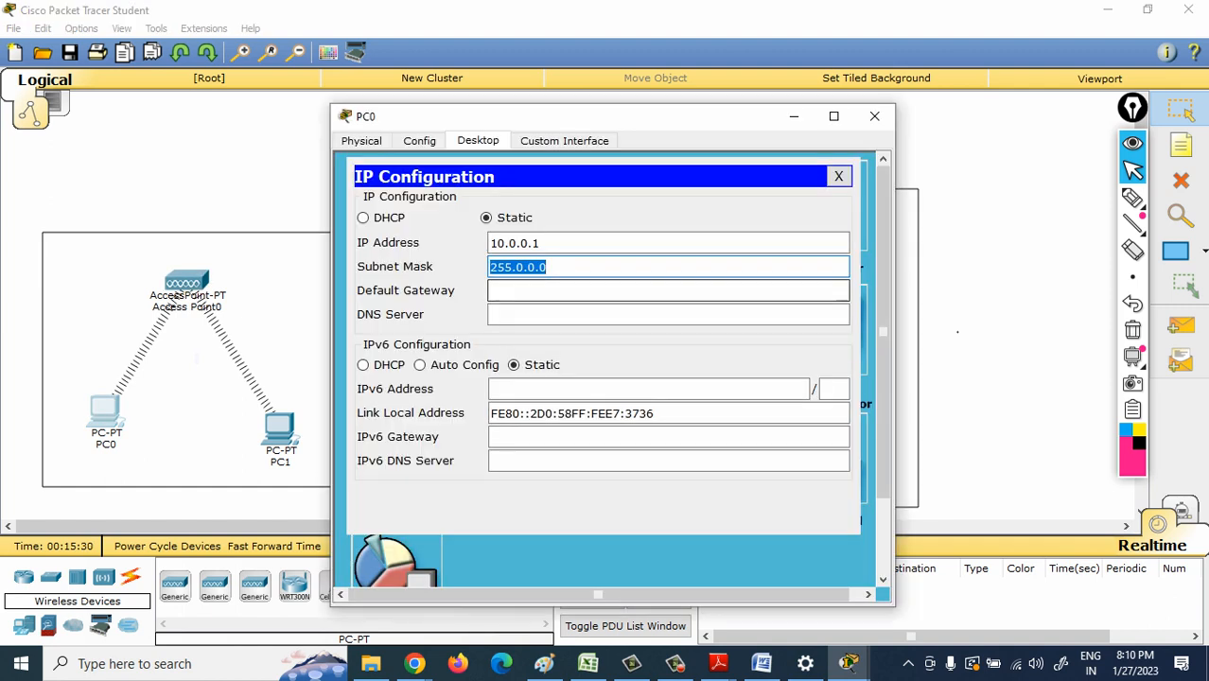
click(855, 117)
click(1180, 511)
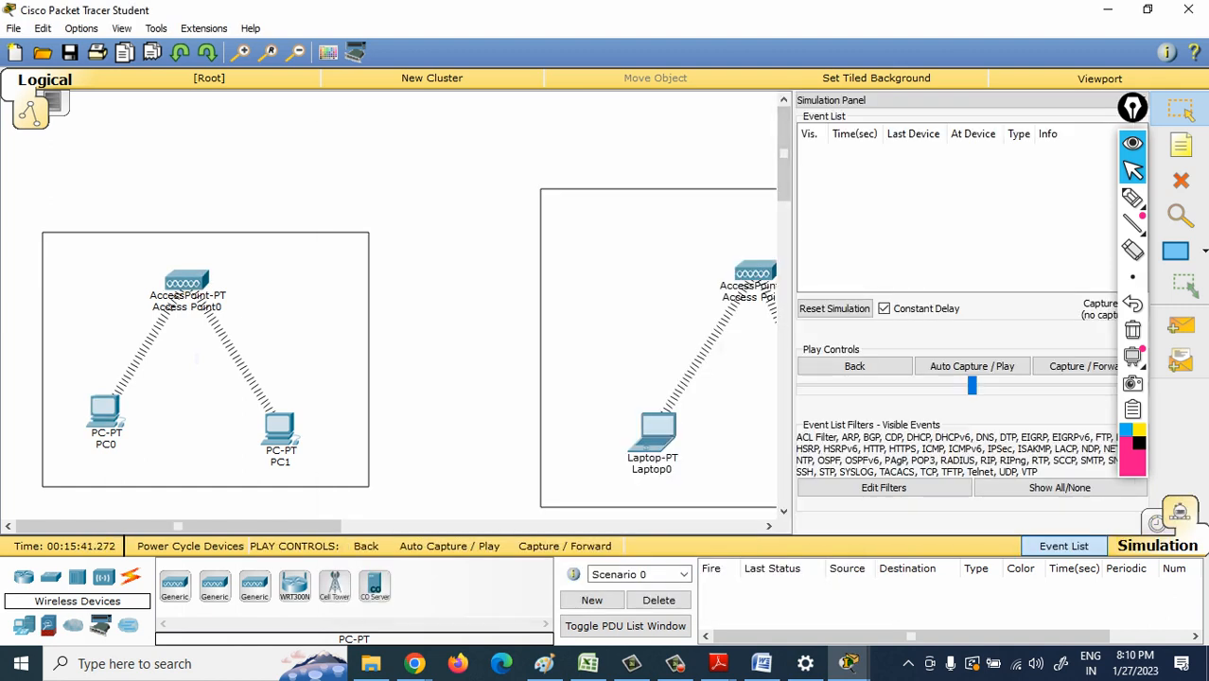
- Ping 10.0.0.2 from PC0's command prompt
click(105, 411)
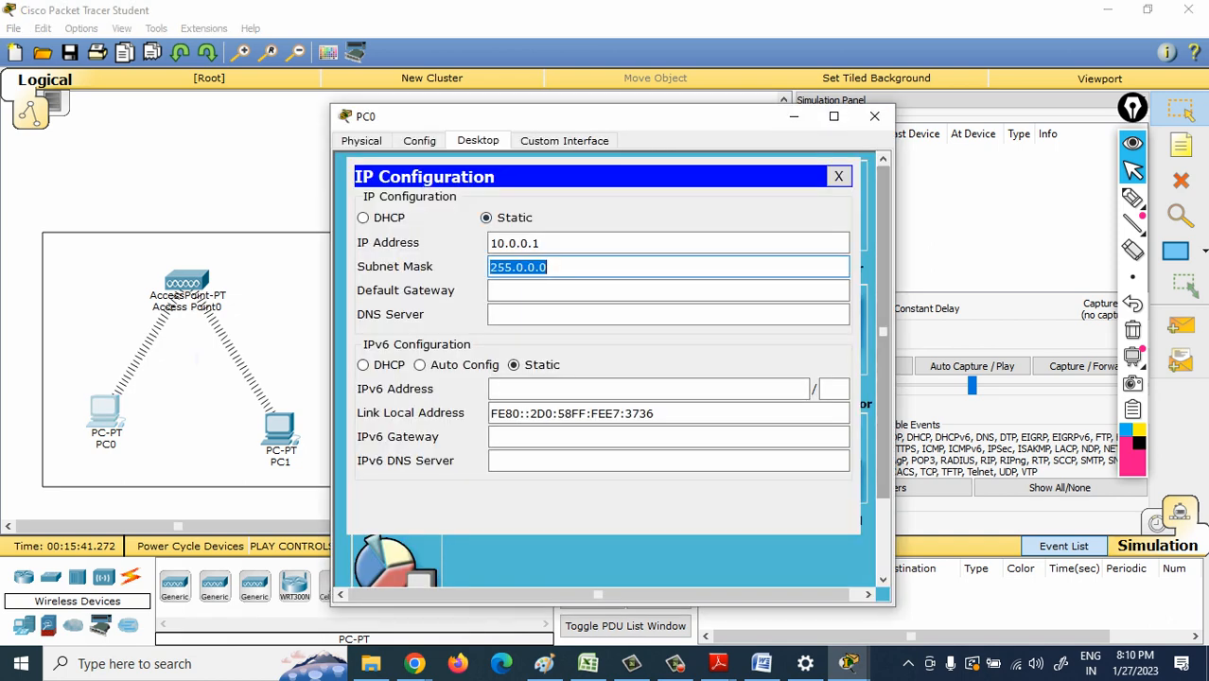
click(839, 176)
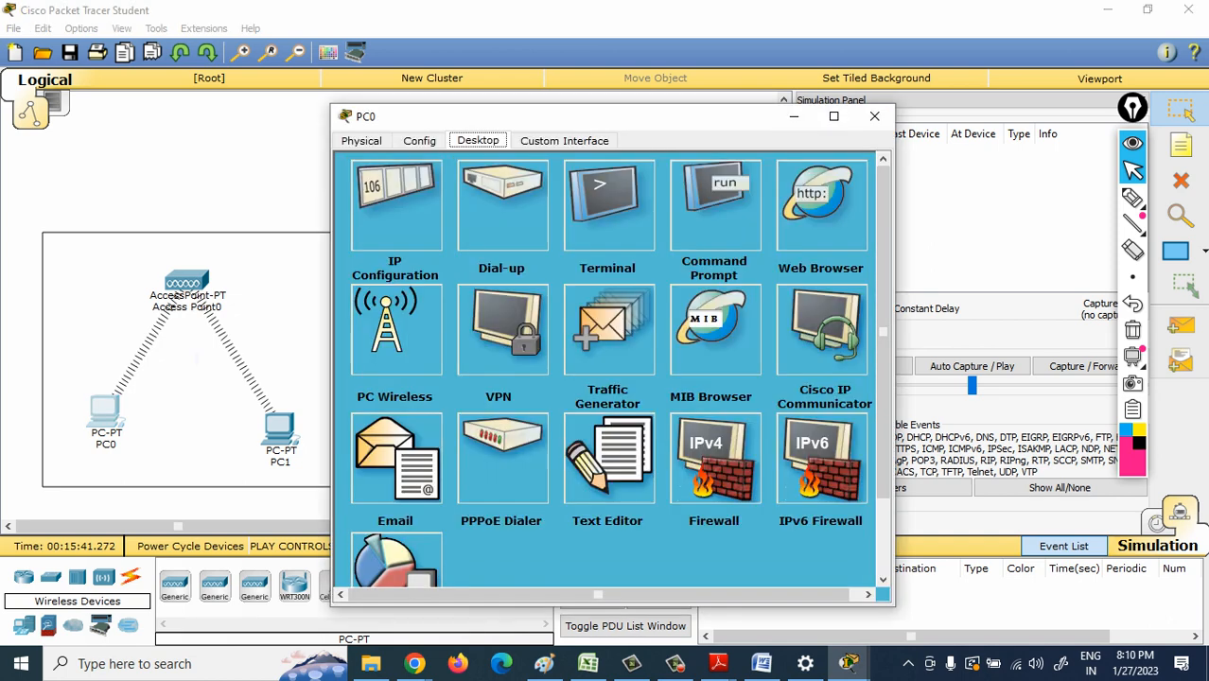
click(715, 204)
text(p)
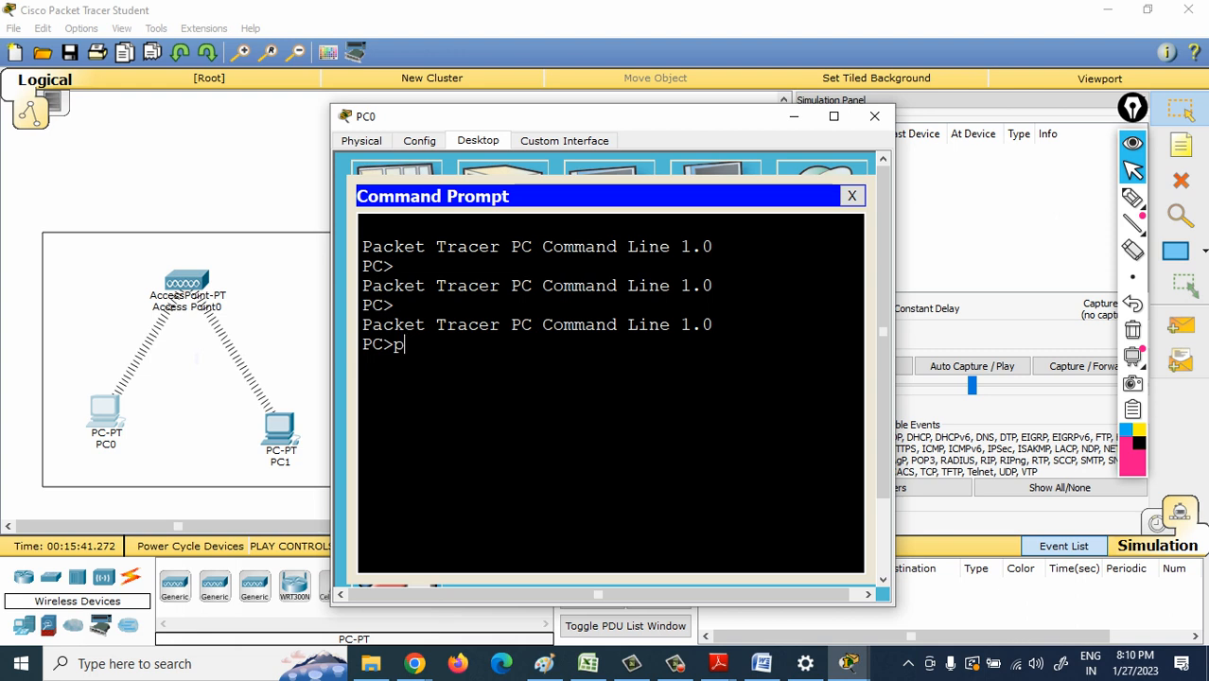
text(ing 10.0.0.2)
key(Return)
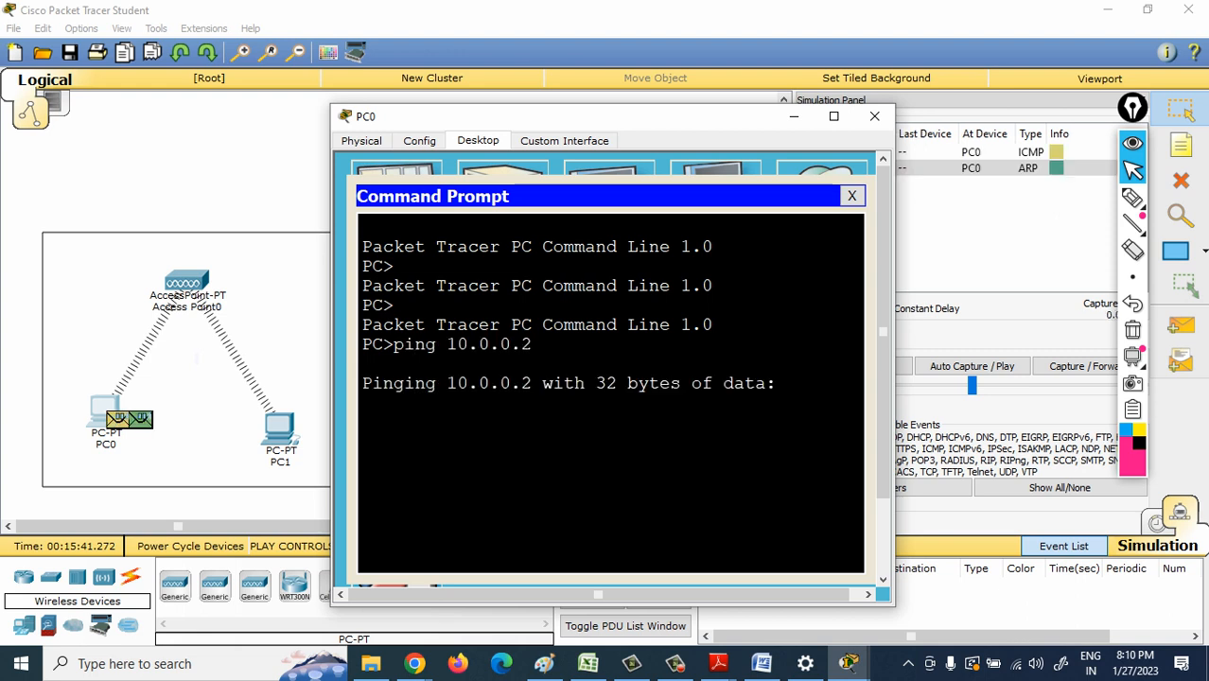
- Return to the workspace and advance the simulation event by event, following the ARP and ICMP packets between PC0 and PC1 through Access Point0
click(284, 526)
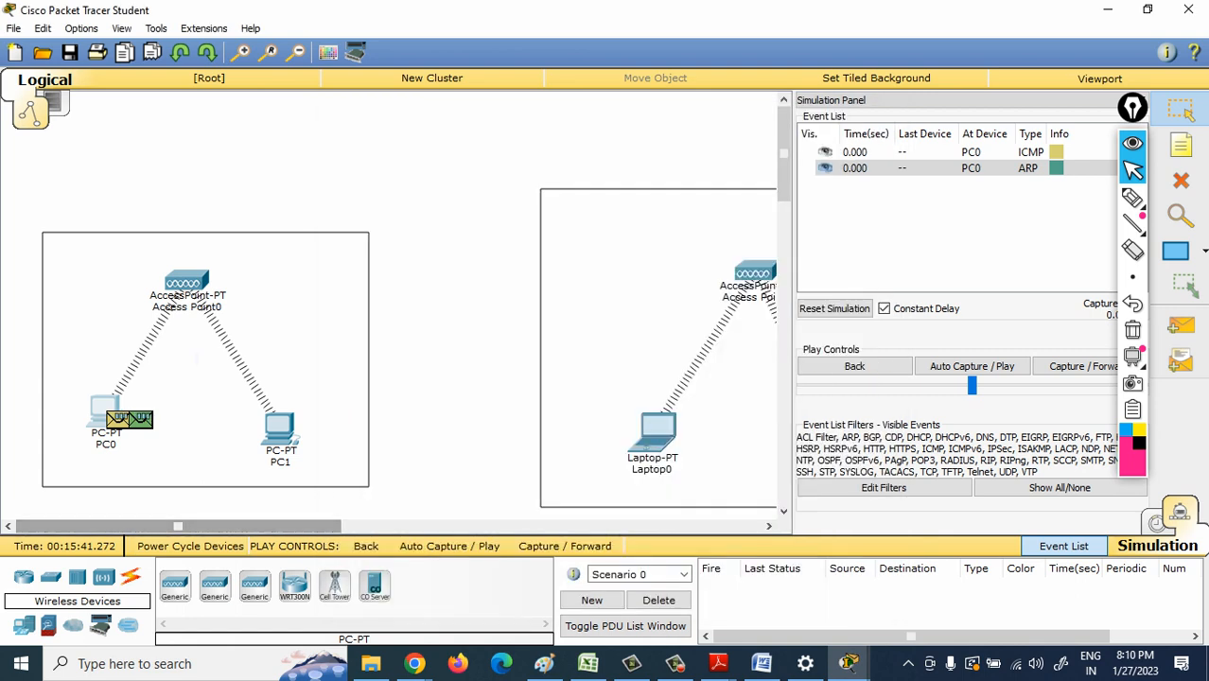
click(565, 546)
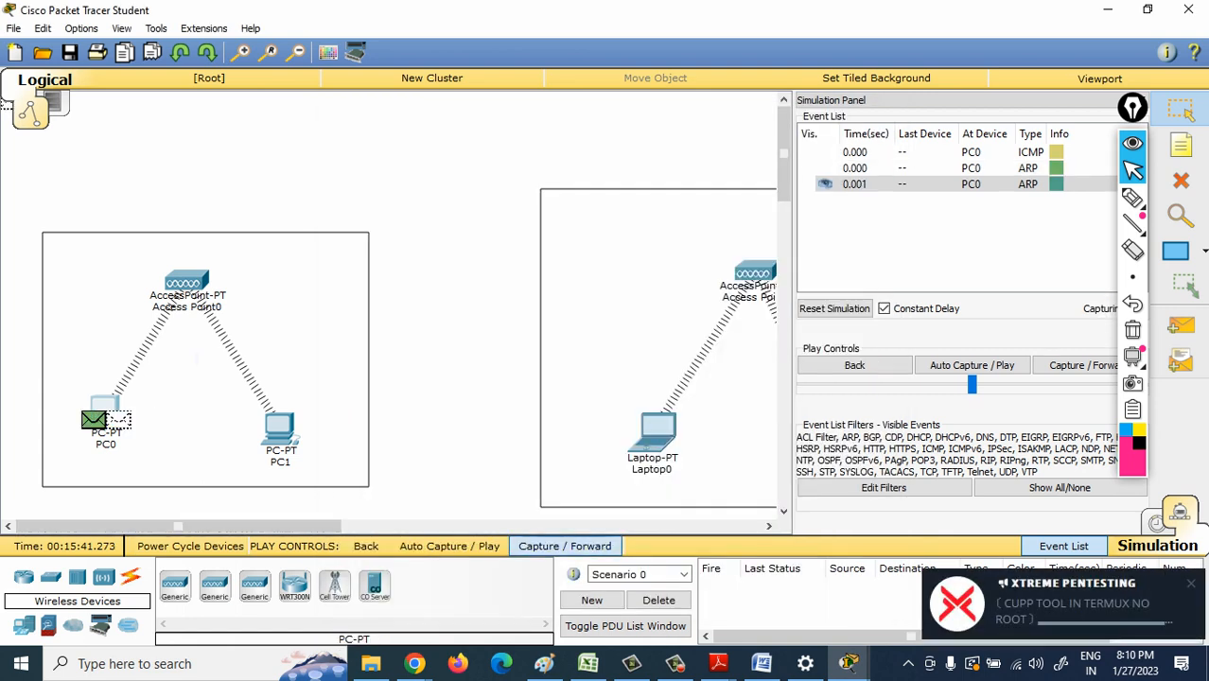
click(564, 546)
click(565, 546)
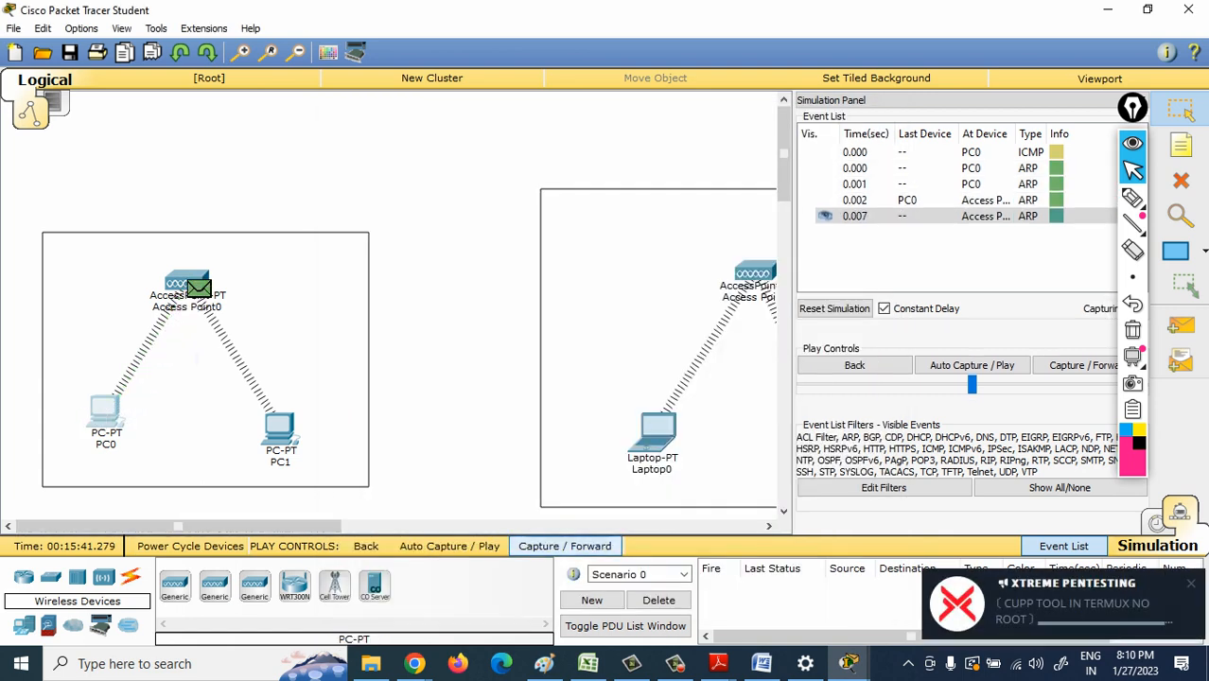
click(565, 546)
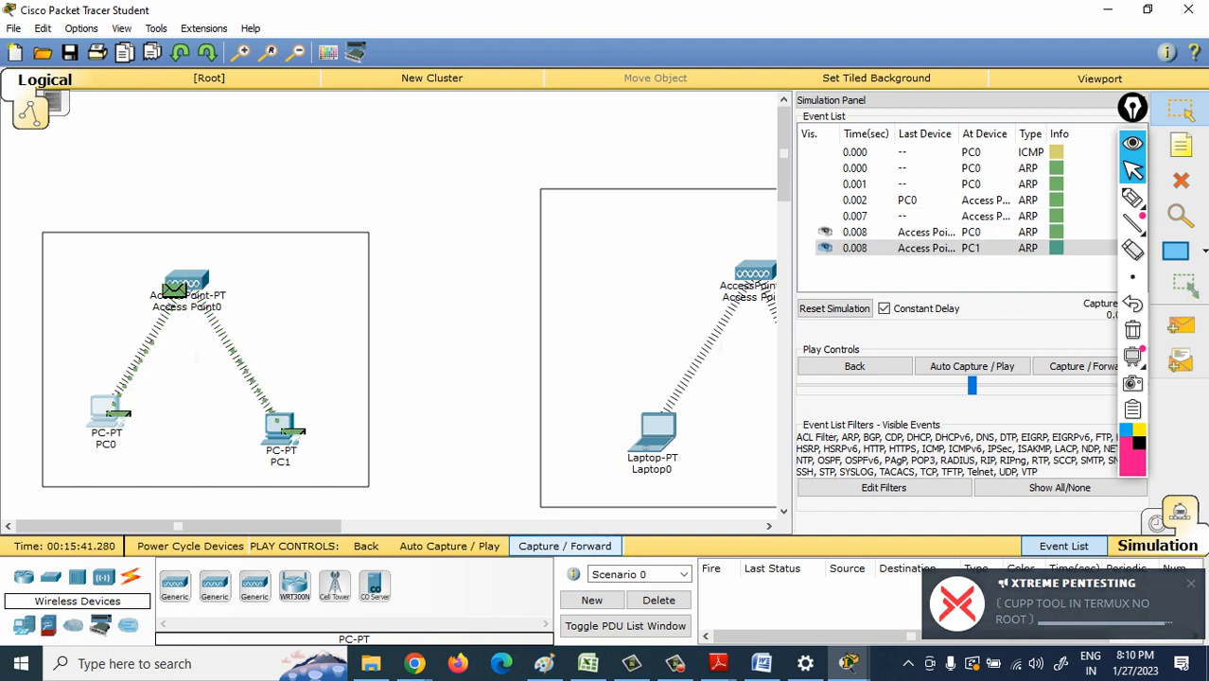
click(565, 546)
click(565, 546)
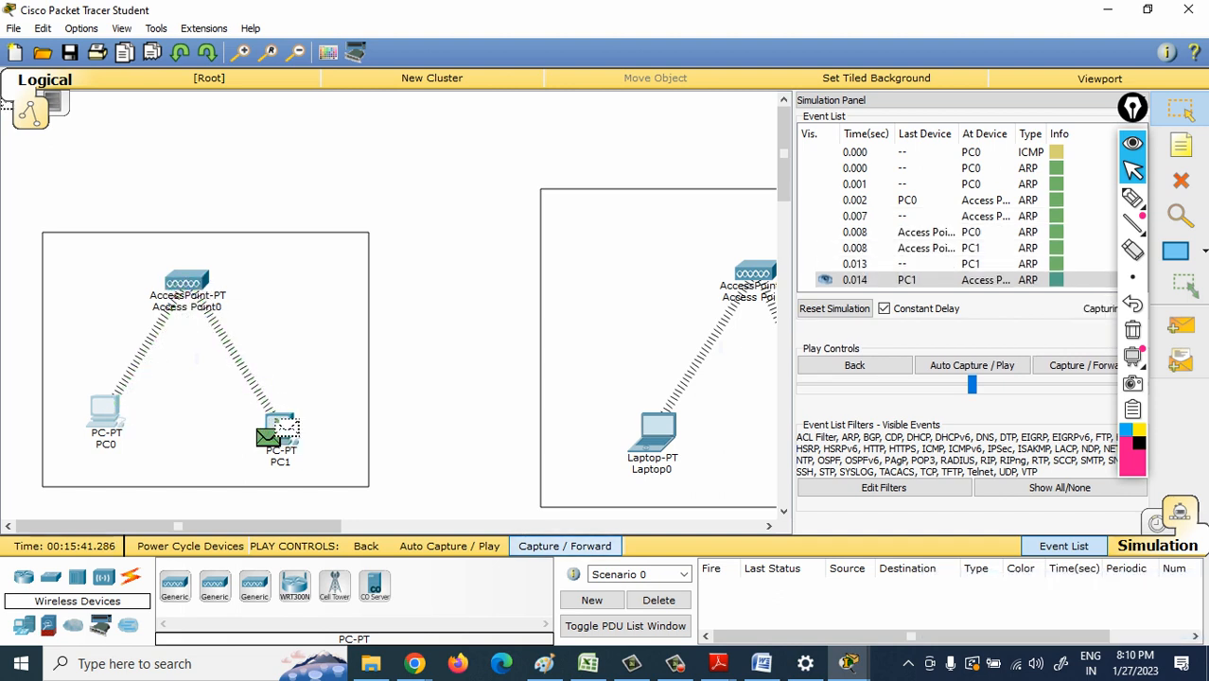
click(565, 546)
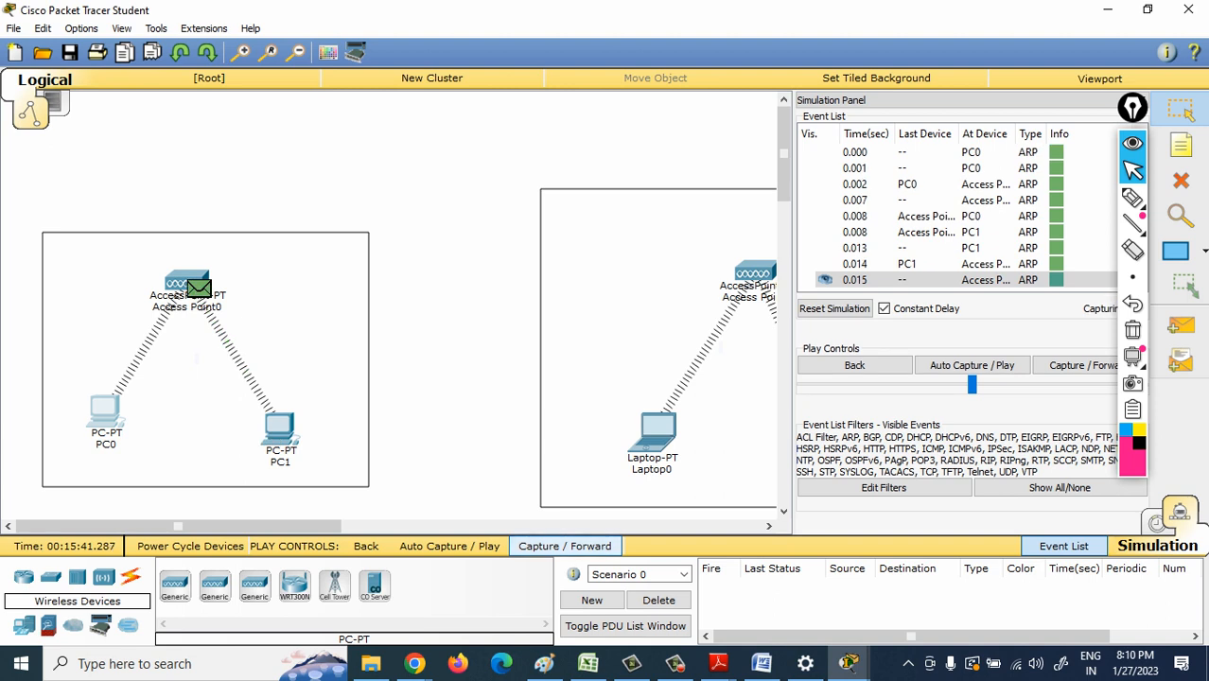
click(565, 546)
click(565, 546)
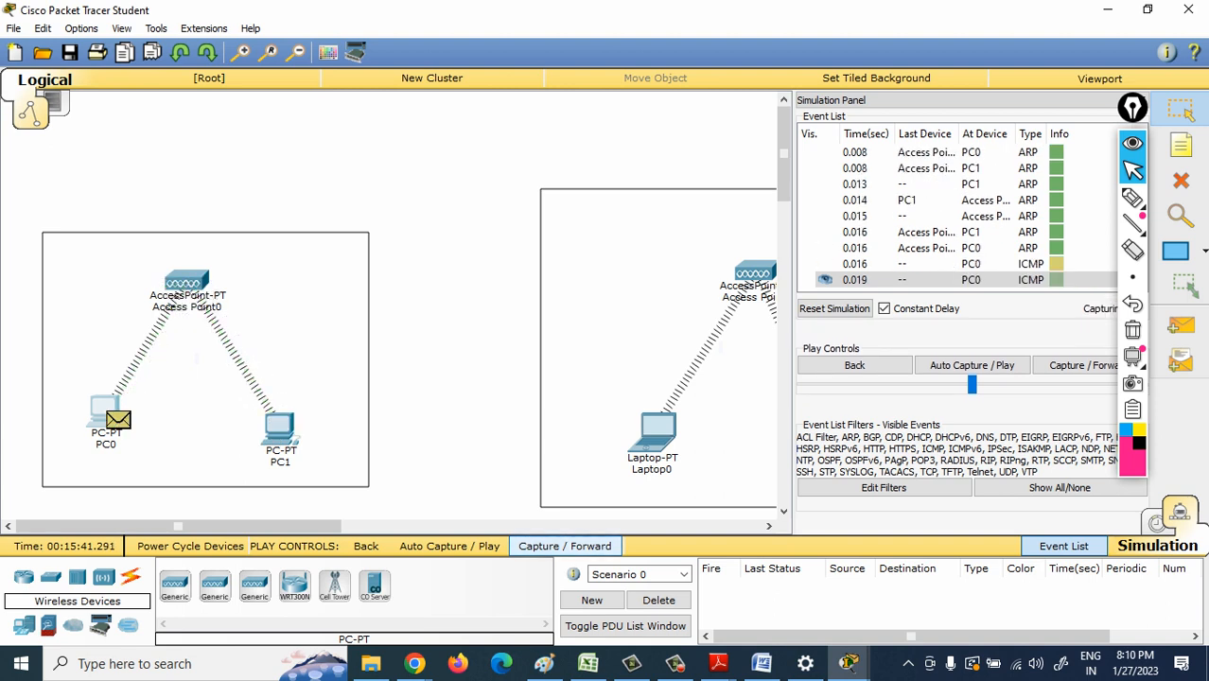
click(565, 546)
click(565, 546)
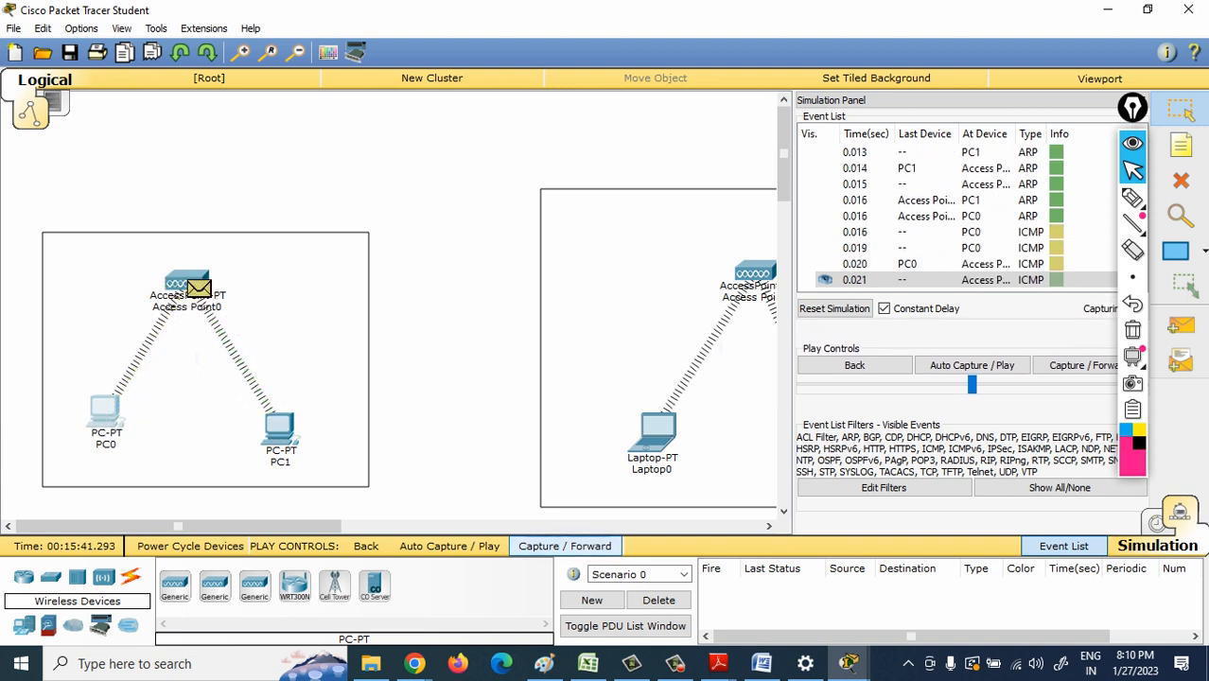
click(565, 546)
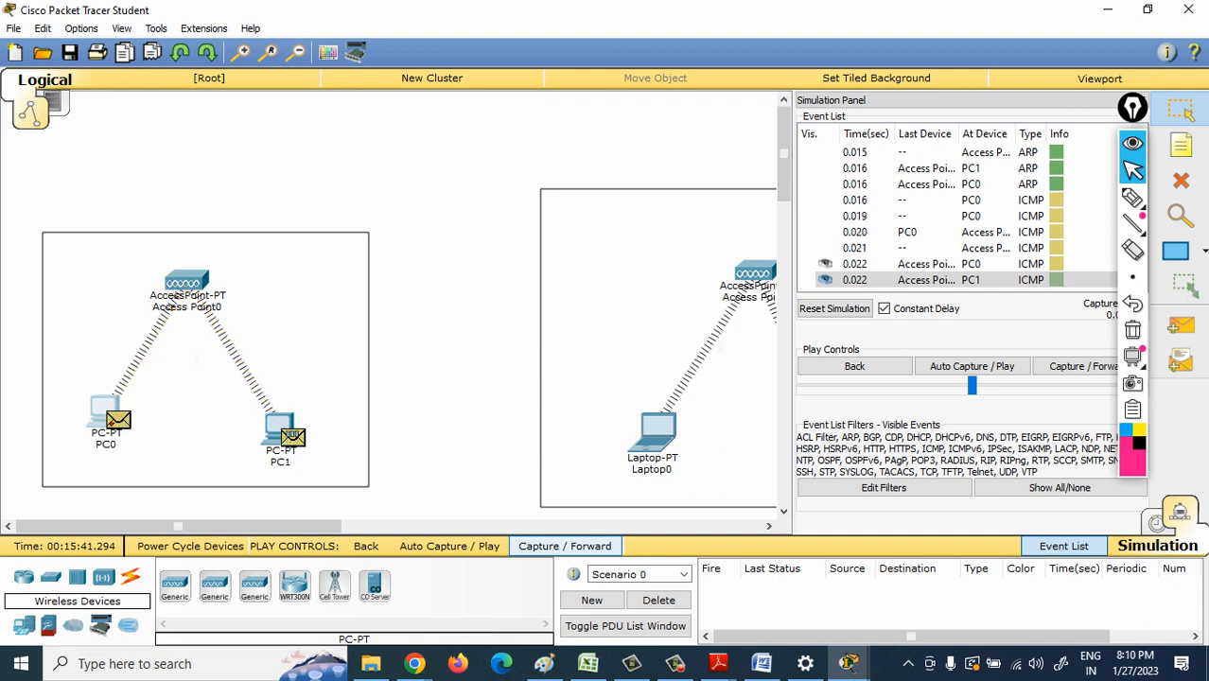
click(565, 546)
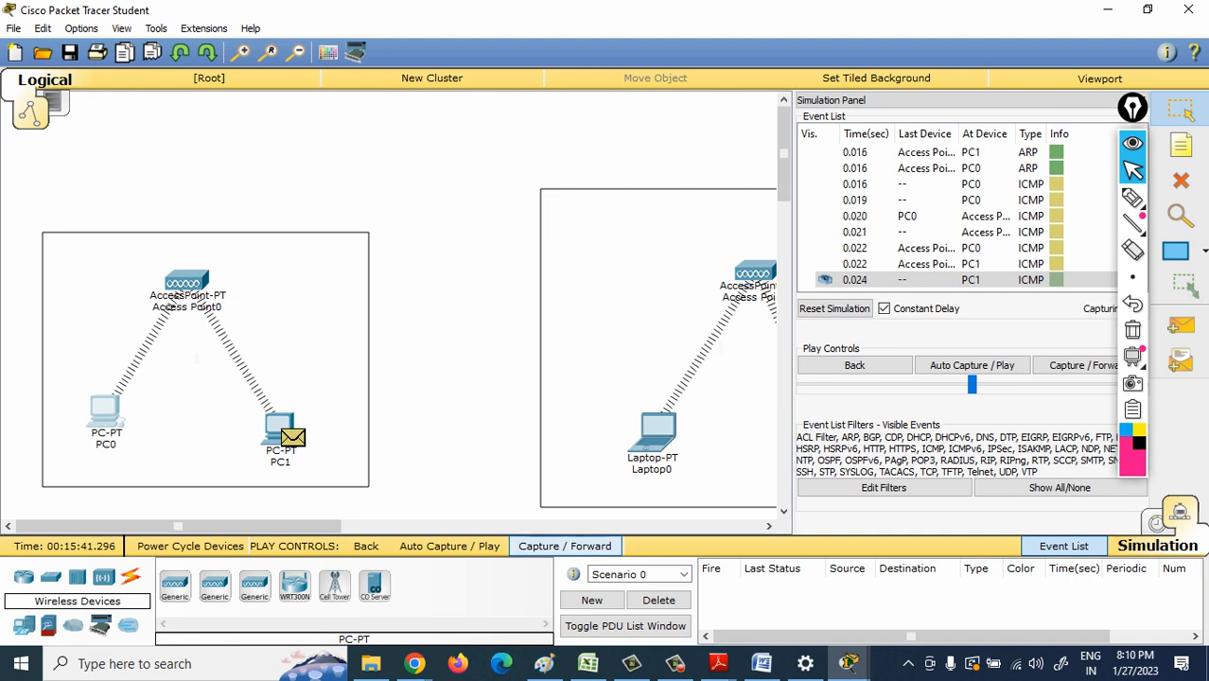
click(565, 546)
click(565, 546)
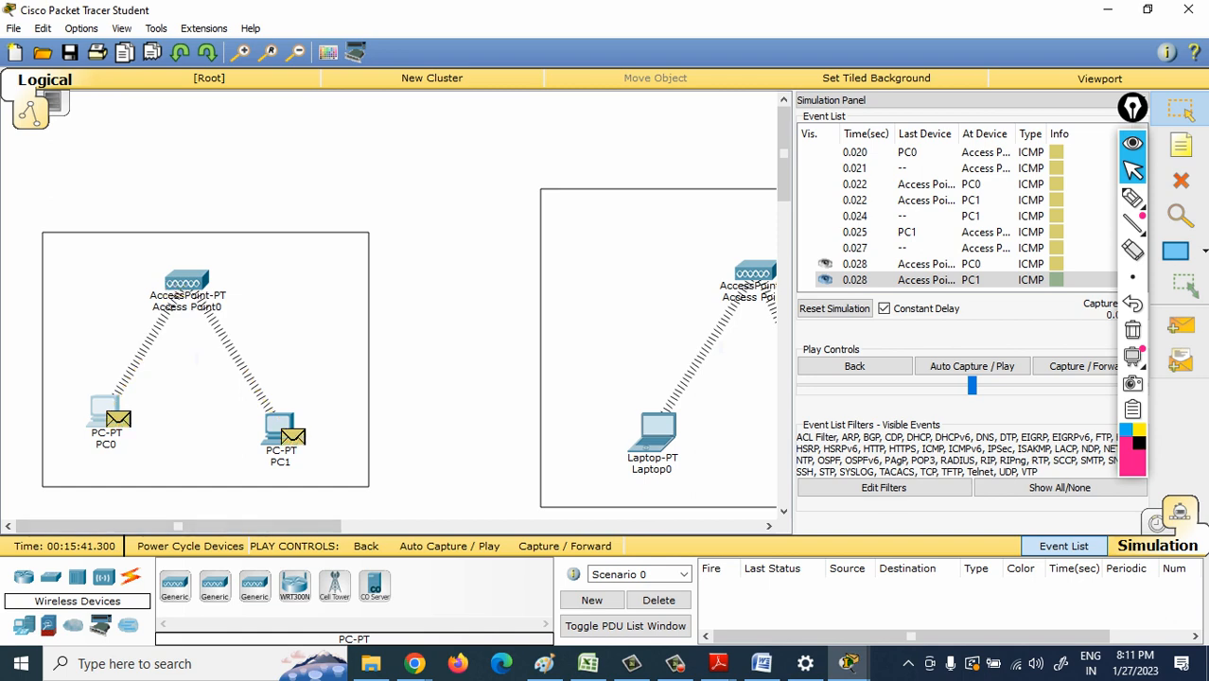
- Check the ping output in PC0's command prompt and open the PDU information of the ICMP packet at PC0
click(104, 413)
drag(382, 422, 454, 462)
click(794, 117)
click(118, 420)
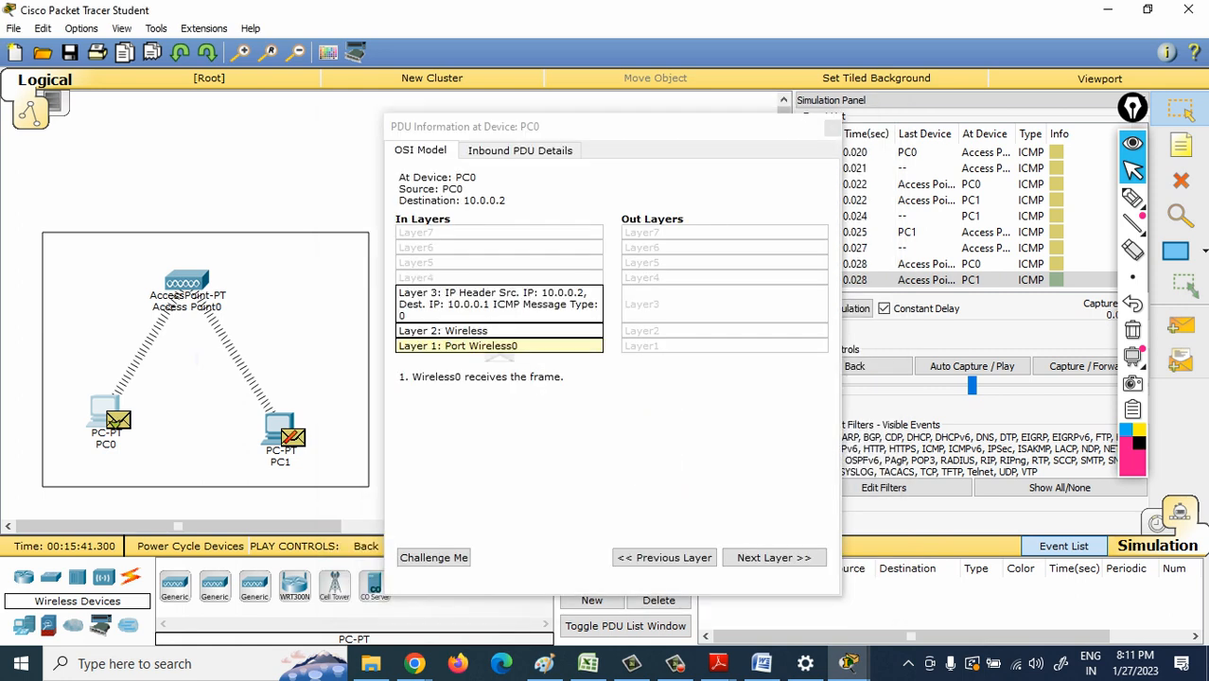
- Examine the inbound PDU details of the ICMP packet at PC0, from the 802.11 frame to the ICMP header, and close the PDU information
click(520, 150)
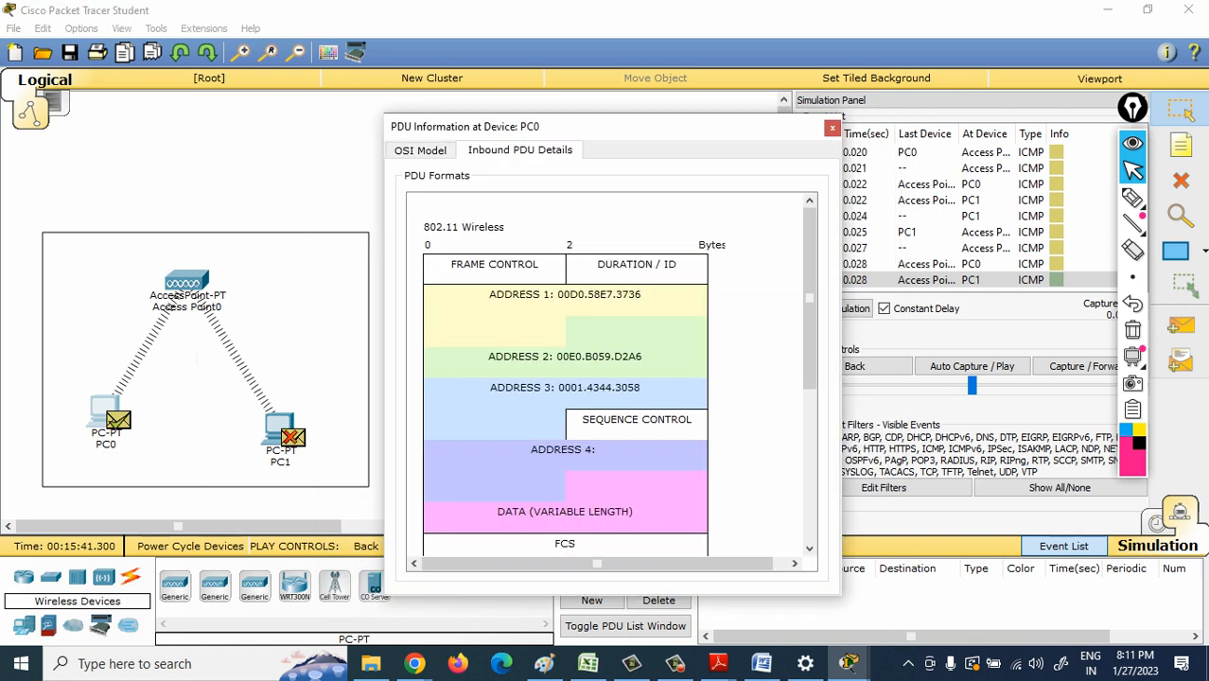
scroll(809, 378, down, 5)
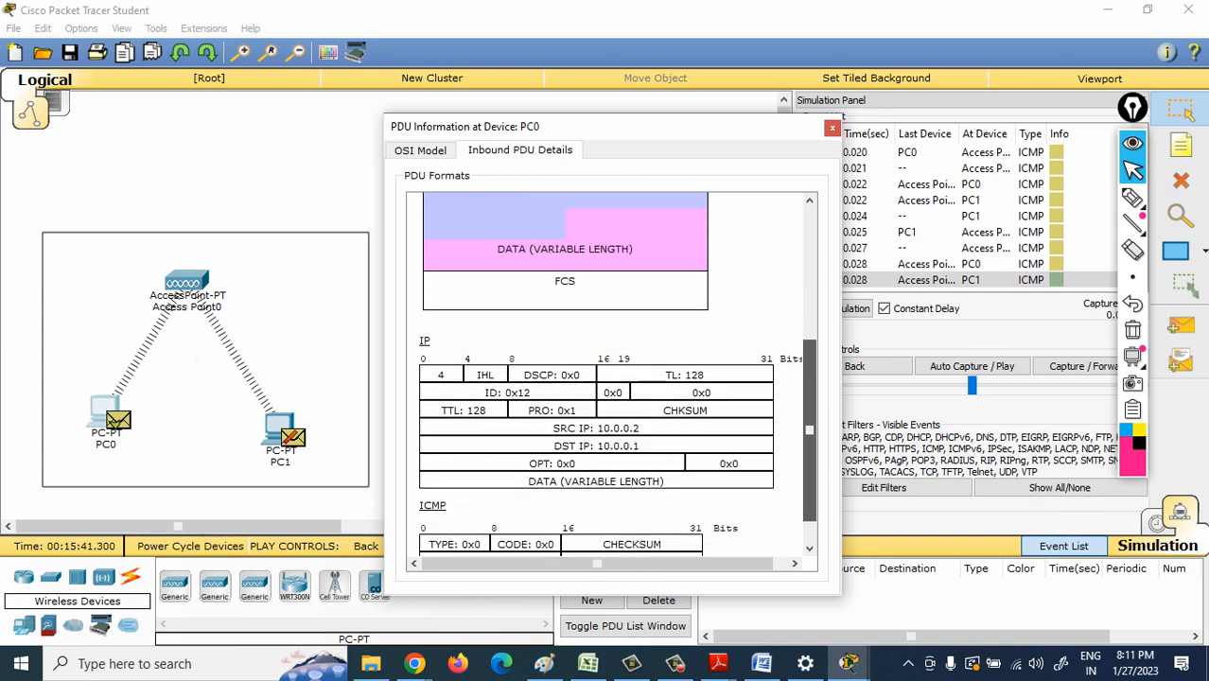
scroll(809, 379, down, 1)
scroll(810, 378, up, 5)
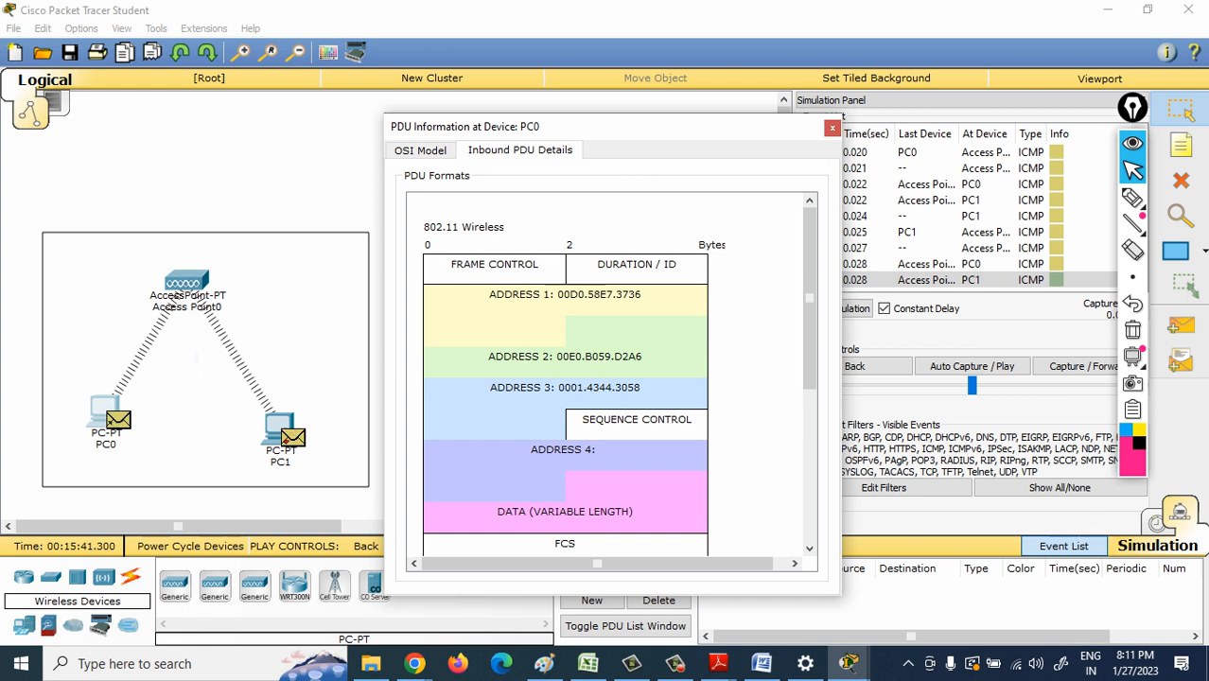
click(832, 128)
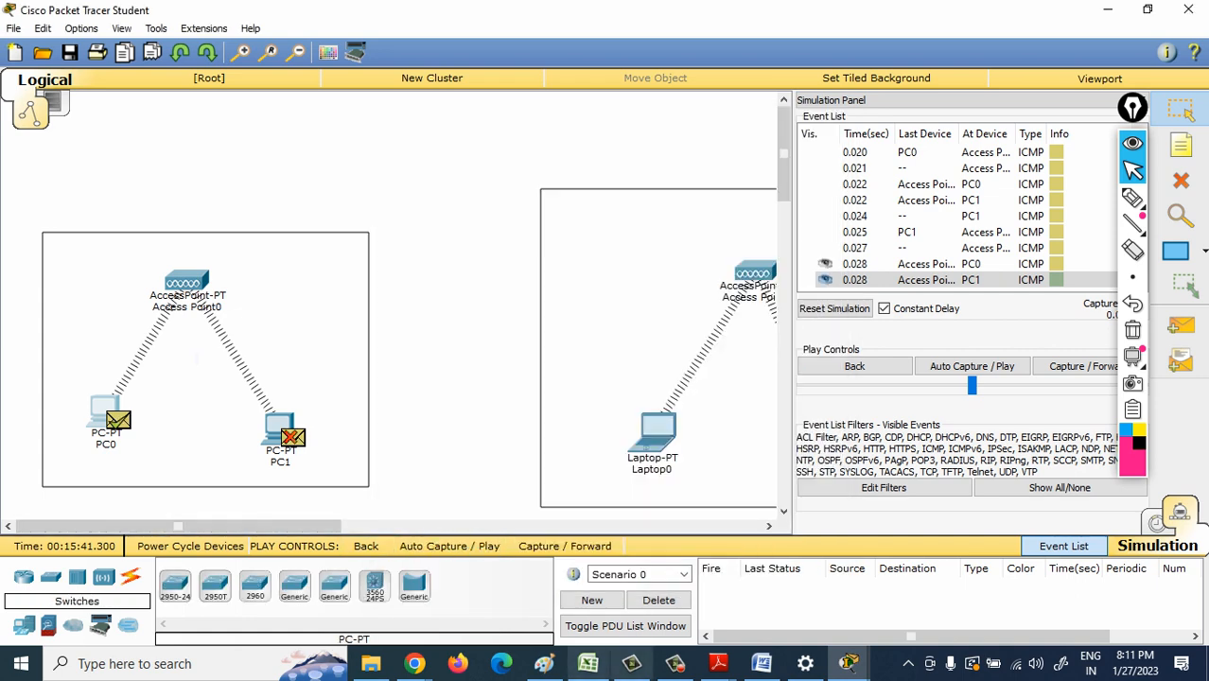
- Switch to the Wireless notes in Word and review the two numbered BSS points on host A and host B communicating via the AP
click(762, 663)
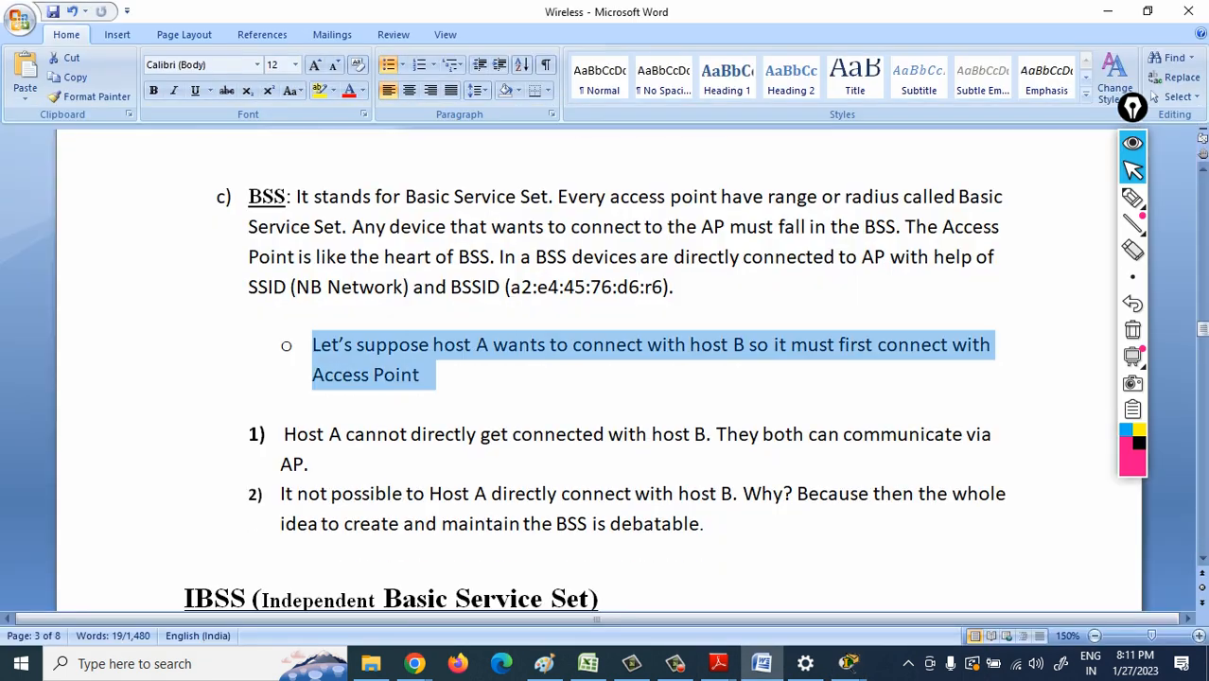
click(282, 549)
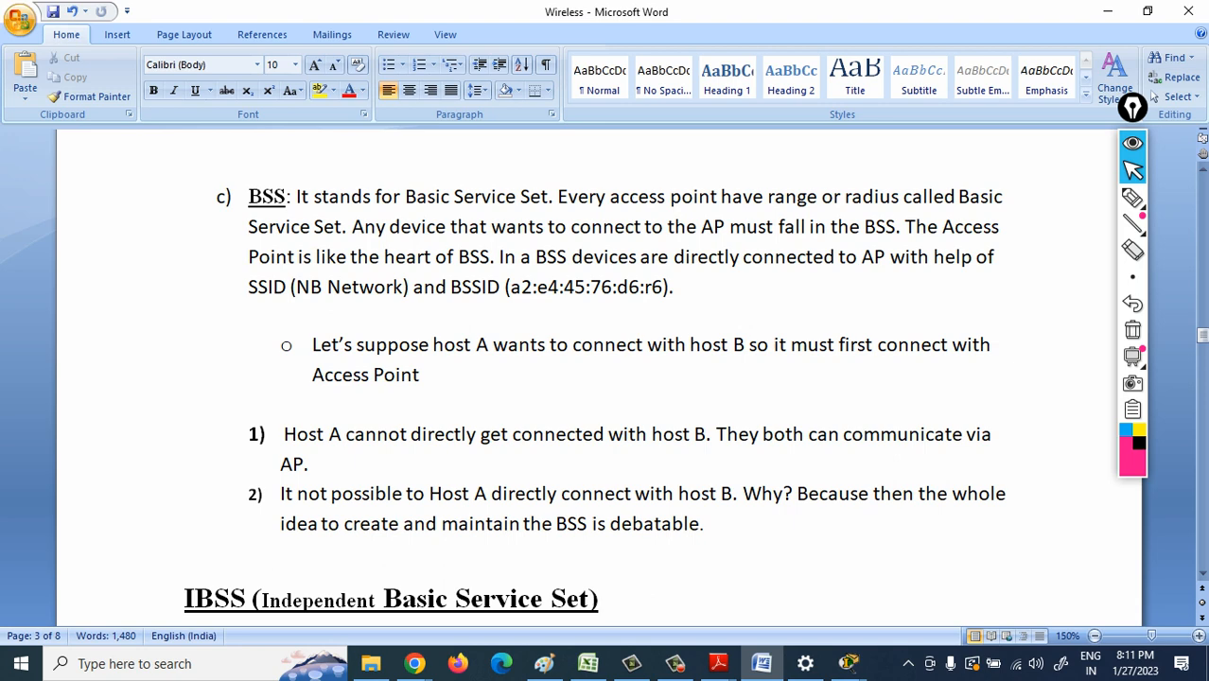
drag(347, 435, 691, 464)
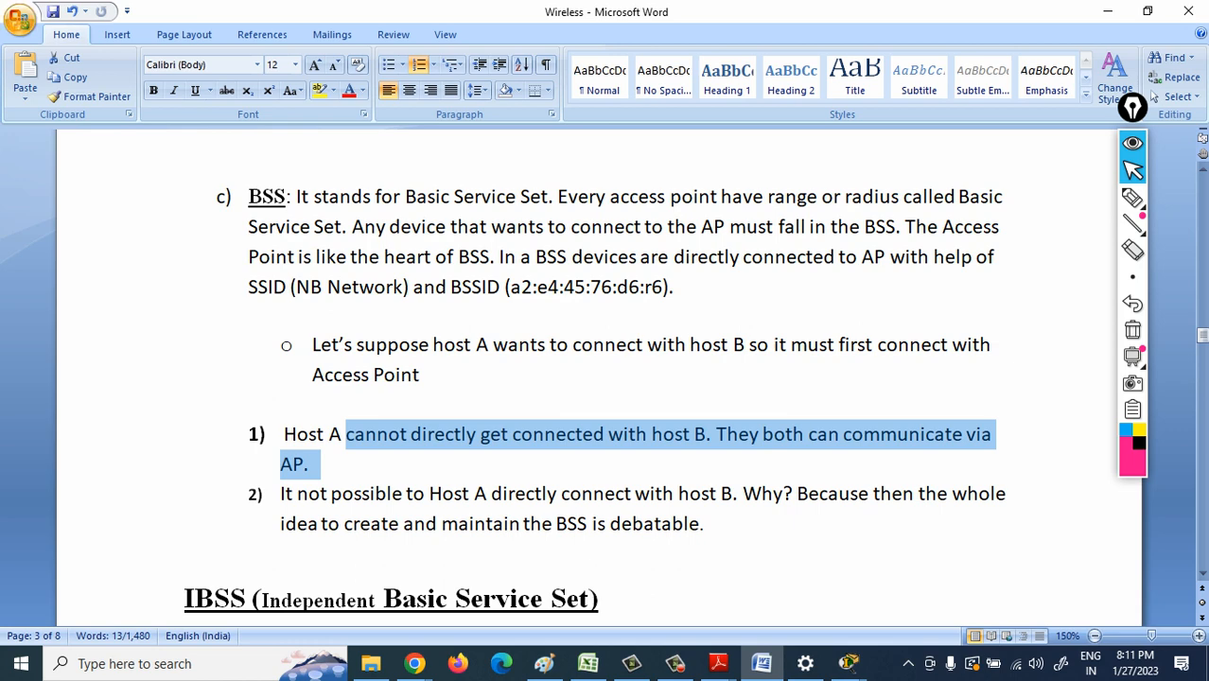
drag(297, 494, 783, 494)
click(897, 493)
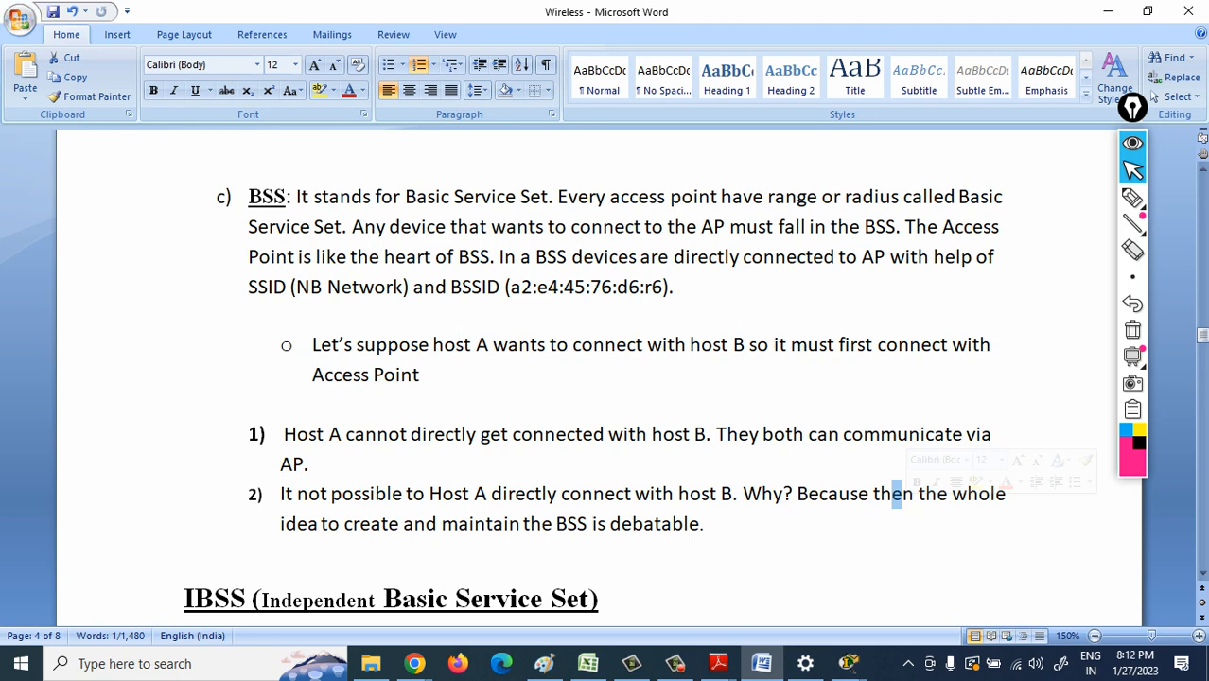
- Go to the IBSS (Independent Basic Service Set) section of the notes and read its first bullet about independence from the AP
click(1201, 603)
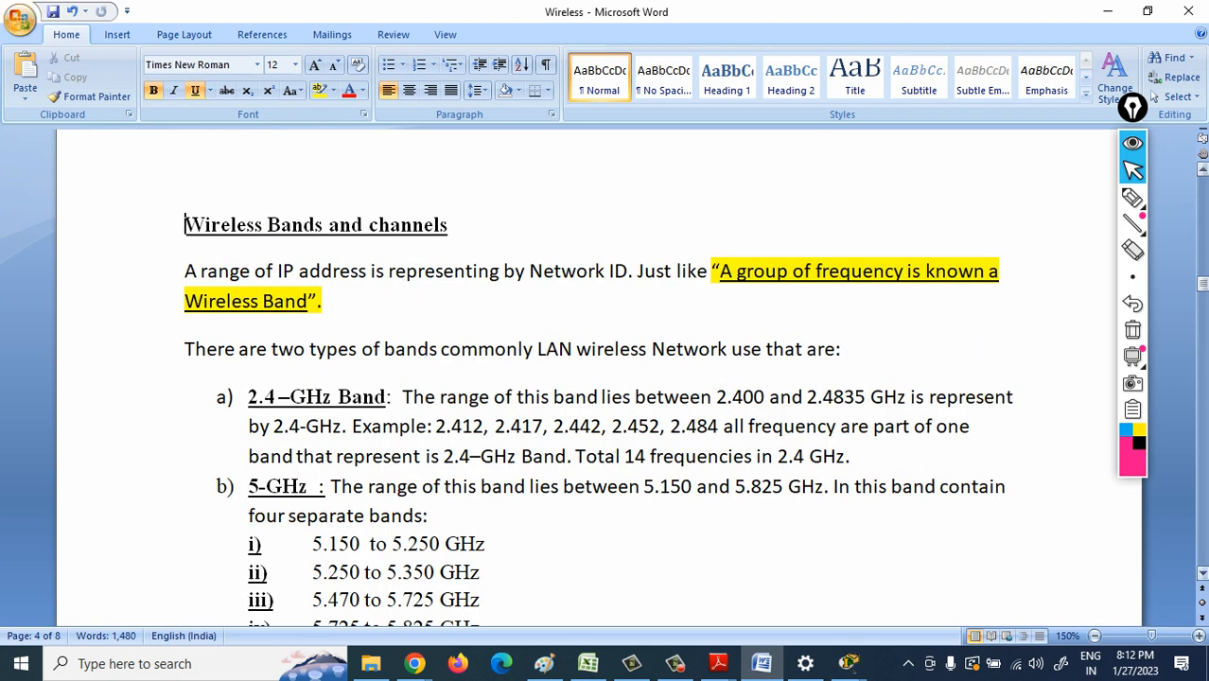
click(1203, 573)
scroll(1152, 94, down, 10)
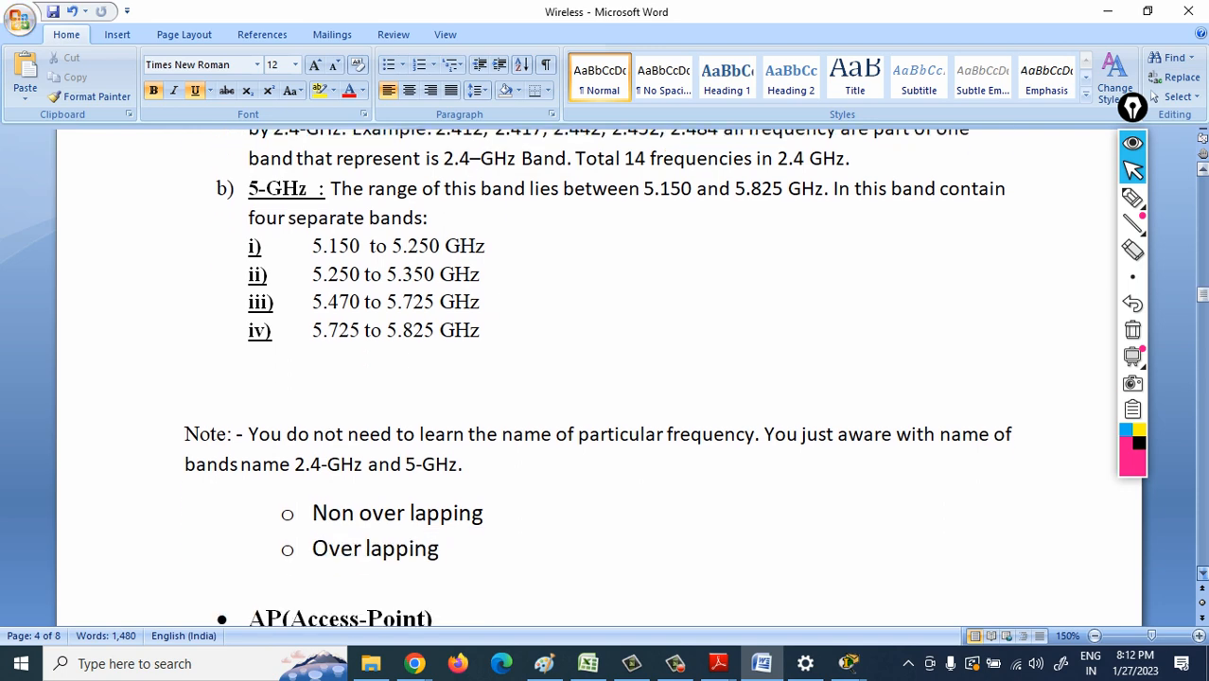
scroll(1153, 94, down, 10)
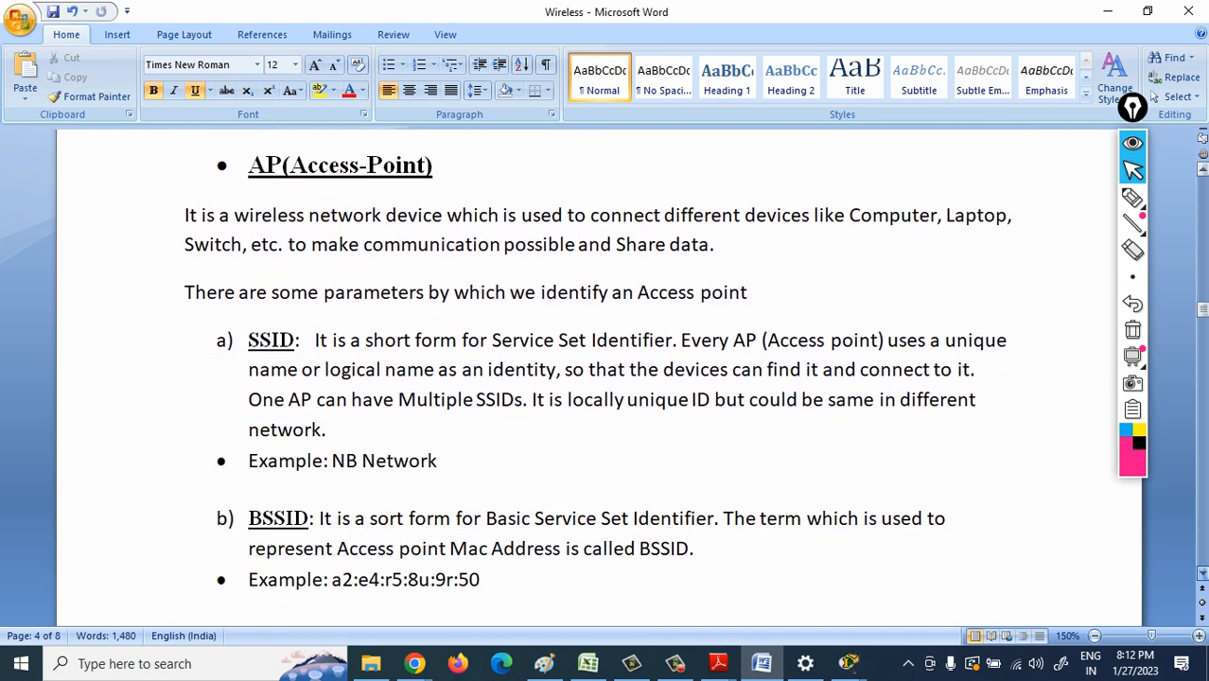
scroll(1153, 95, down, 10)
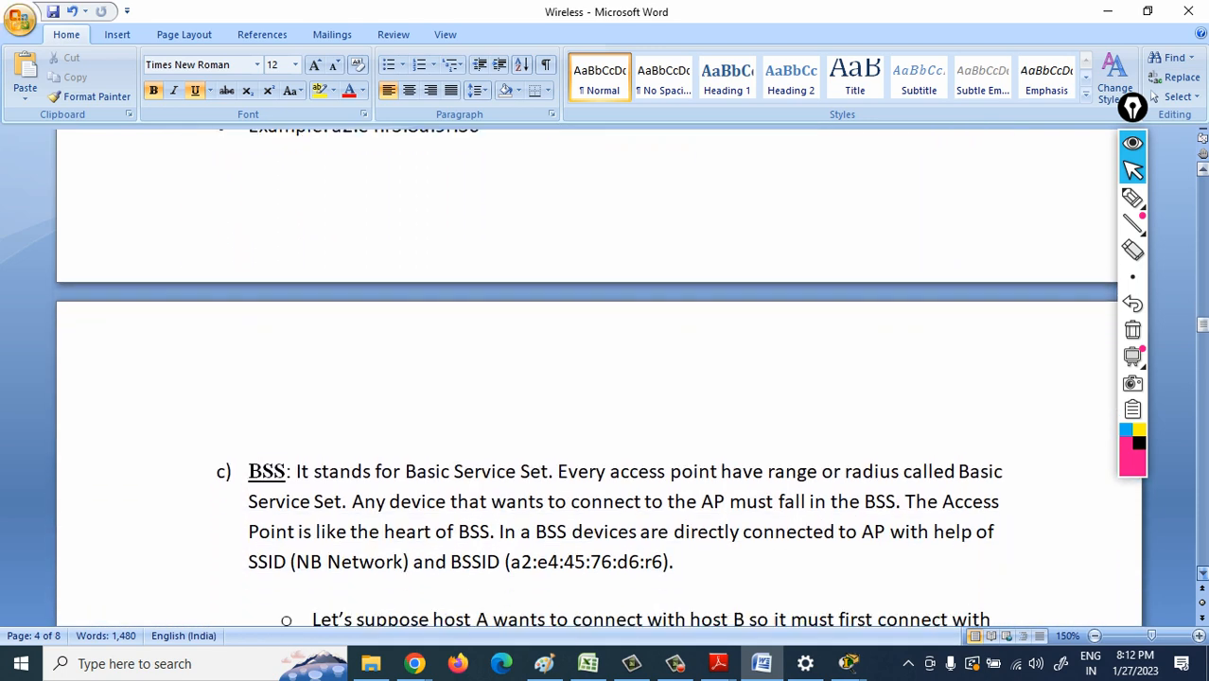
scroll(1153, 95, down, 7)
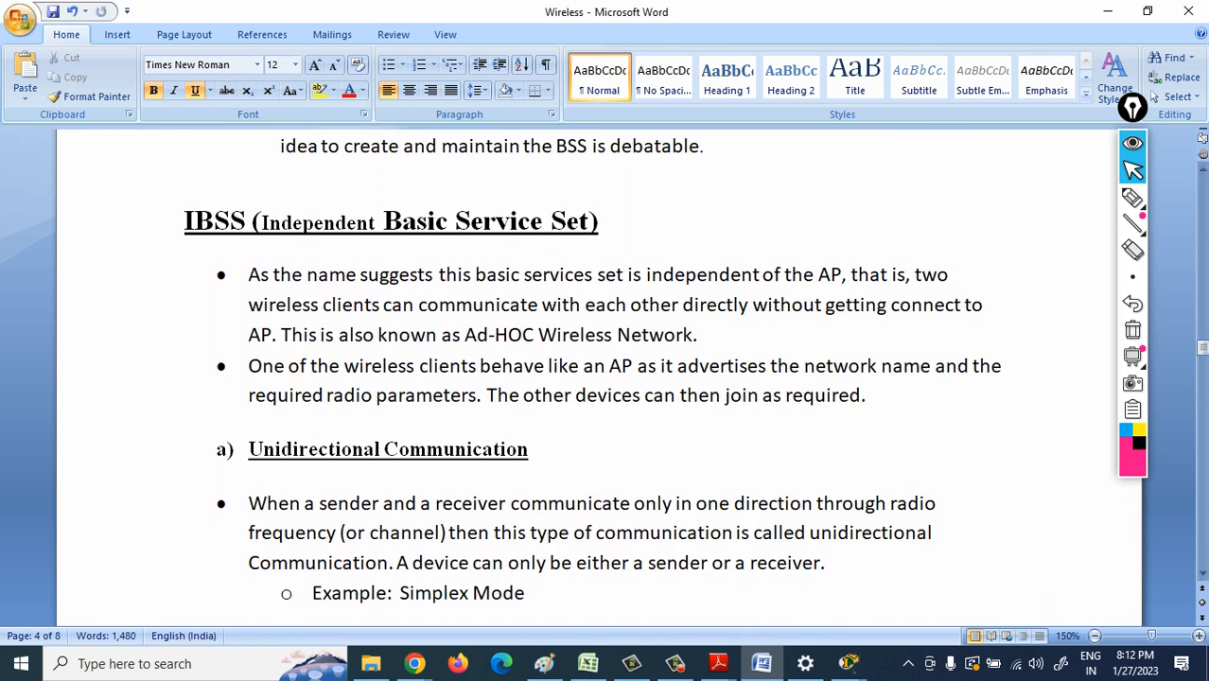
drag(282, 276, 818, 276)
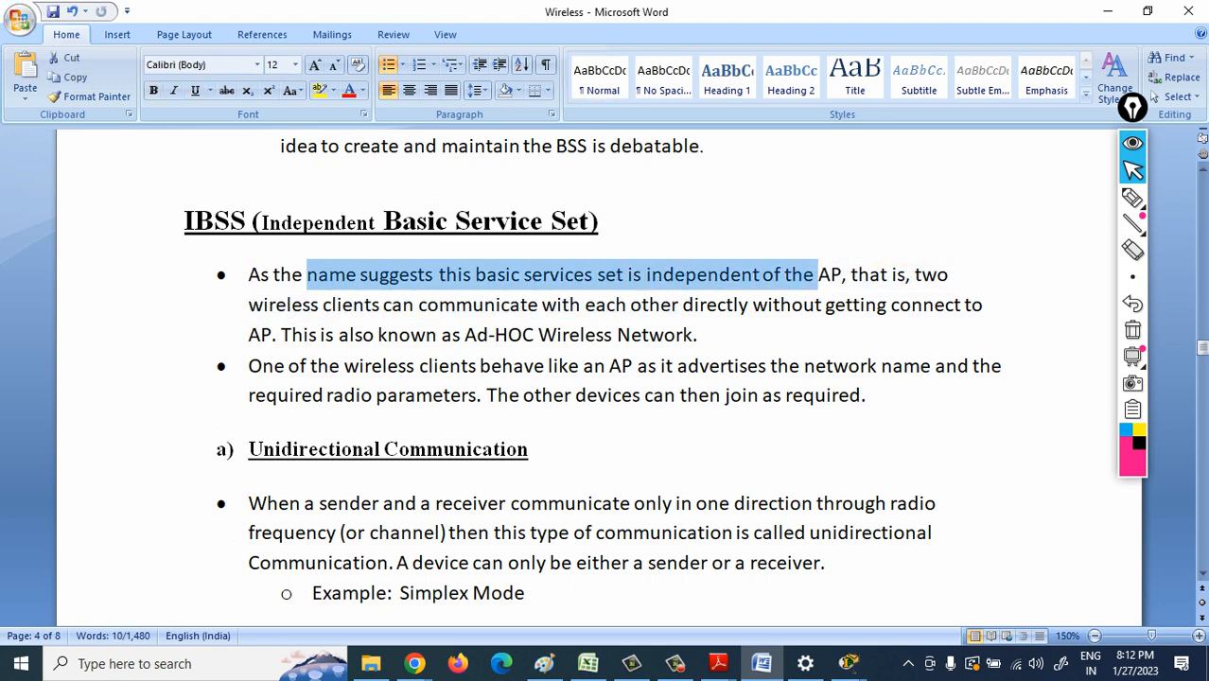
click(317, 304)
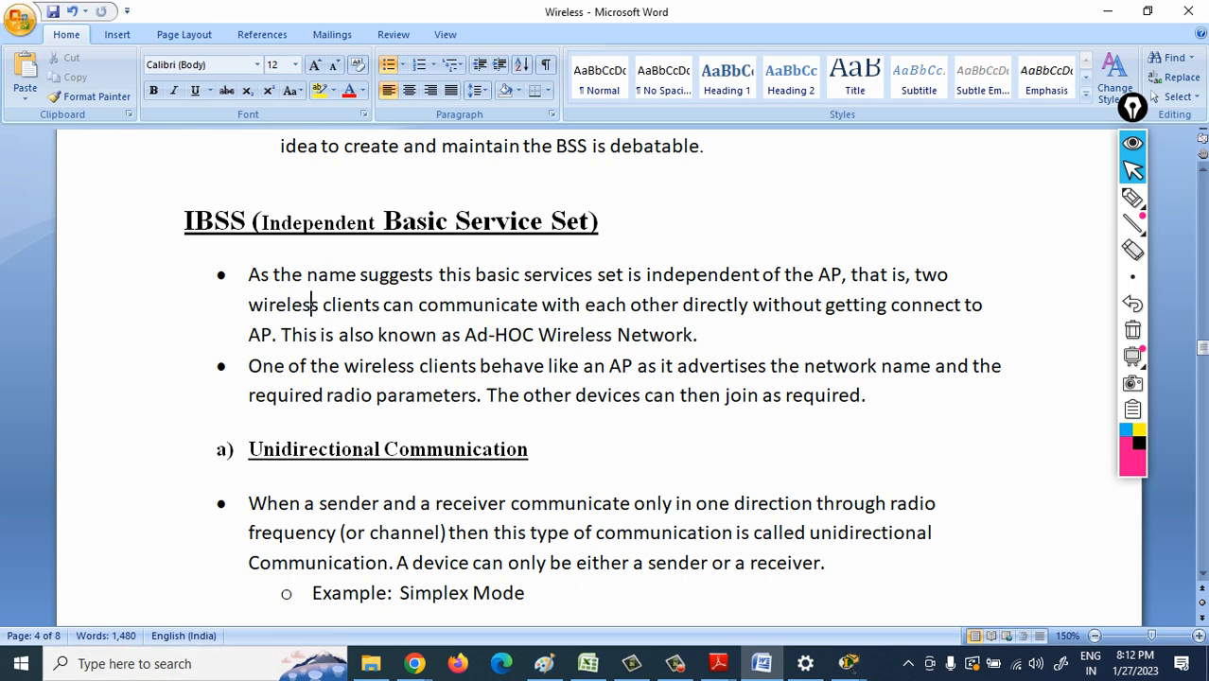
- Switch to the CCNA Regular meeting in Chrome and check the list of people in the call
mouse_move(415, 663)
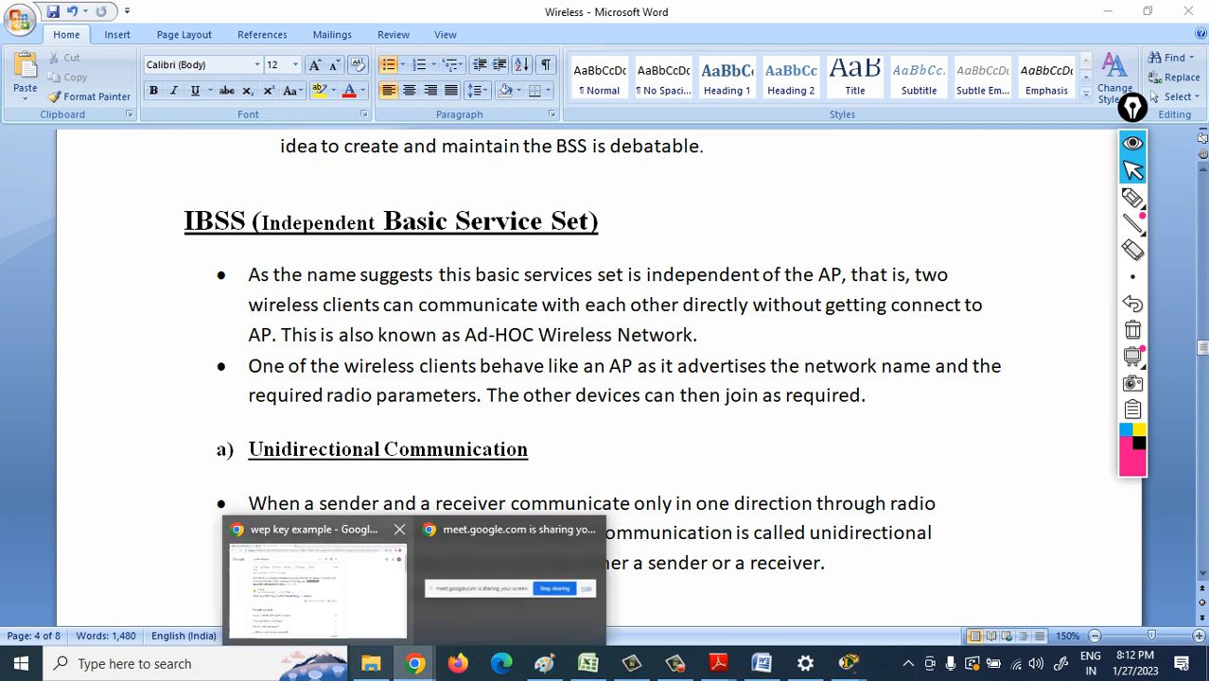
click(312, 587)
click(90, 15)
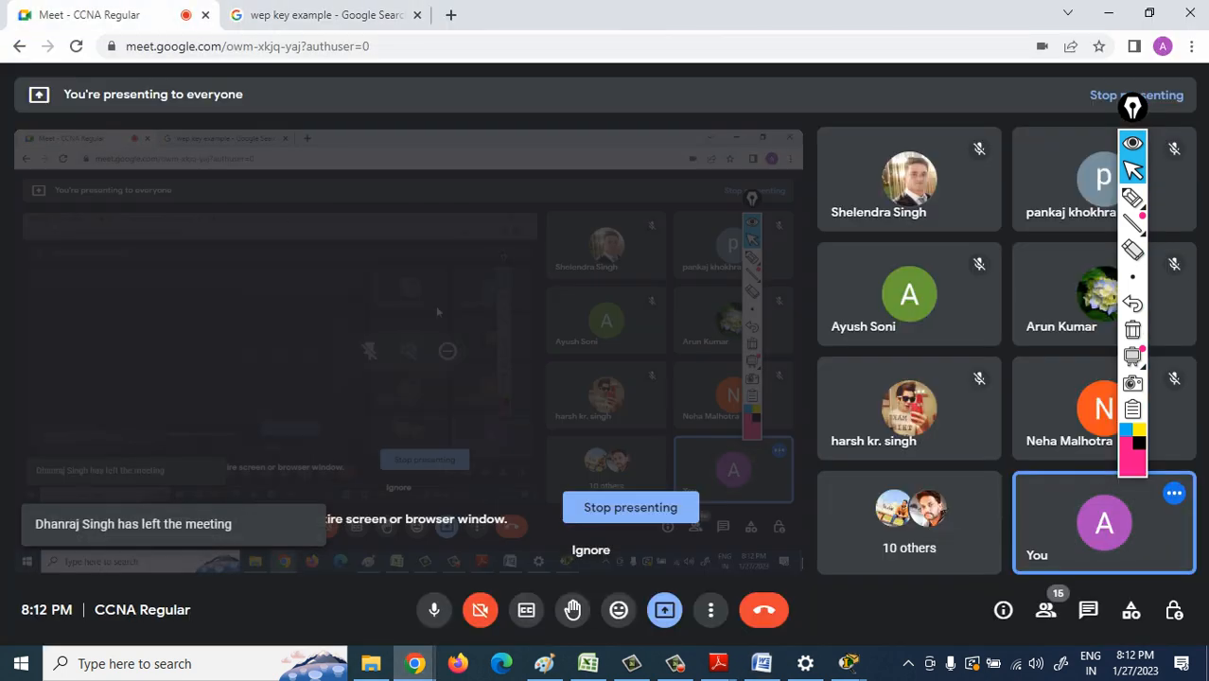
click(1046, 610)
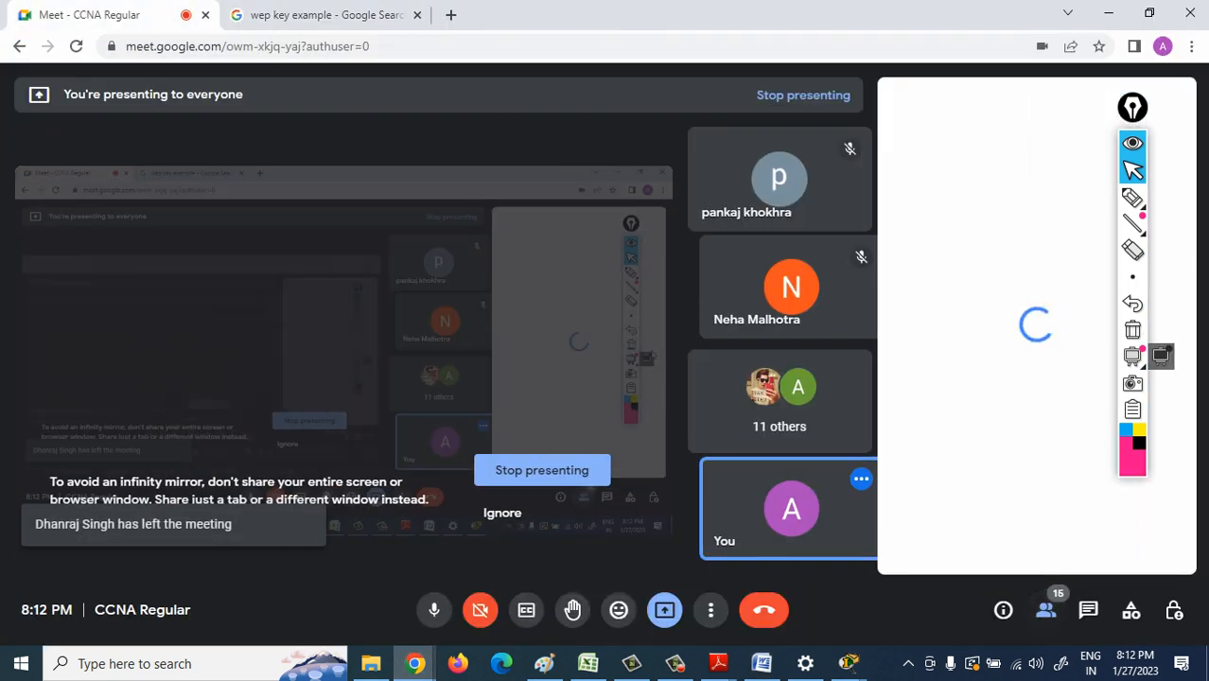
drag(1193, 233, 1192, 257)
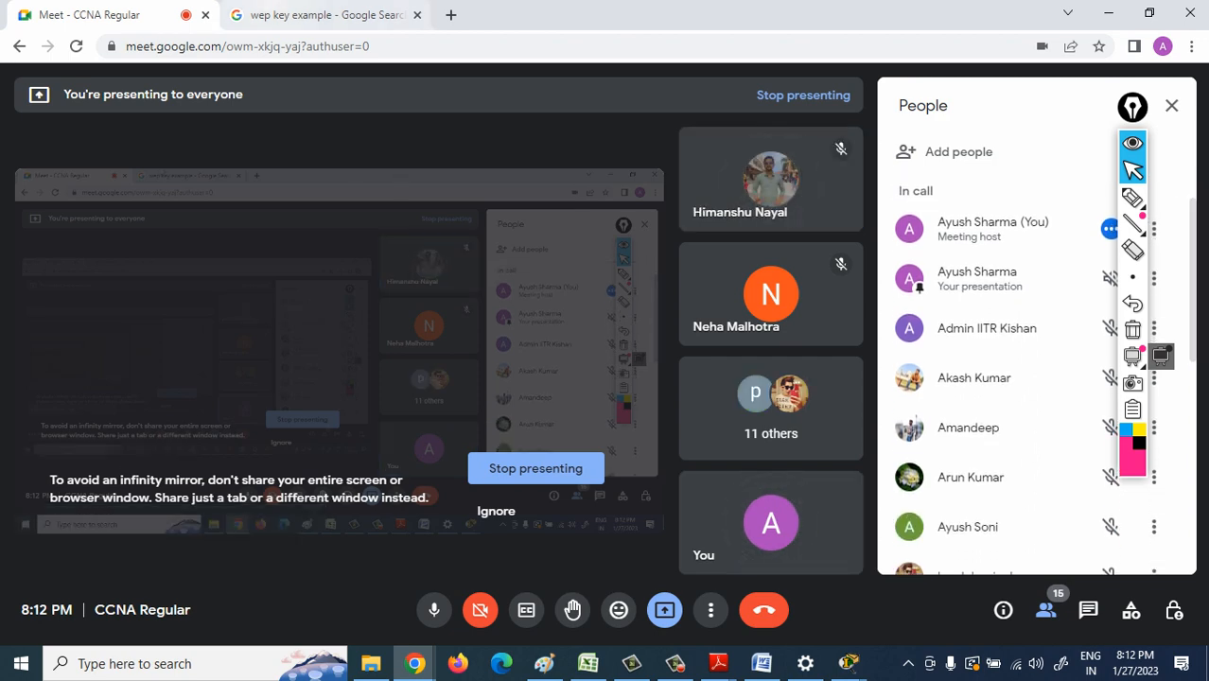
click(327, 15)
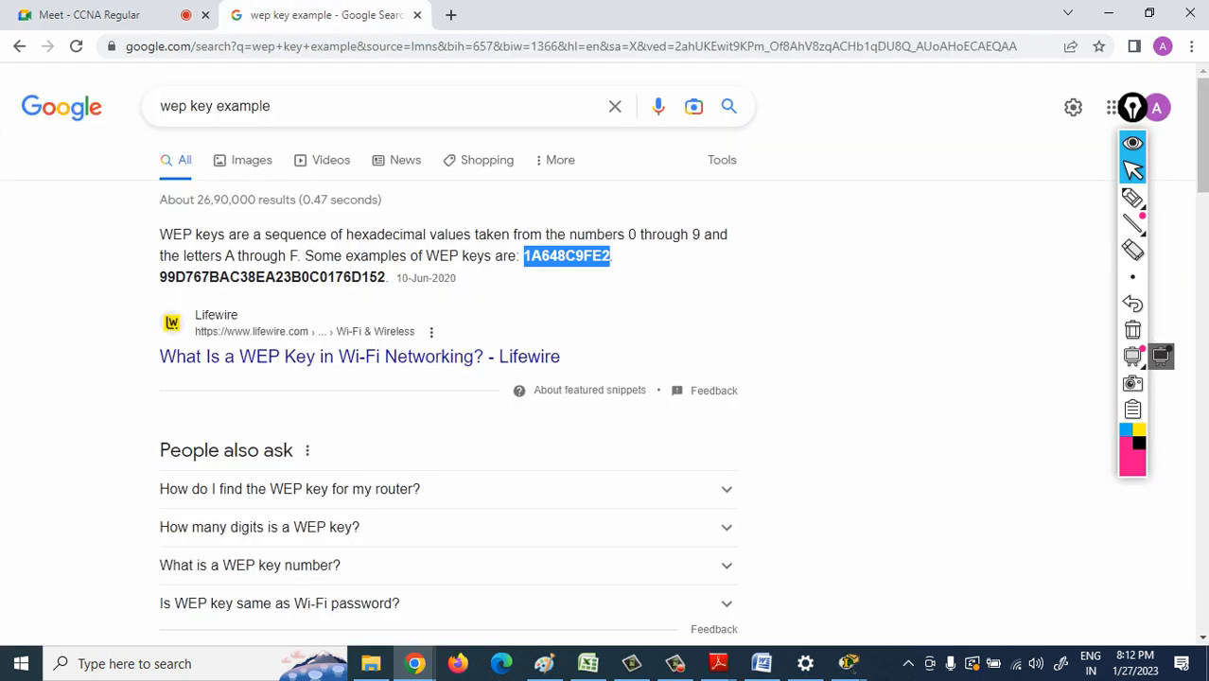
click(90, 16)
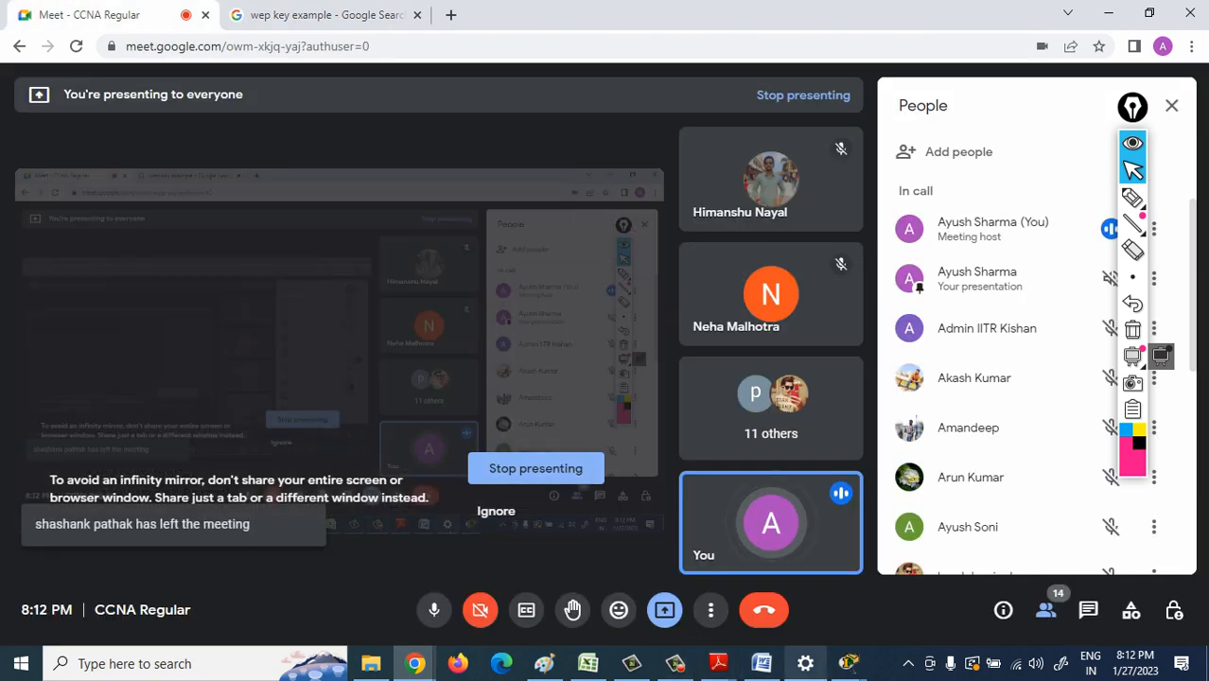
- Return to the Wireless notes in Word and select the opening line of the first IBSS bullet for explanation
click(762, 664)
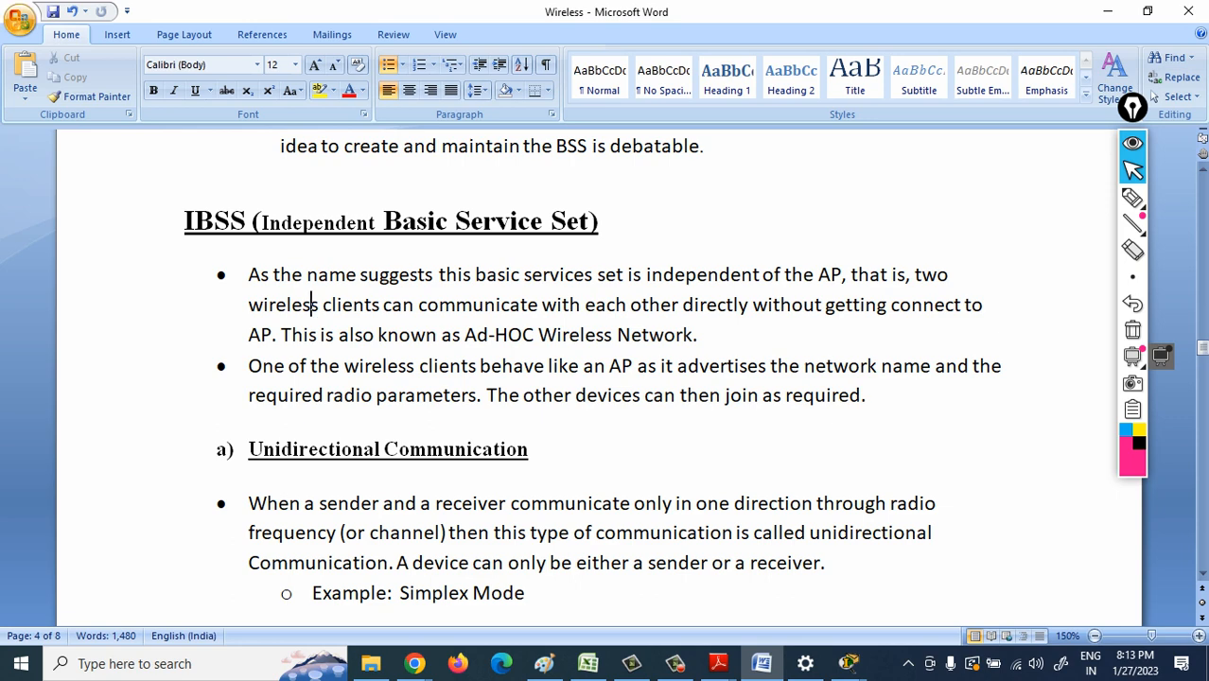
drag(273, 274, 892, 274)
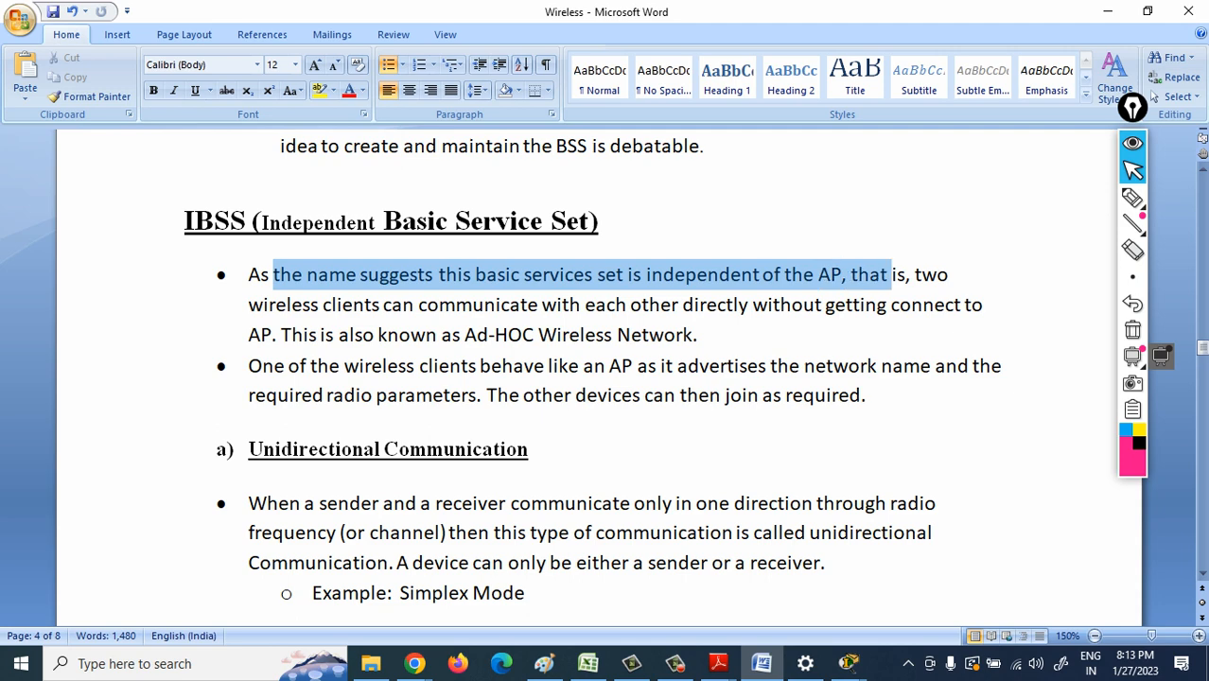
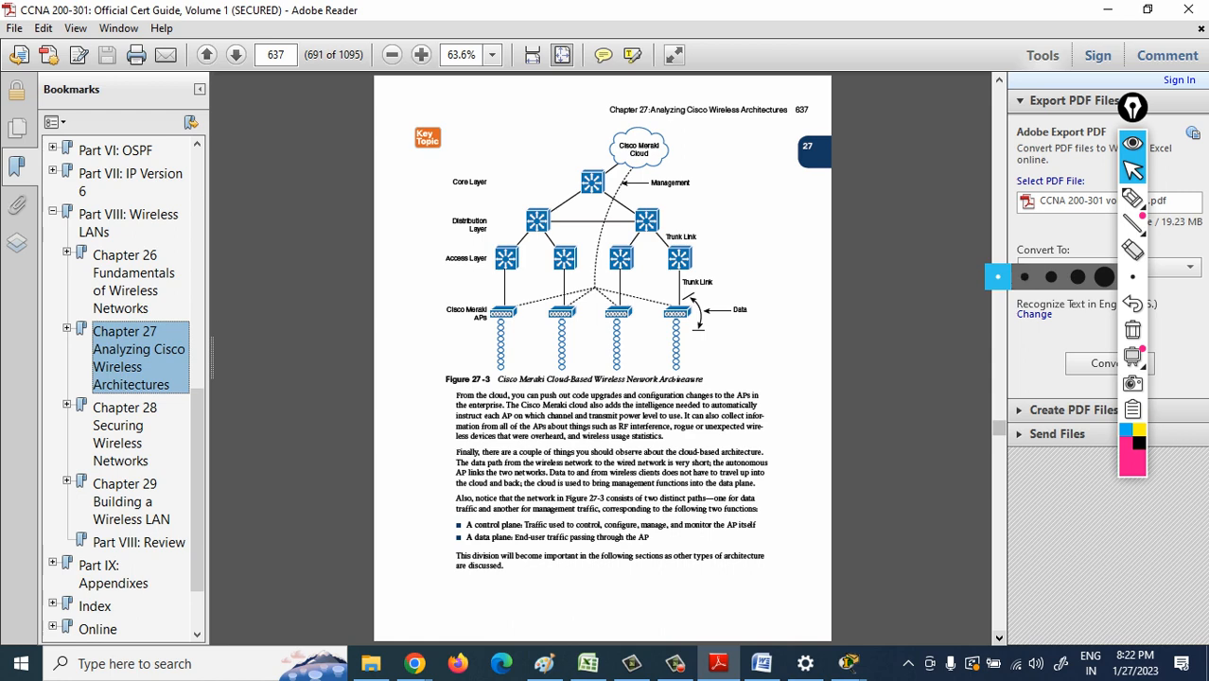
- Go back to page 635 of the cert guide PDF and read its opening paragraphs on autonomous APs, enlarged with the bookmarks hidden
scroll(603, 358, up, 2)
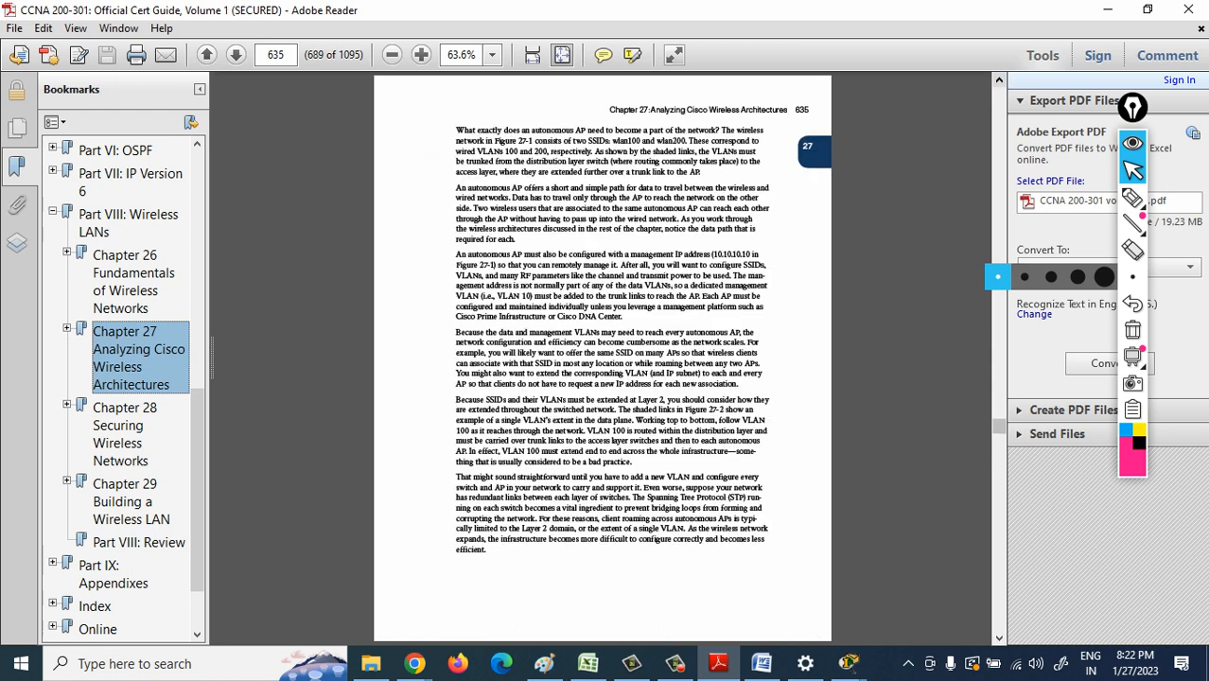
click(421, 55)
click(421, 55)
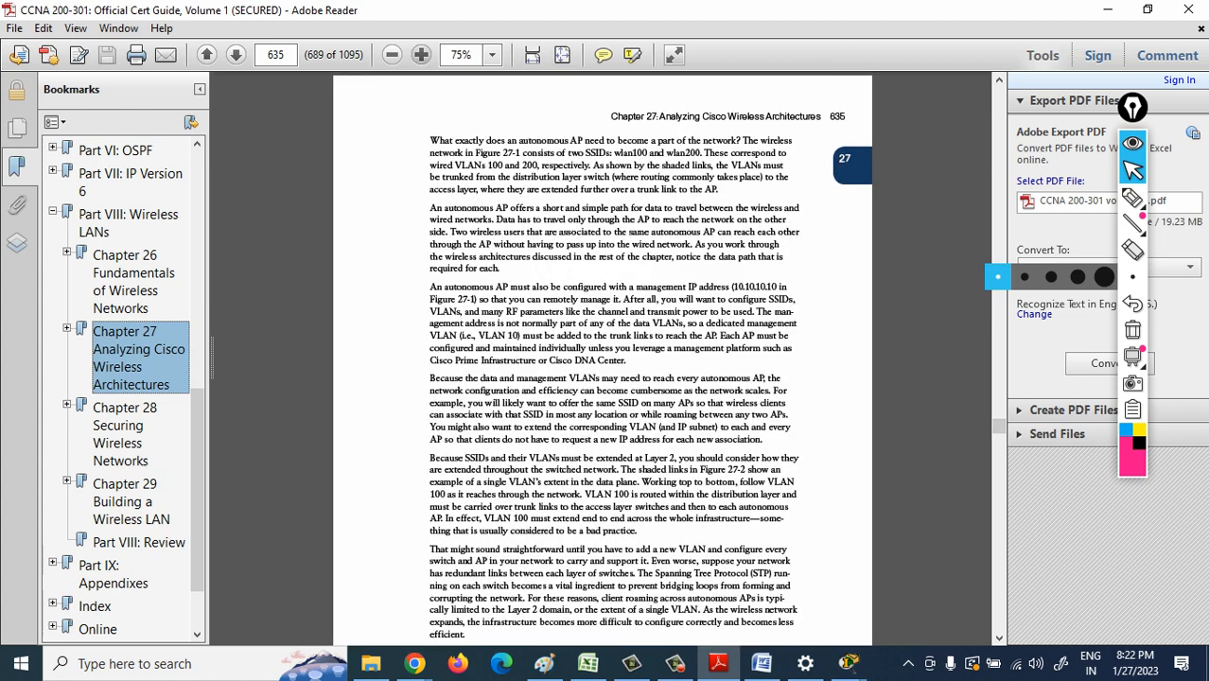
click(421, 54)
click(421, 55)
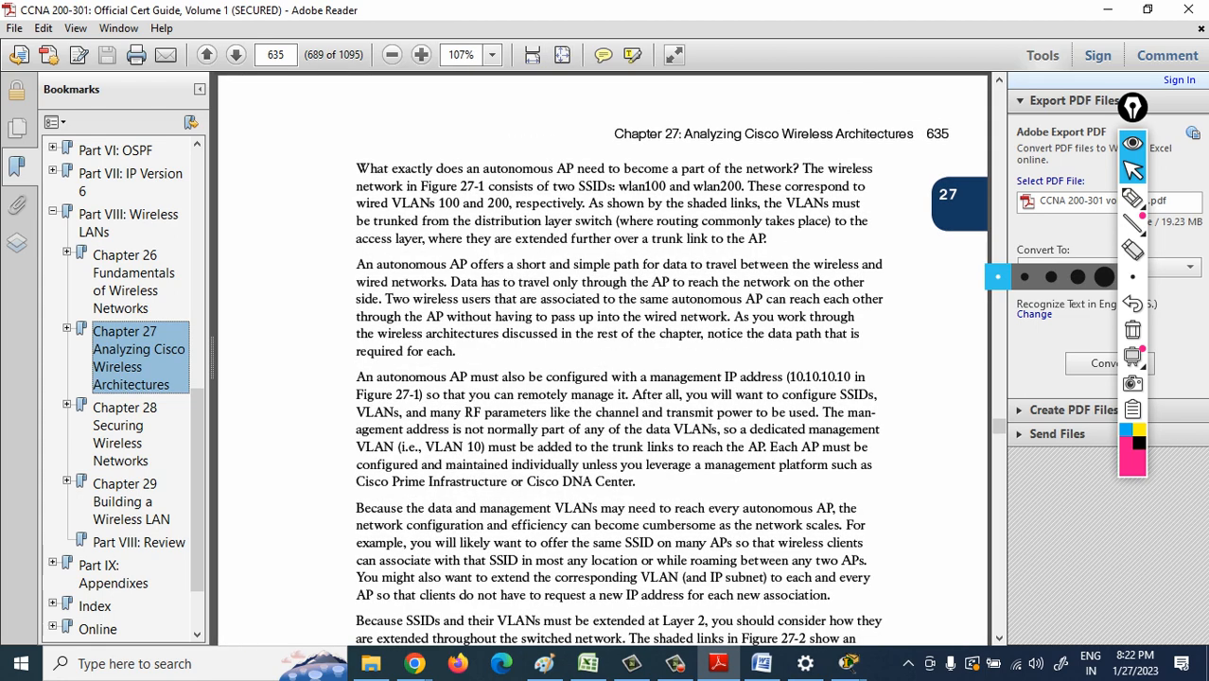
click(199, 89)
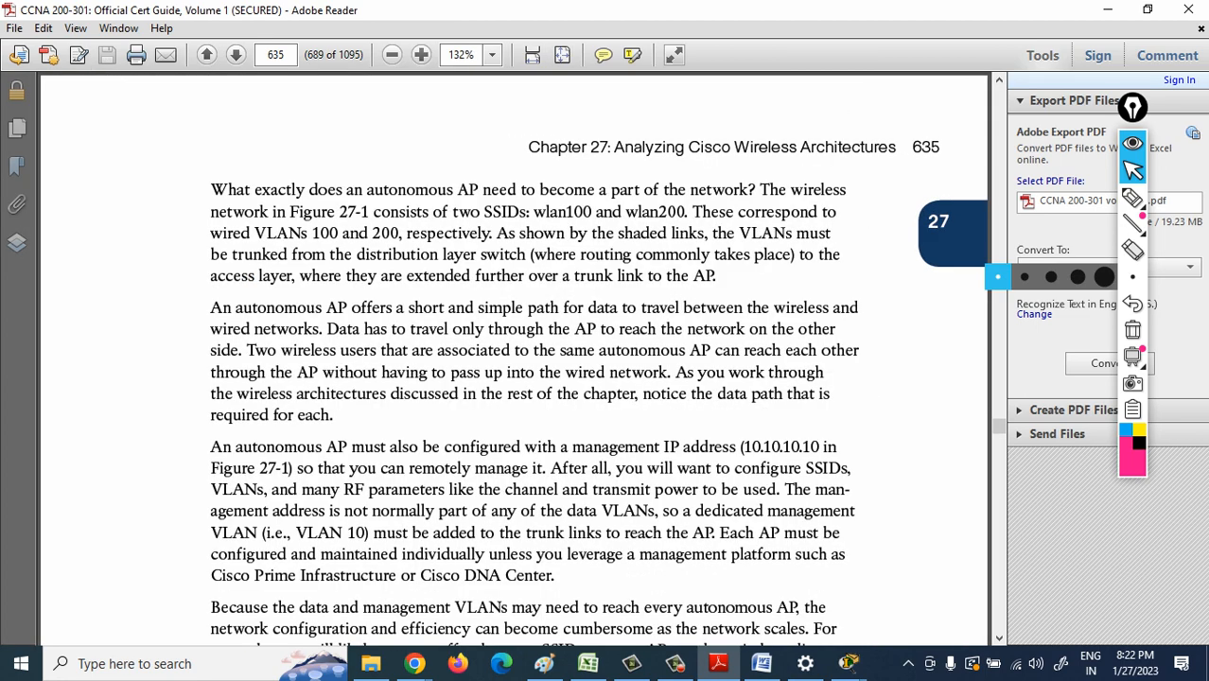
click(999, 638)
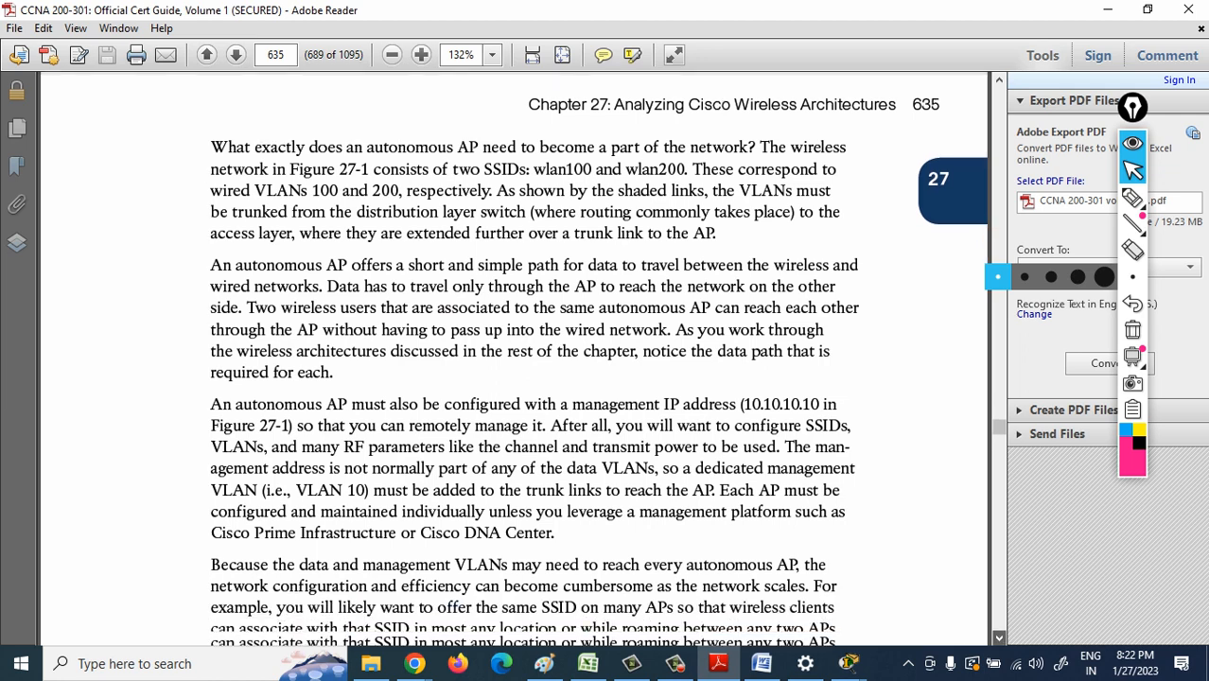
- Read the rest of page 635, examine Figure 27-2 on page 636, and show the bookmarks again
scroll(514, 360, down, 3)
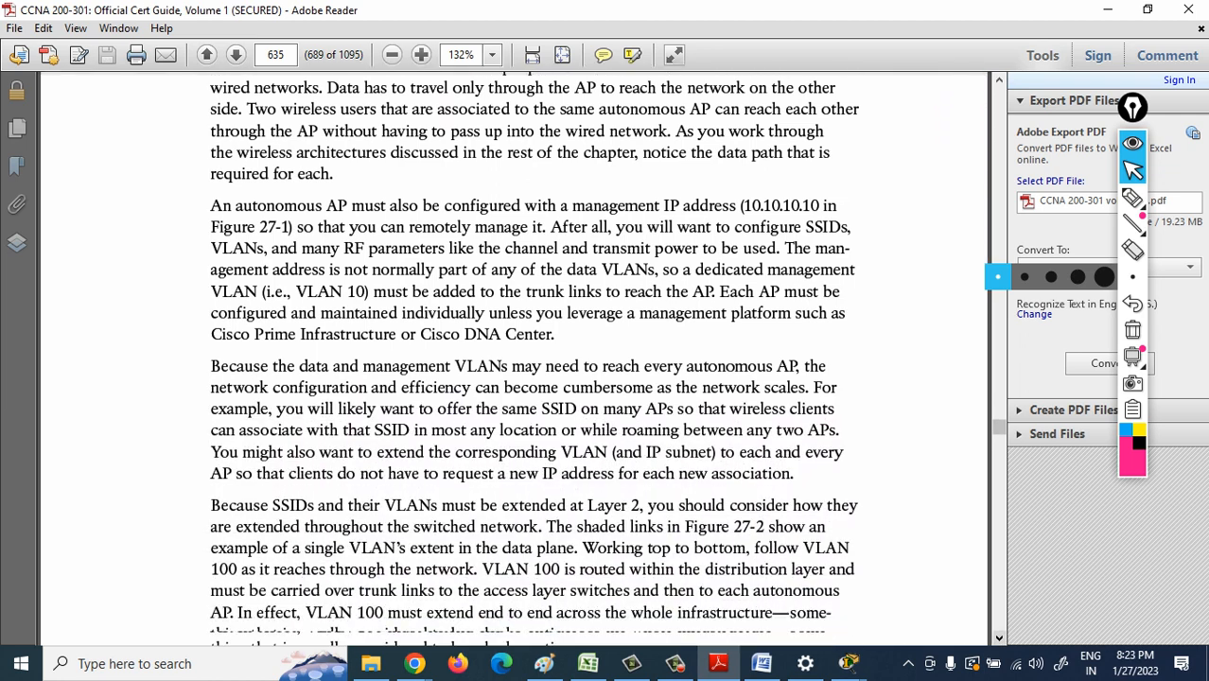
scroll(513, 359, down, 3)
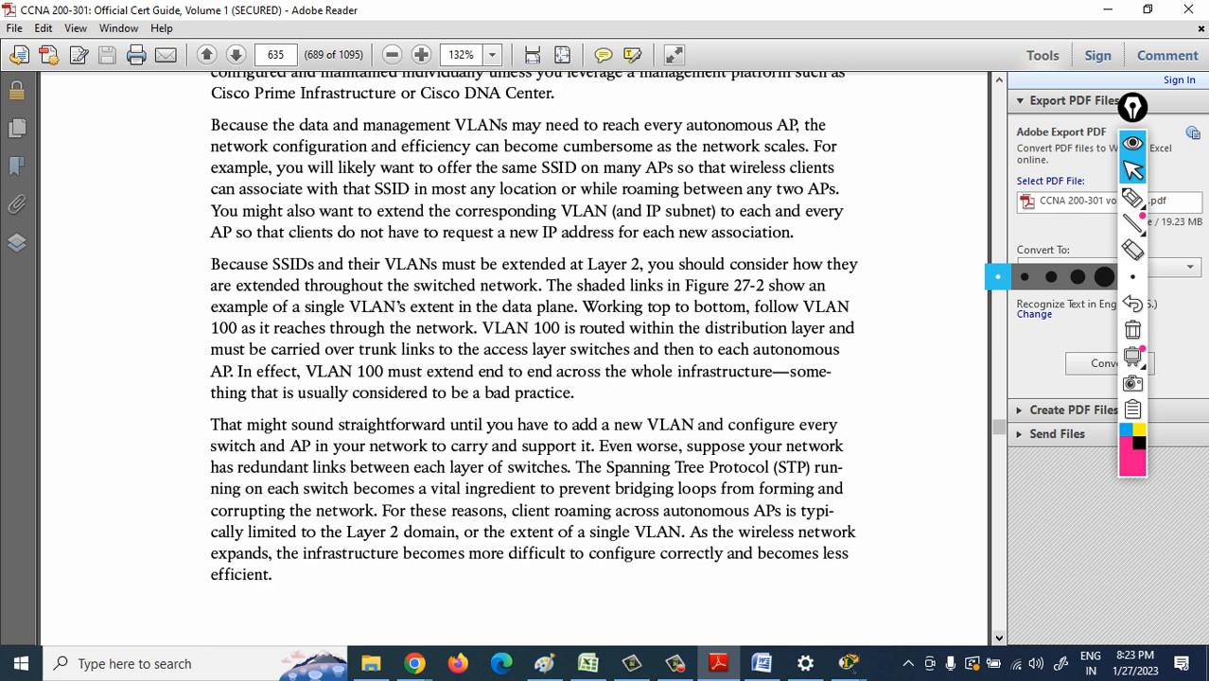
scroll(514, 359, down, 5)
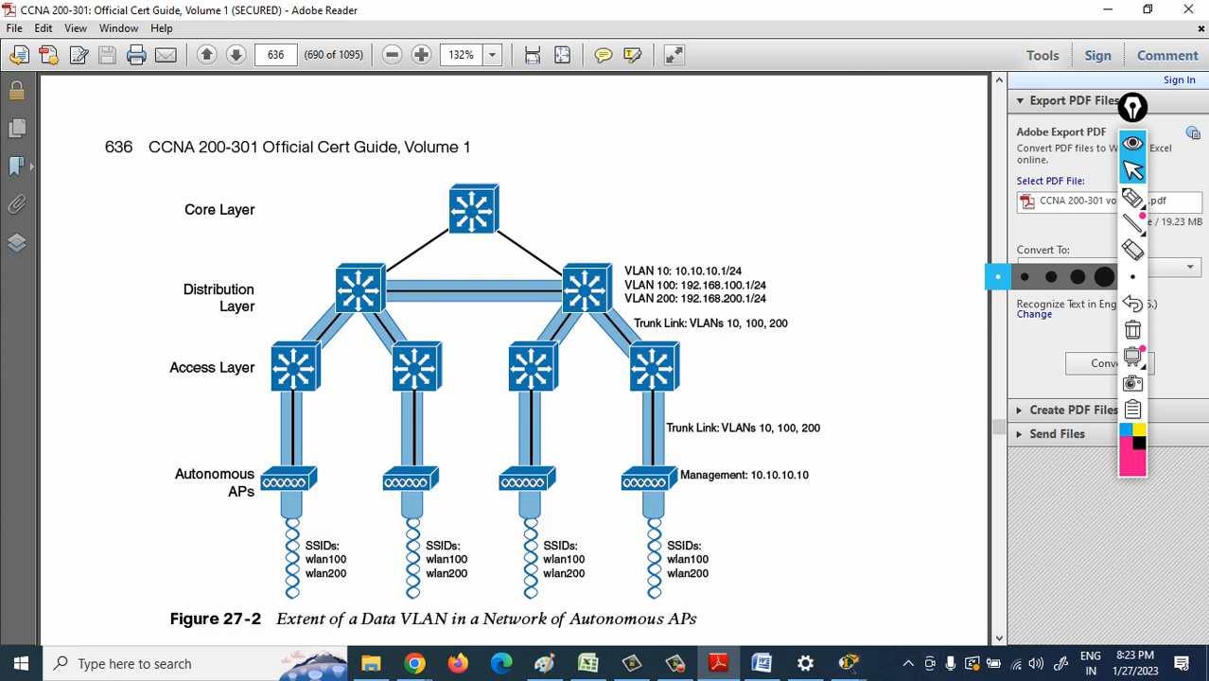
click(16, 167)
scroll(118, 388, down, 1)
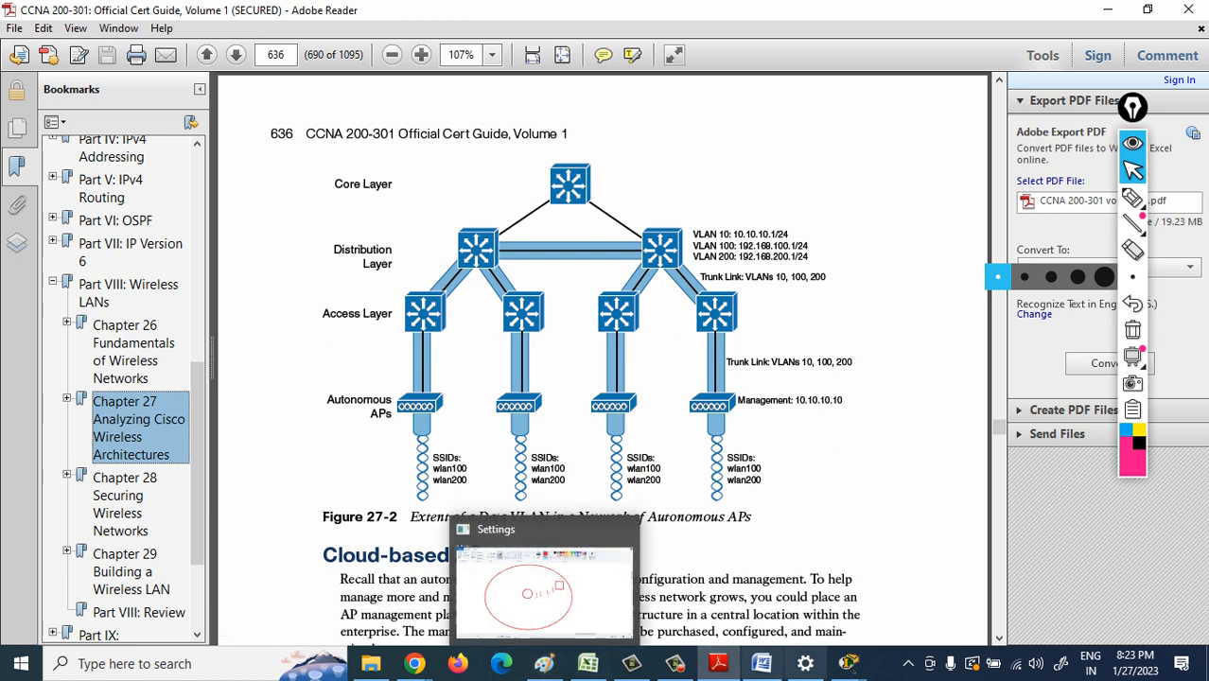
- Switch to the CCNA Regular meeting in Chrome and check who is in the call
mouse_move(762, 663)
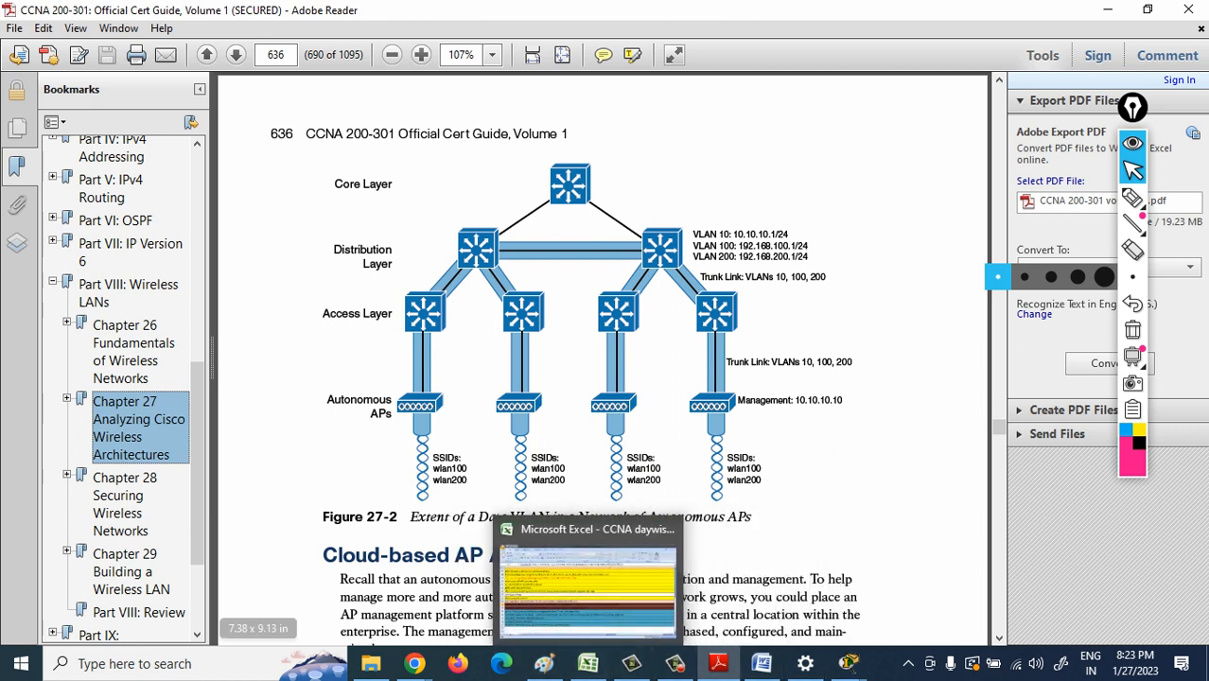
mouse_move(415, 663)
mouse_move(371, 663)
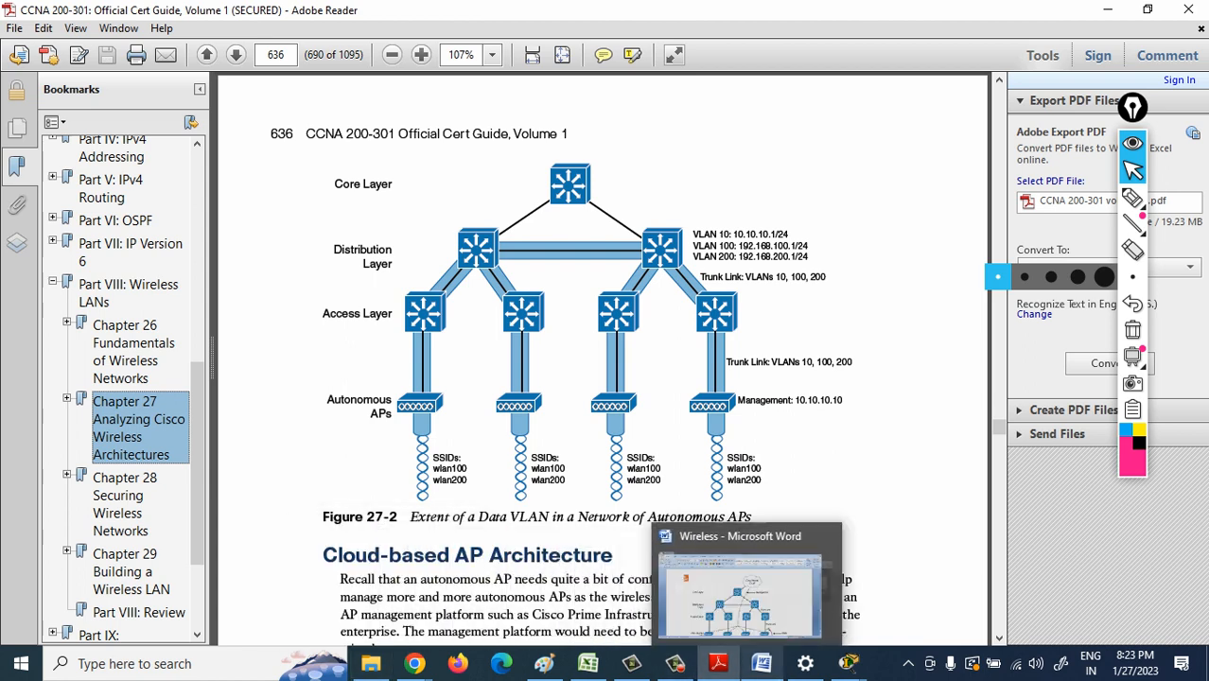
mouse_move(805, 663)
mouse_move(631, 663)
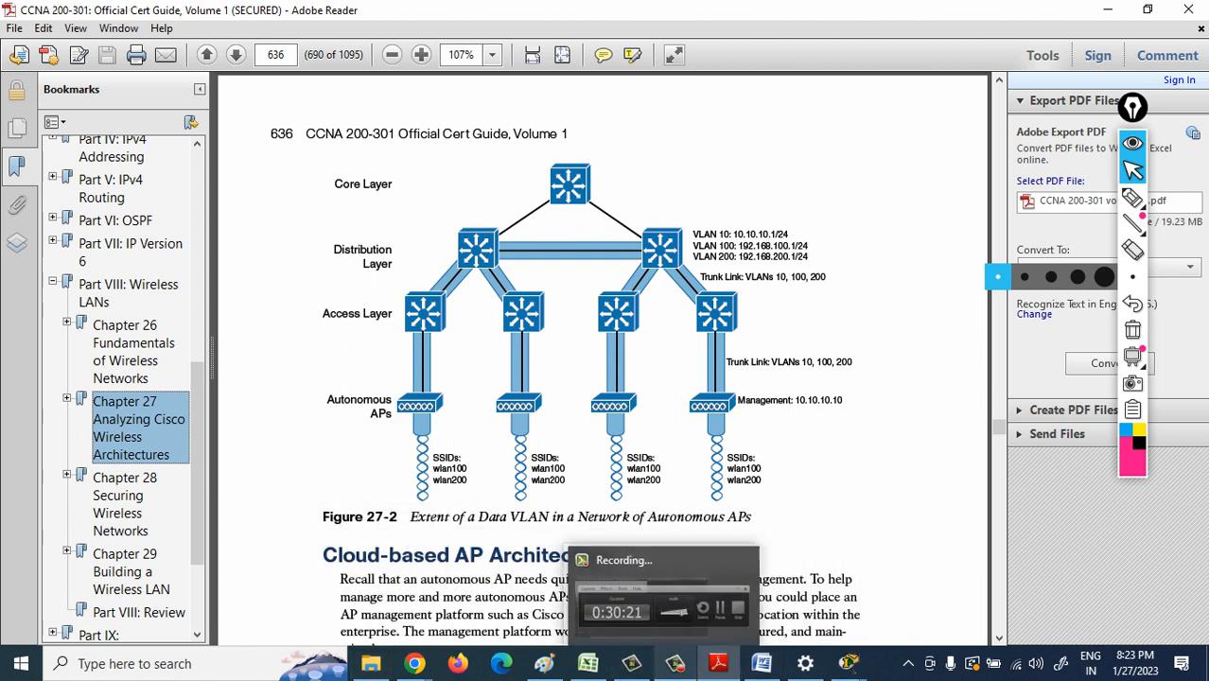
click(316, 582)
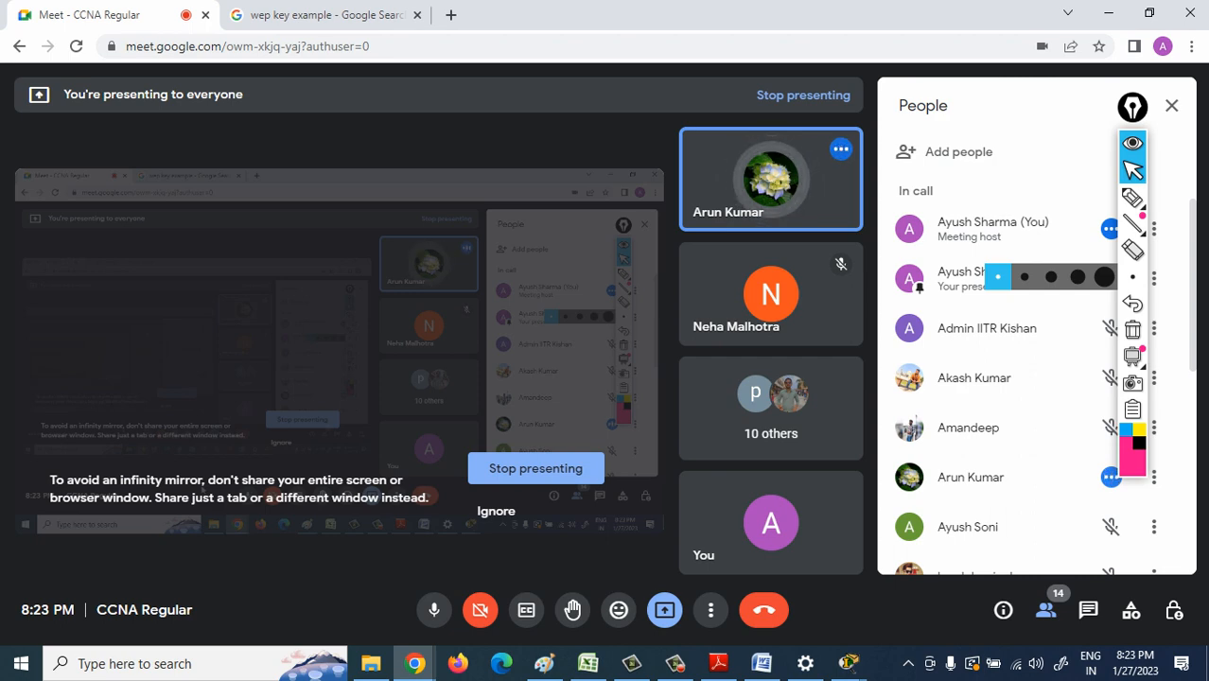
- Switch to the Packet Tracer topology, power off PC0 in its physical view and close its window
click(849, 663)
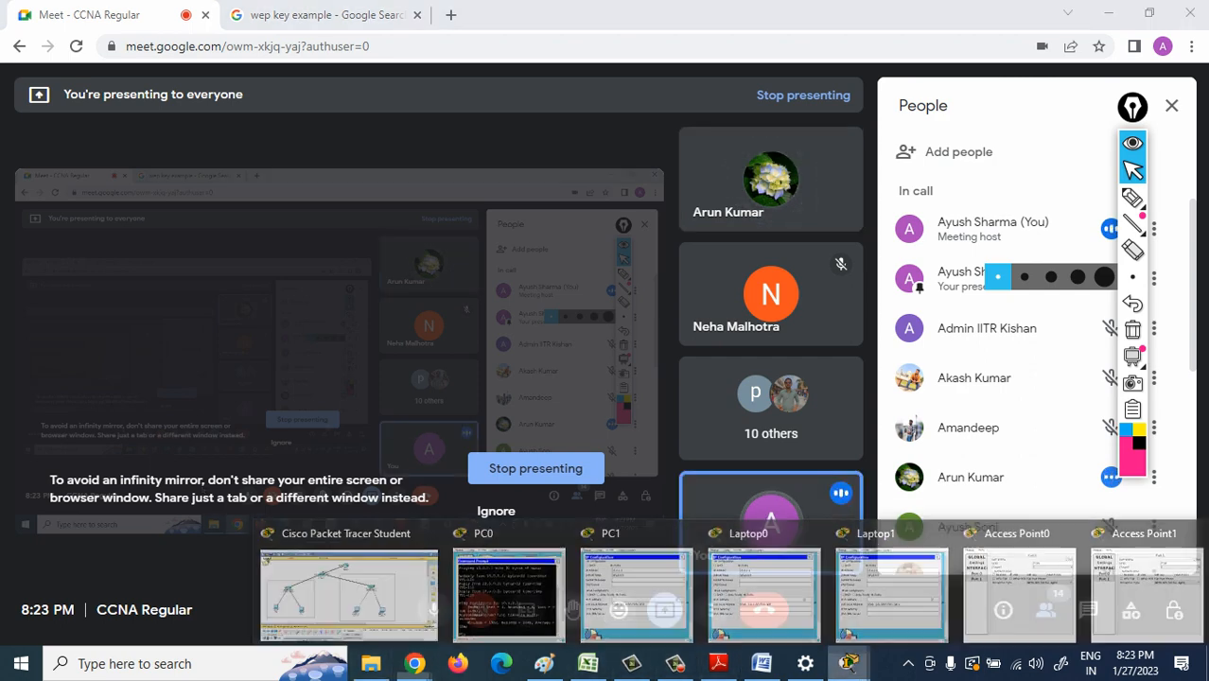
click(350, 594)
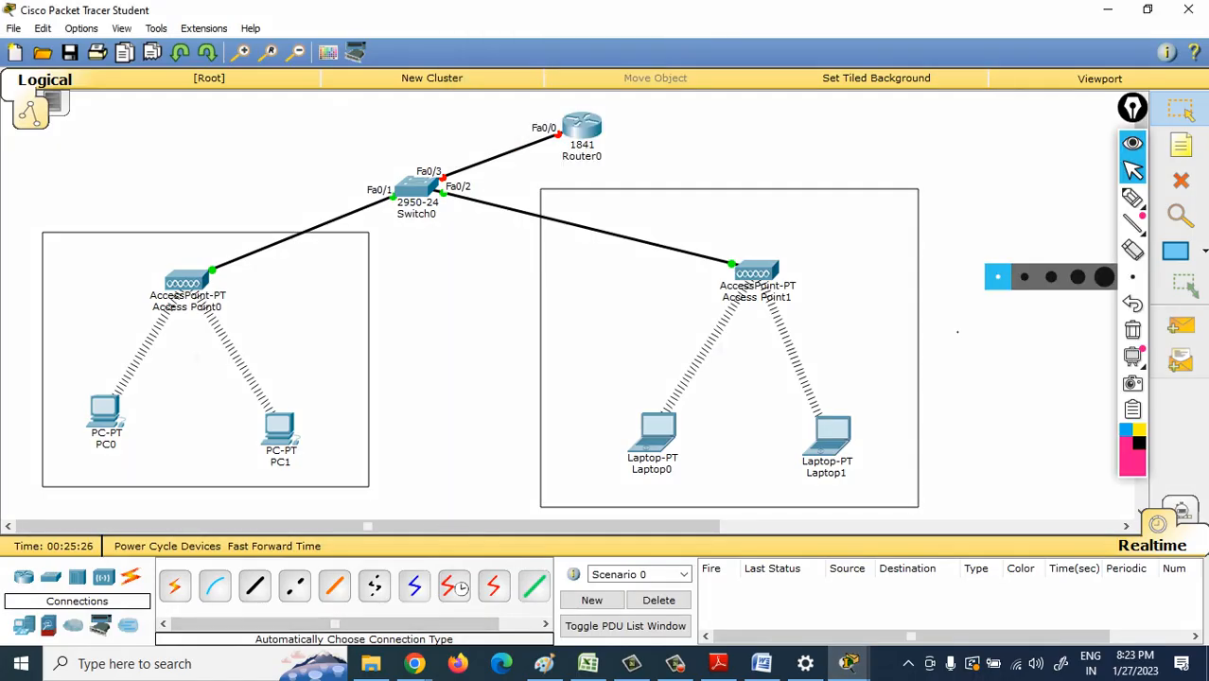
click(105, 411)
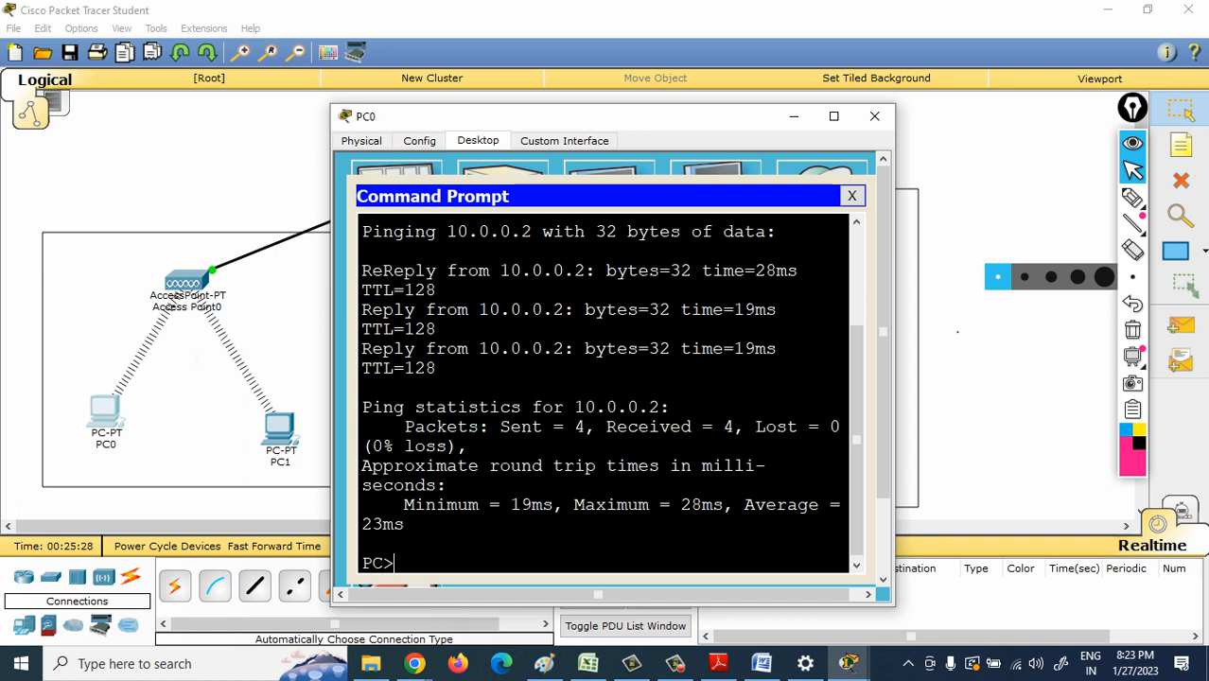
click(852, 196)
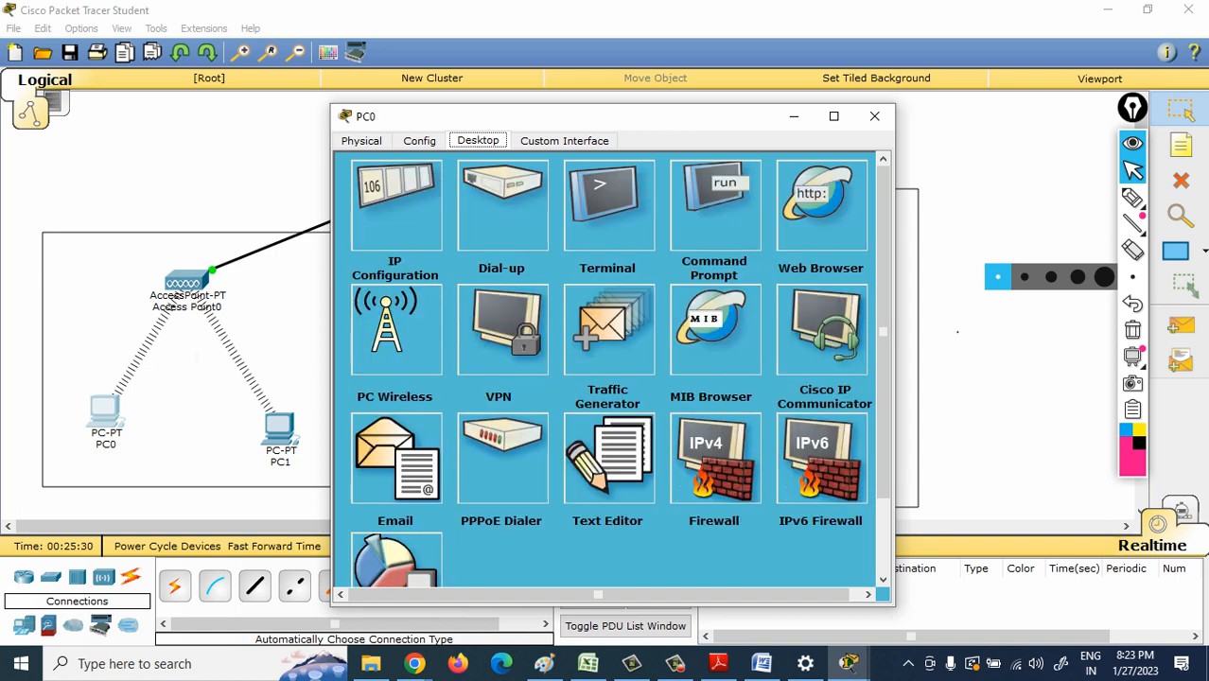
click(361, 141)
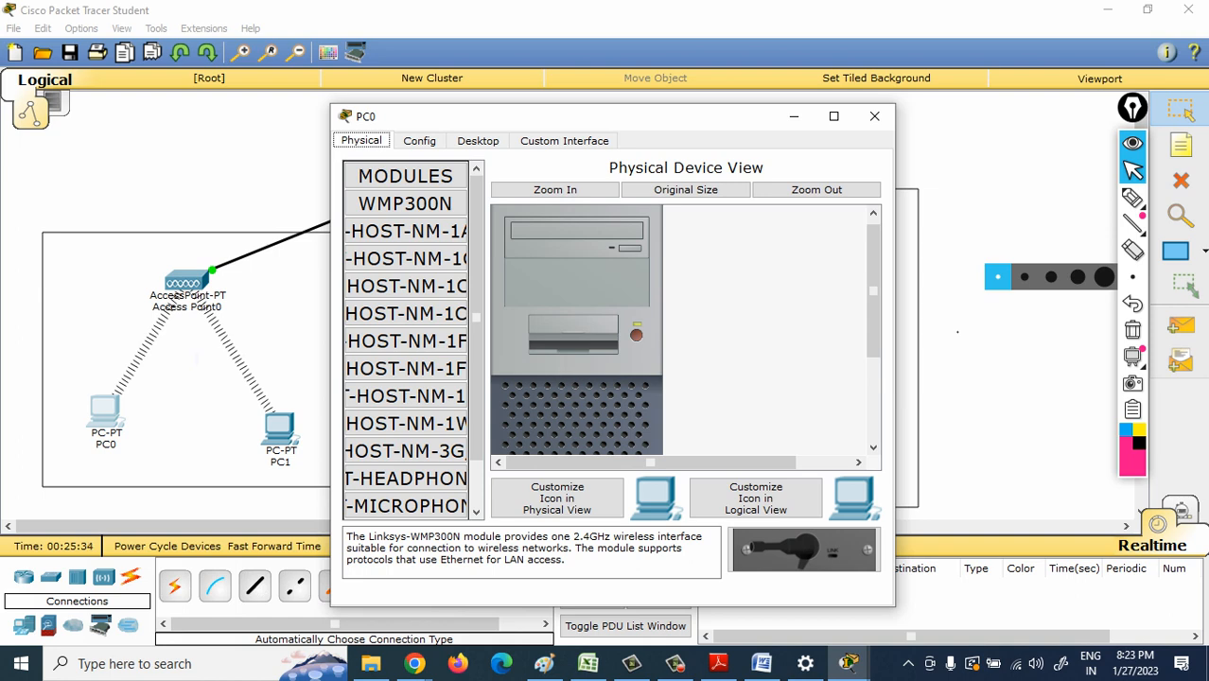
click(637, 335)
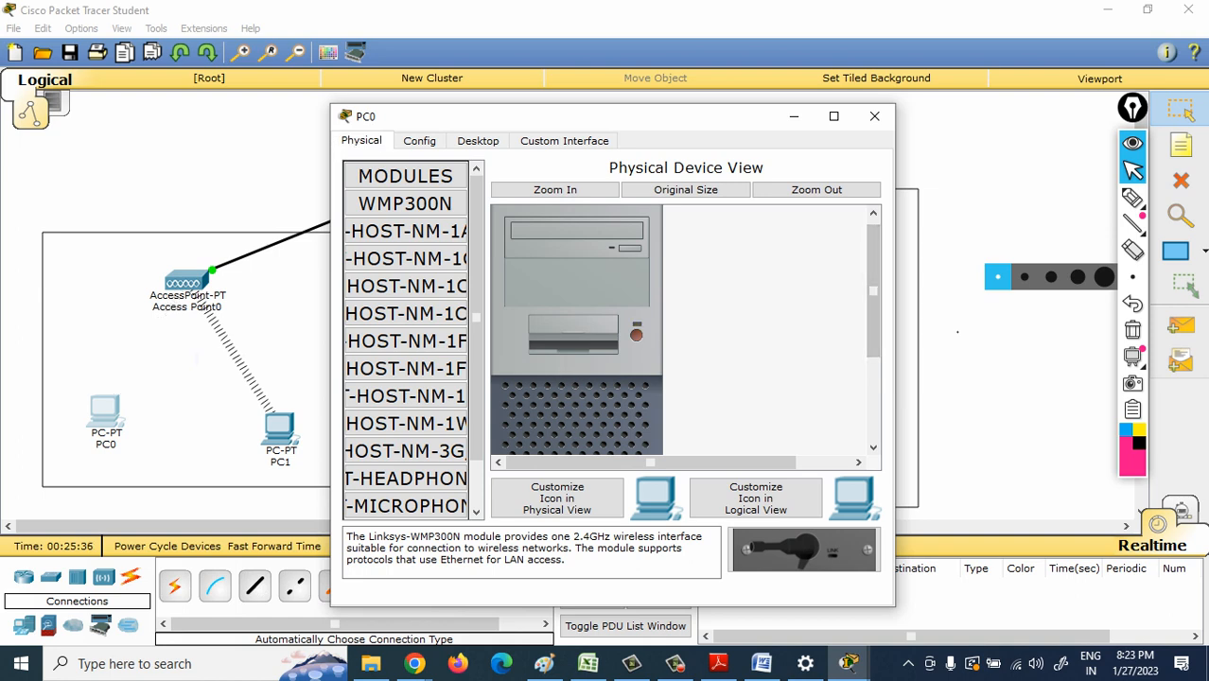
click(874, 115)
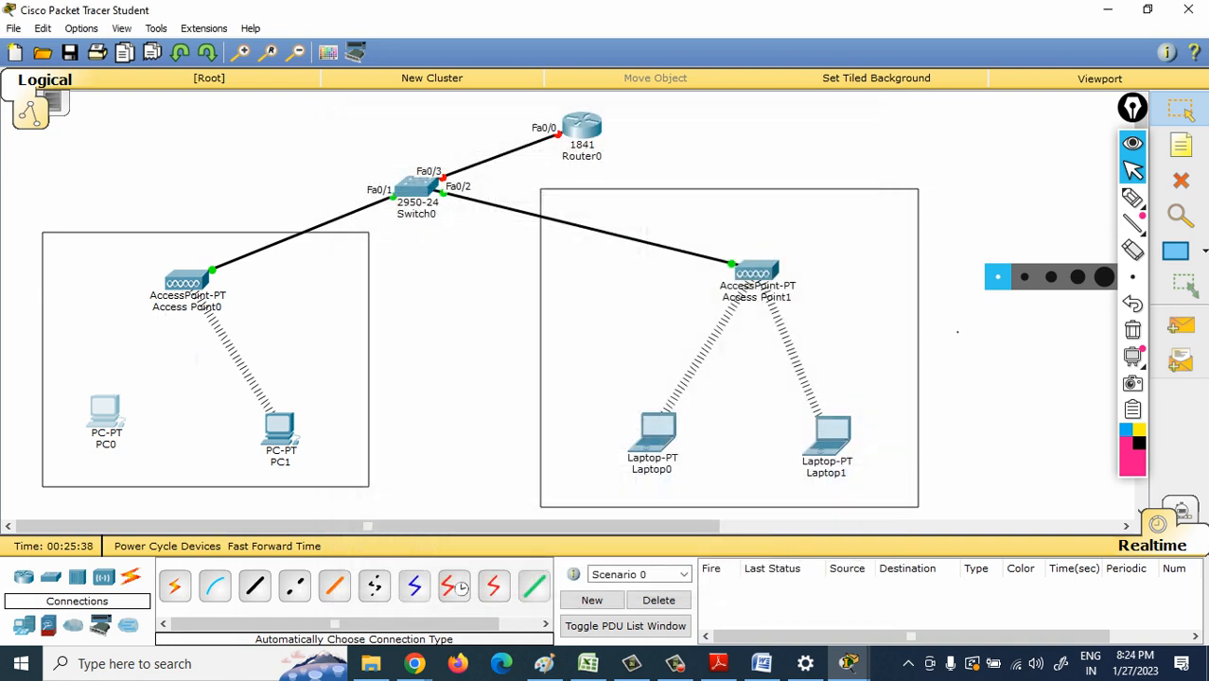
- Add a generic PC between the two boxed areas and, with its power off, swap its Ethernet module for WMP300N before restoring power
click(24, 626)
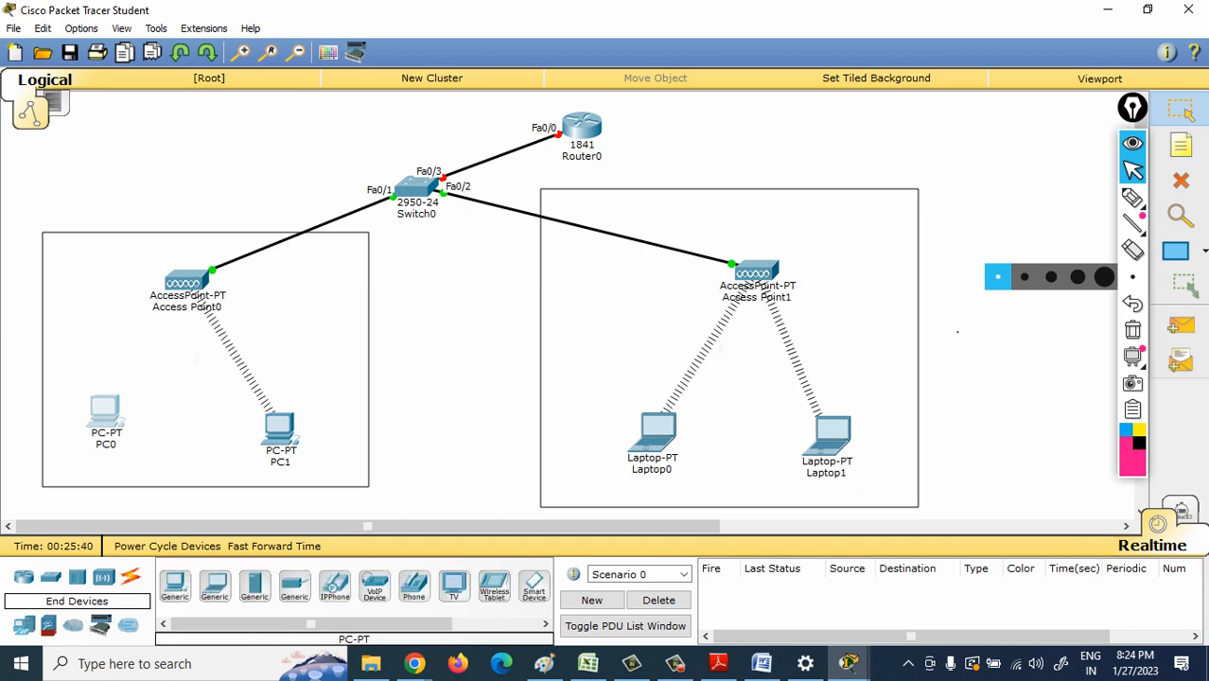
drag(175, 586, 420, 421)
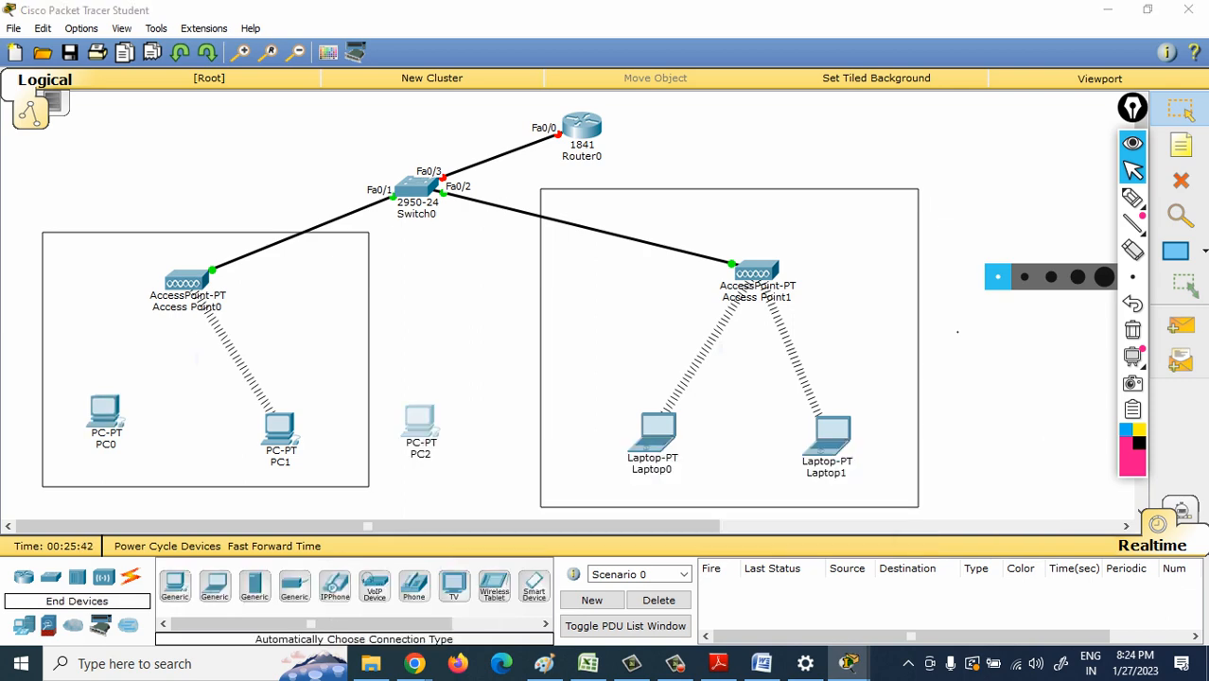
click(421, 427)
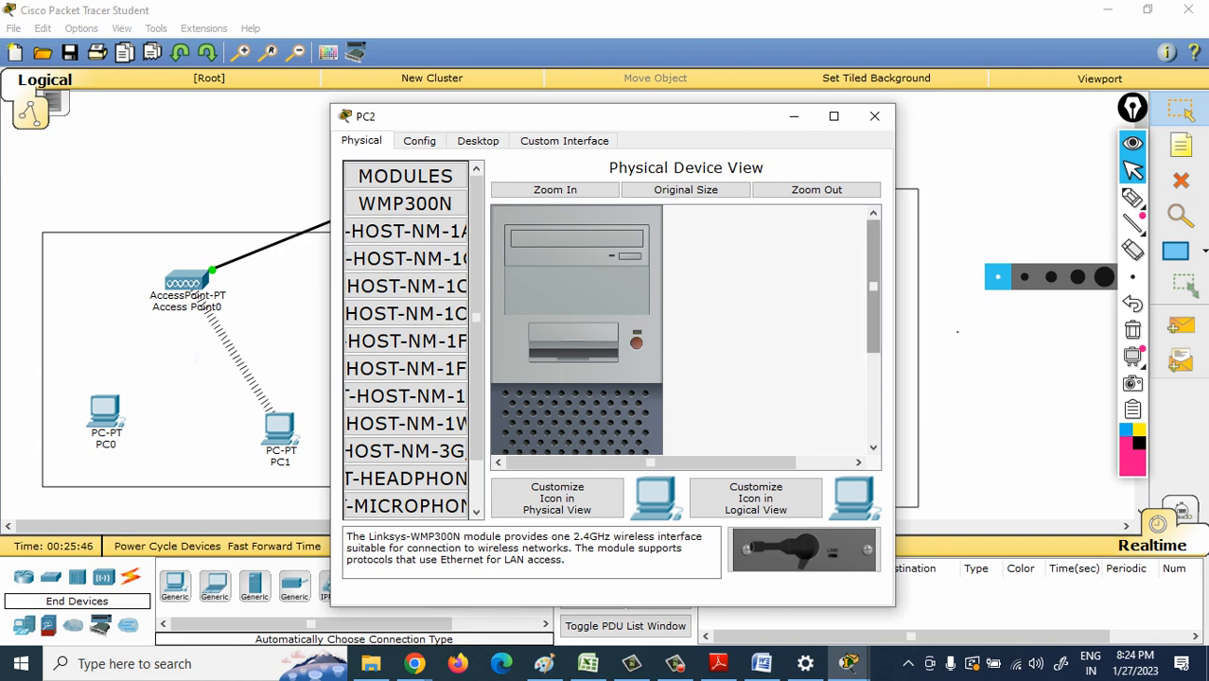
scroll(578, 331, down, 5)
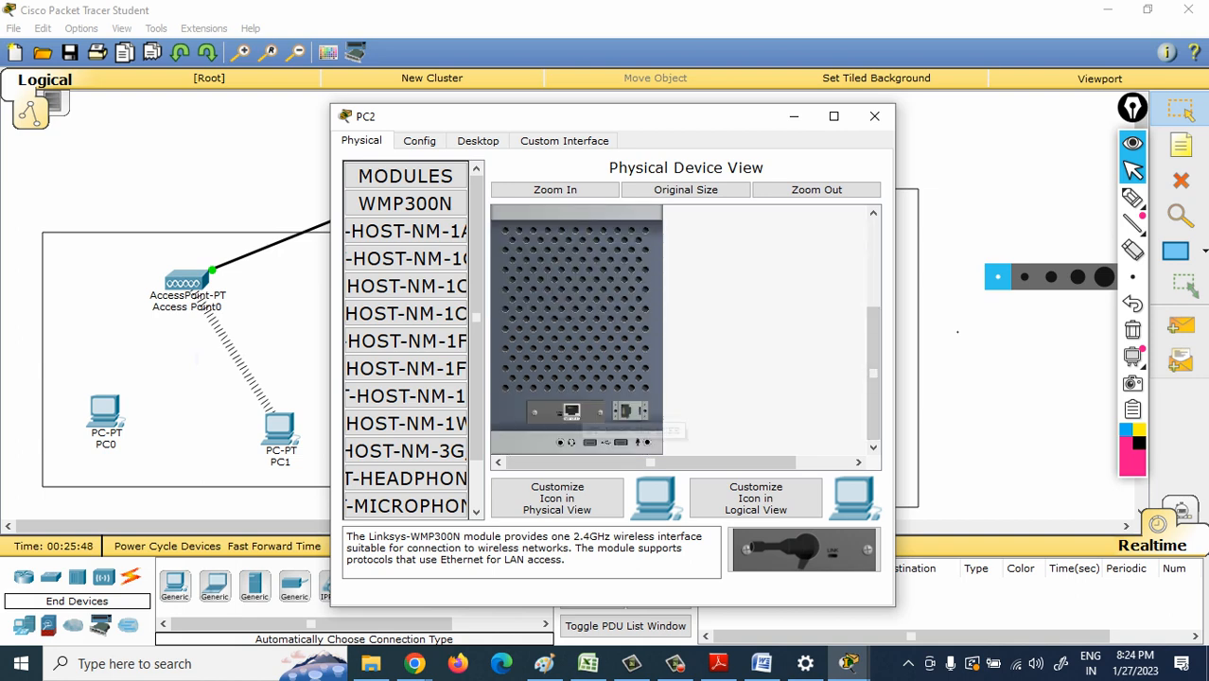
drag(566, 412, 414, 423)
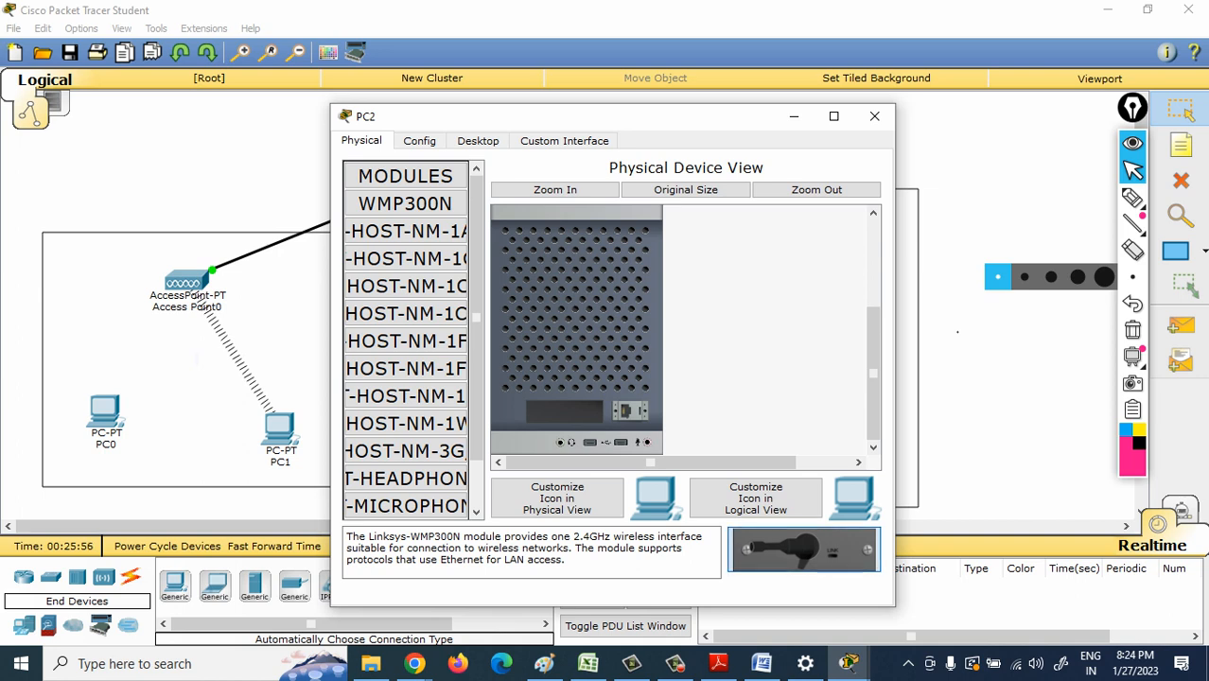
drag(802, 548, 565, 413)
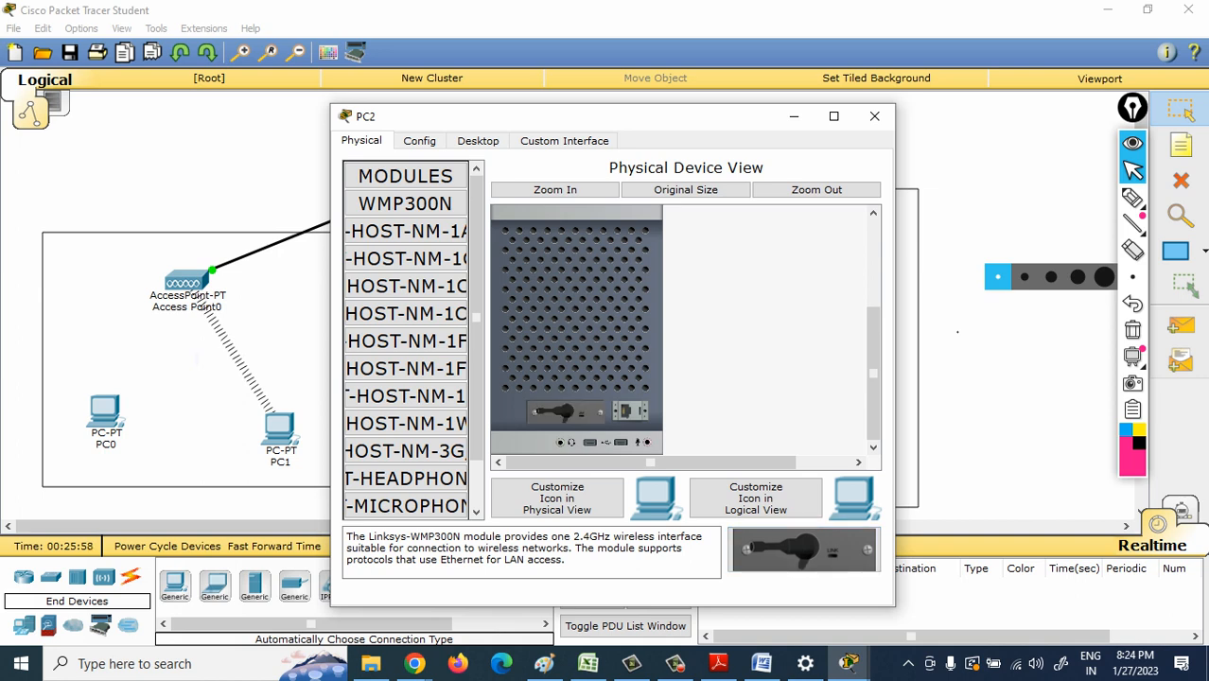
scroll(576, 329, up, 3)
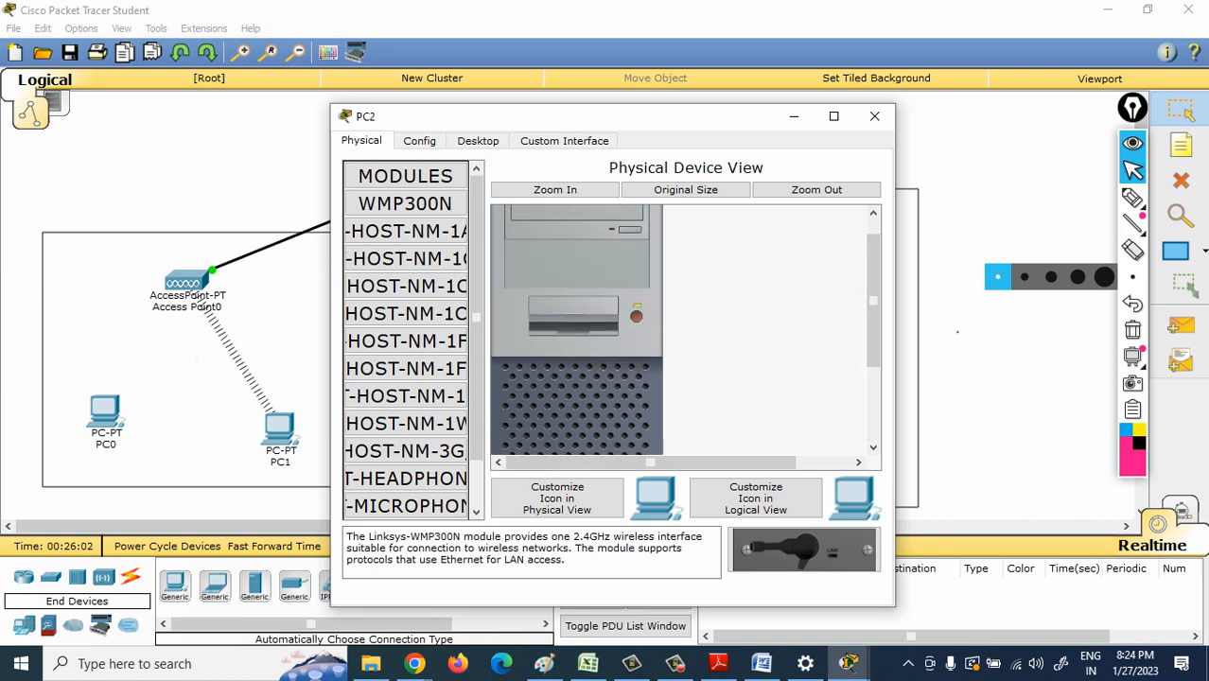
click(874, 116)
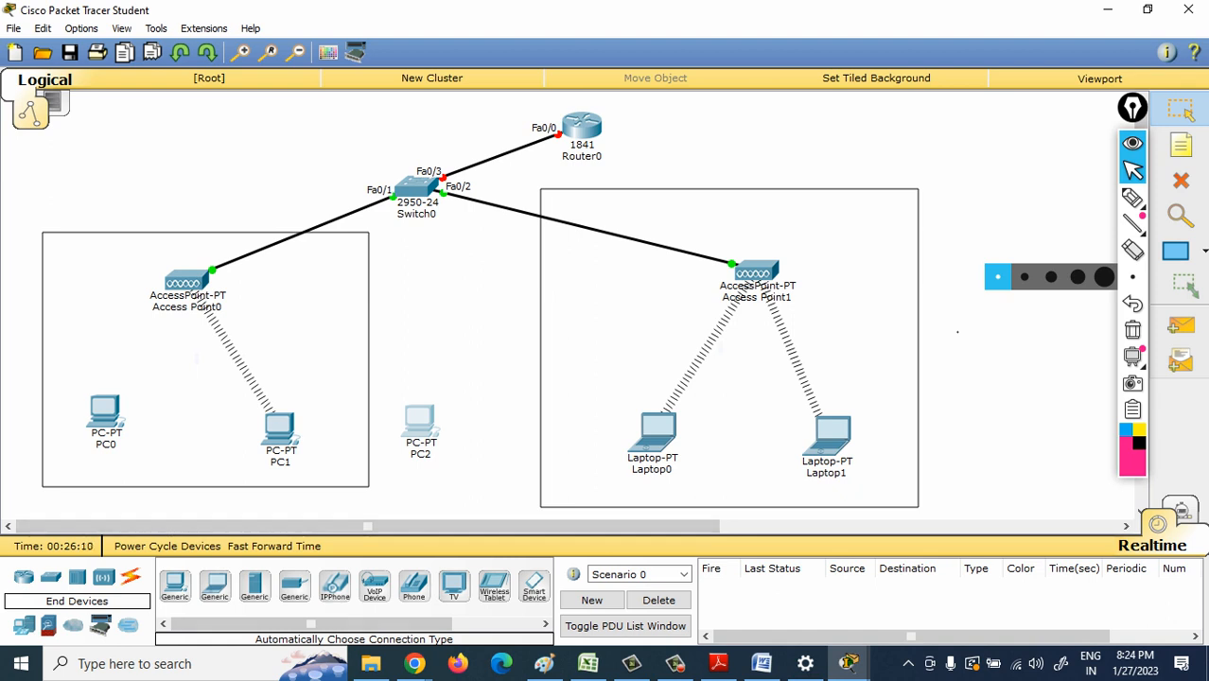
- Minimize Packet Tracer to return to the CCNA Regular meeting, and collapse the annotation toolbar and move it clear of the participant list
click(1108, 10)
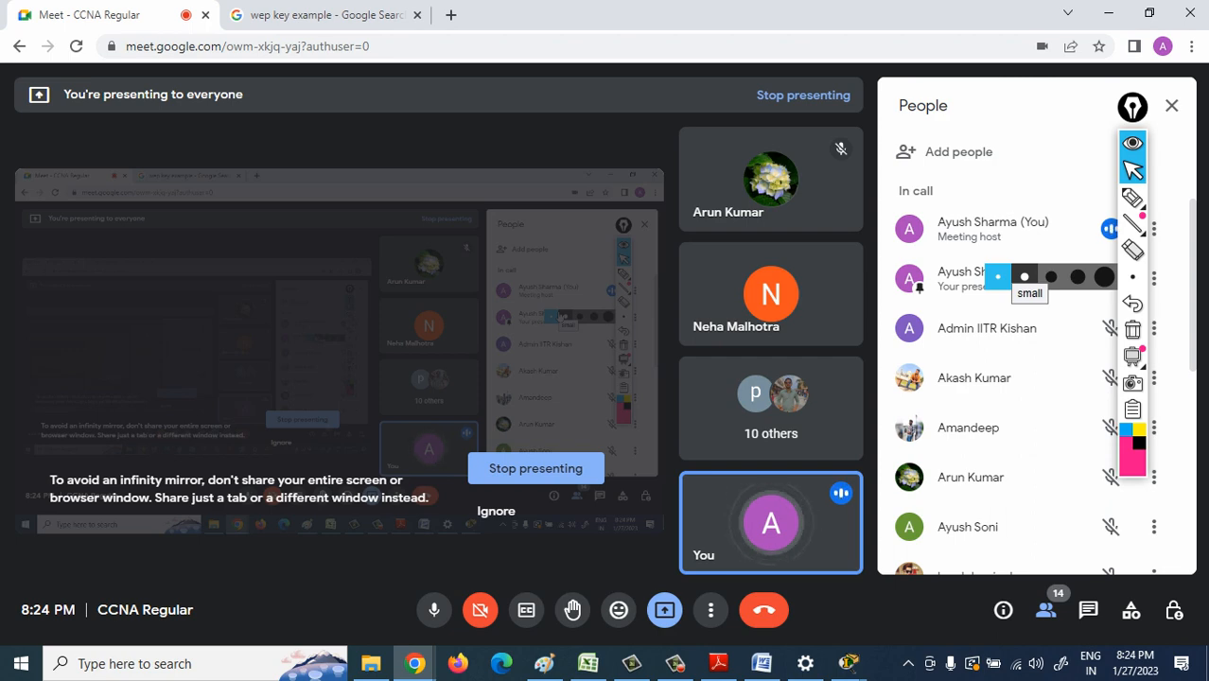
mouse_move(762, 663)
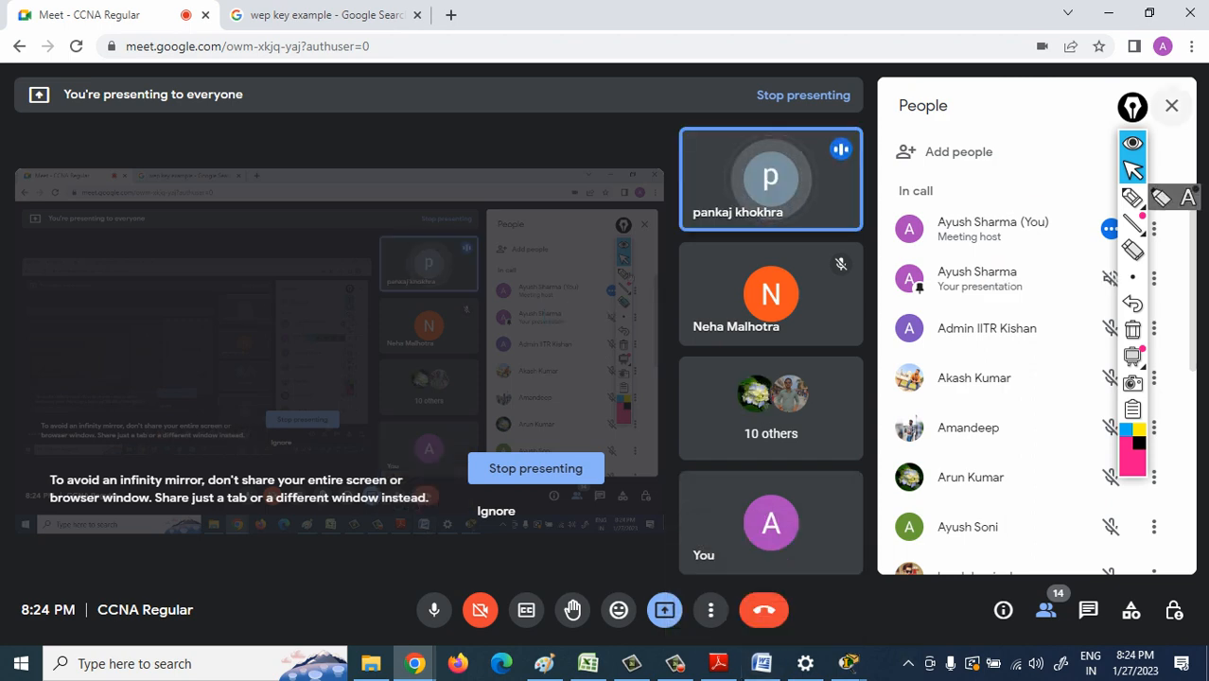
click(1132, 144)
drag(1133, 107, 46, 156)
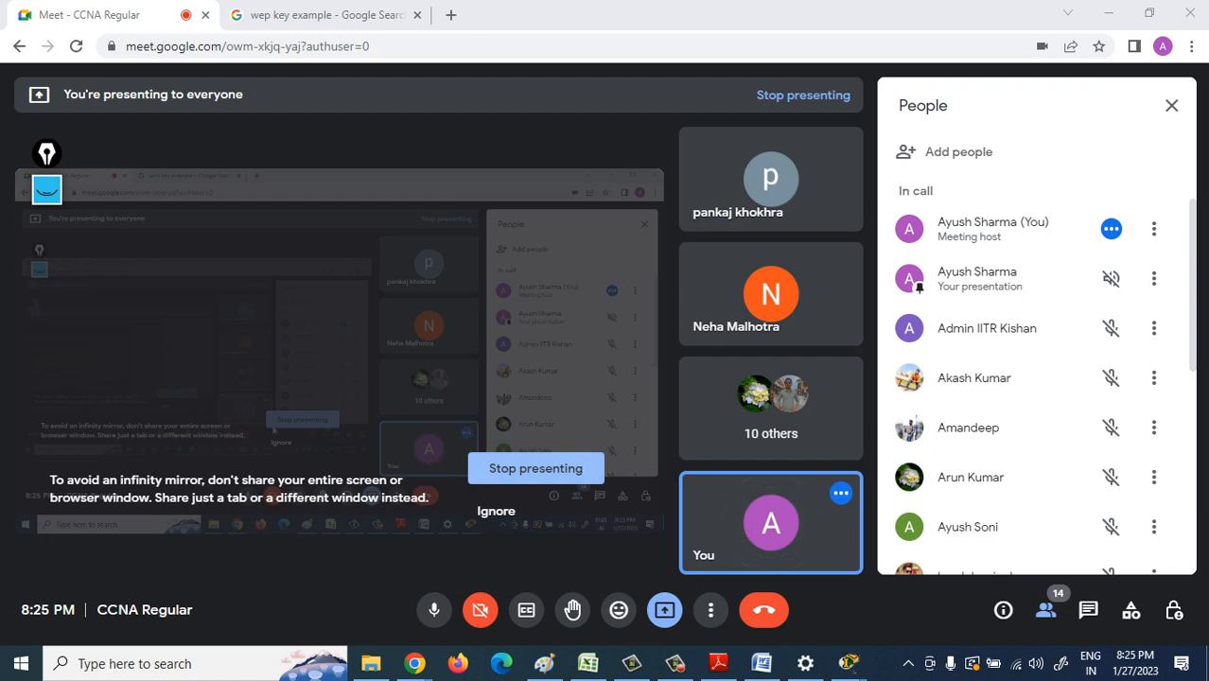
- Check the current time and date in the system clock and calendar, and dismiss it
click(1091, 664)
click(1091, 664)
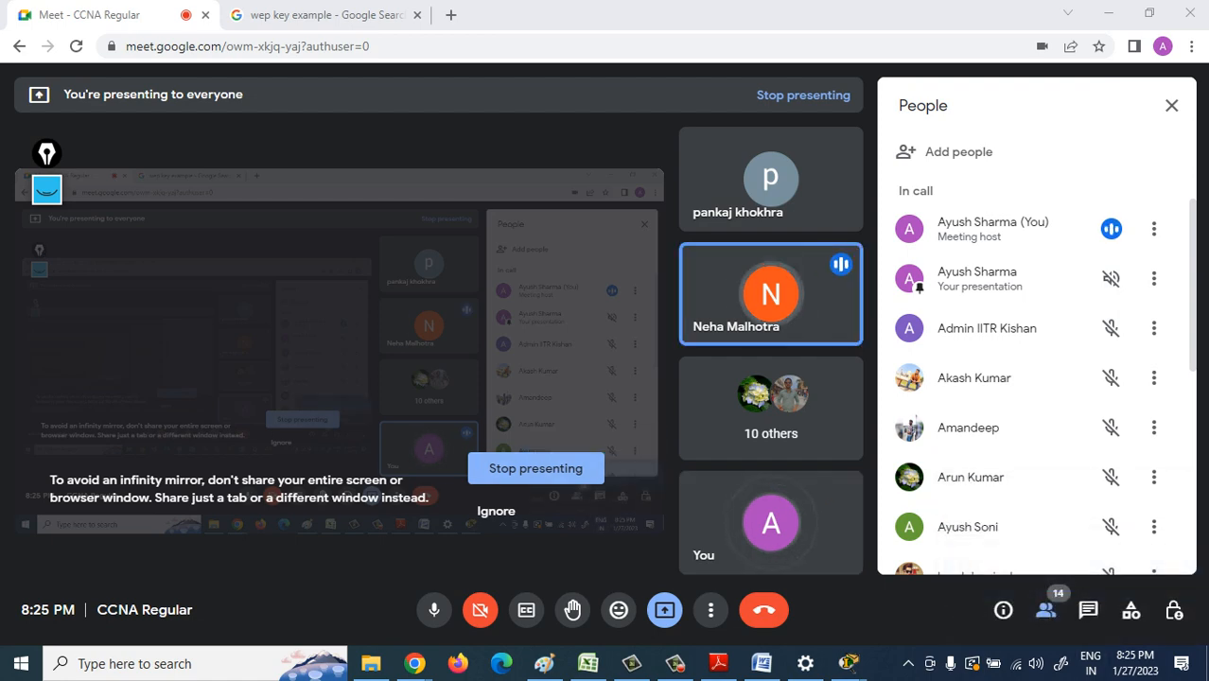
click(1134, 663)
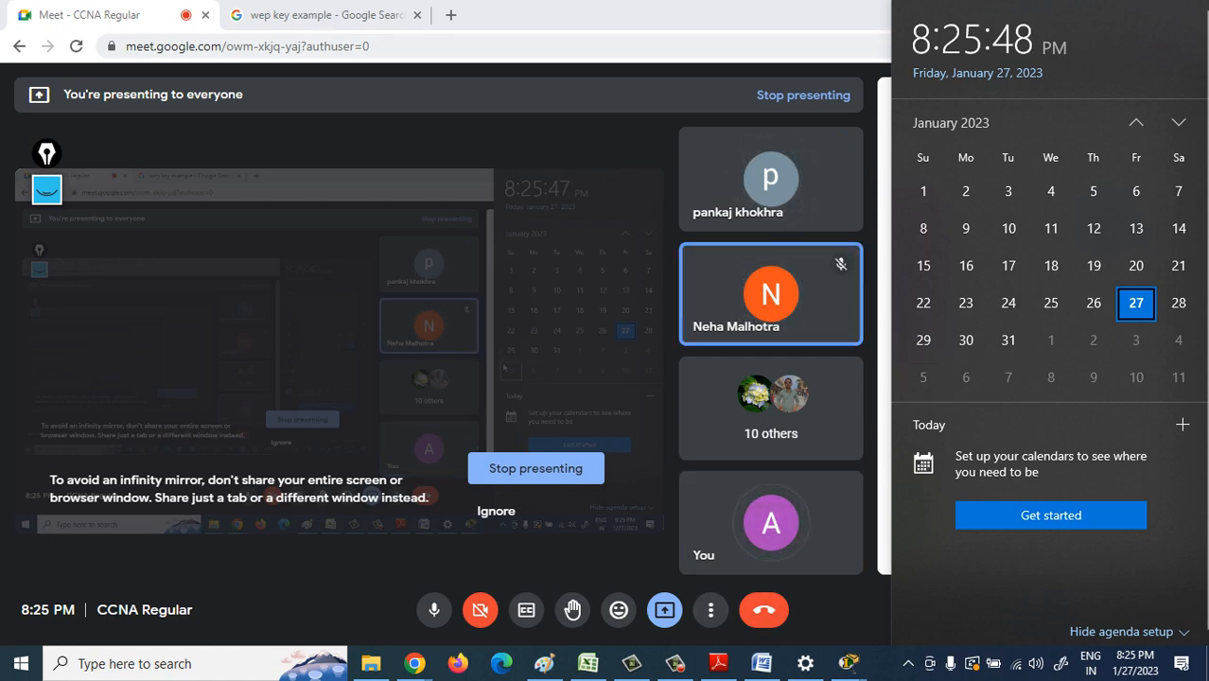
click(805, 635)
- Close the CCNA Regular meeting window in Chrome and bring up the screen recorder
click(1191, 12)
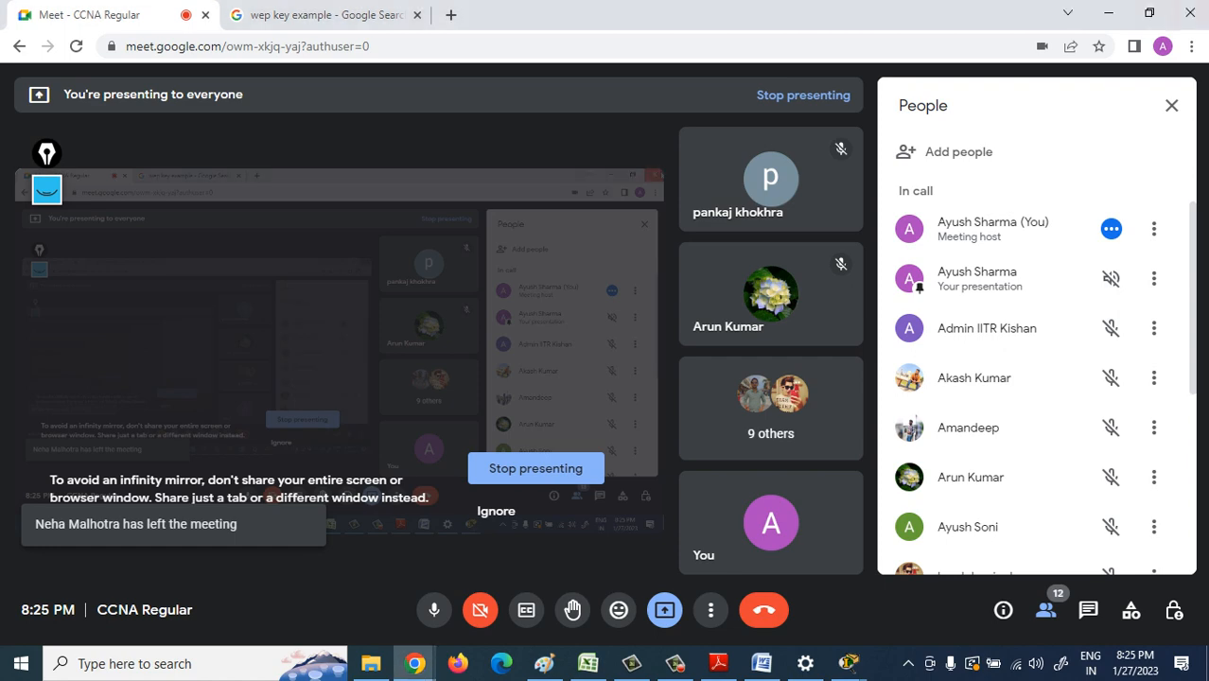
click(675, 663)
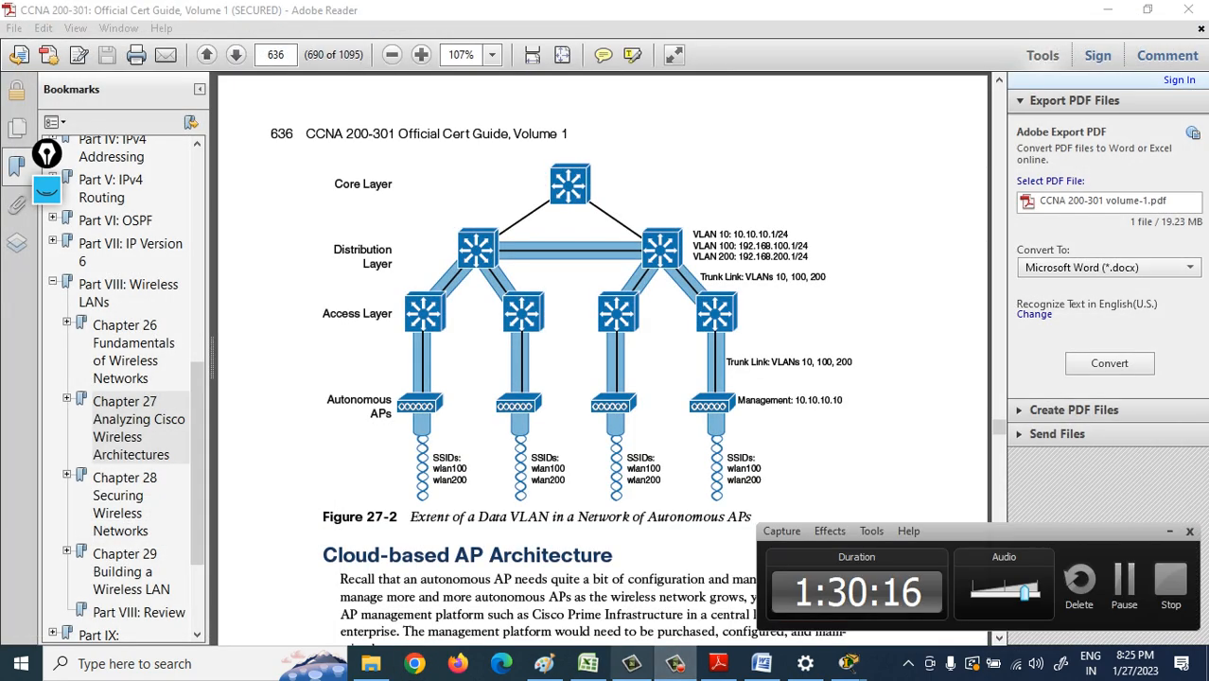